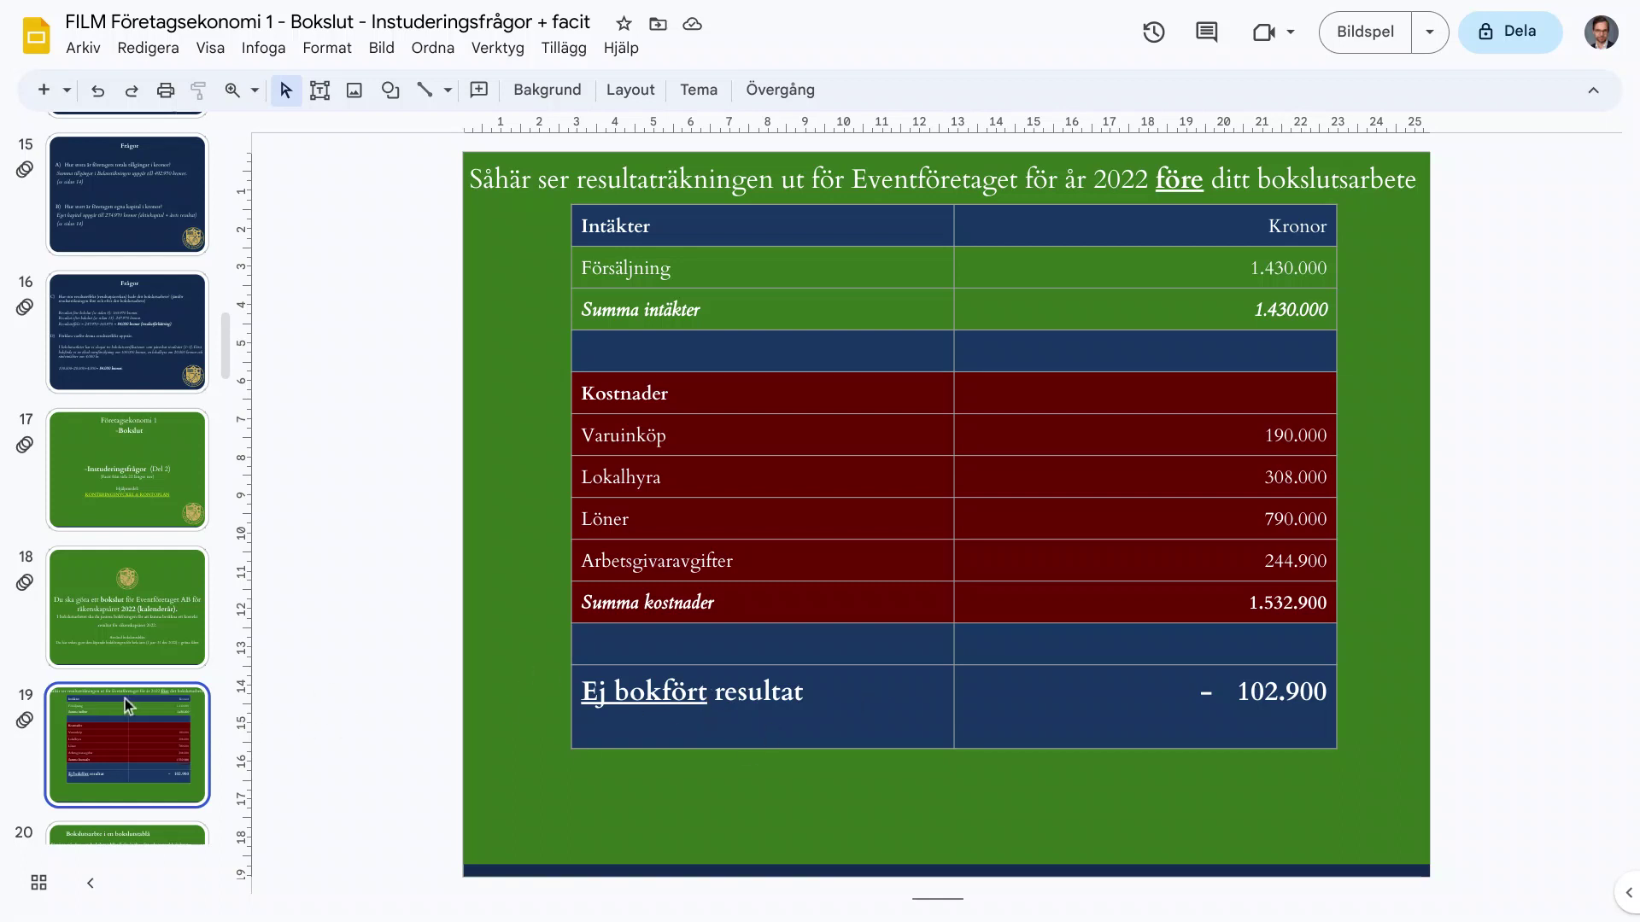
Look over slides 20 and 21, and open the spreadsheet linked as "Här finns bokslutstablån som Kalkylark" on slide 20
{"action": "left_click", "coordinate": [128, 833]}
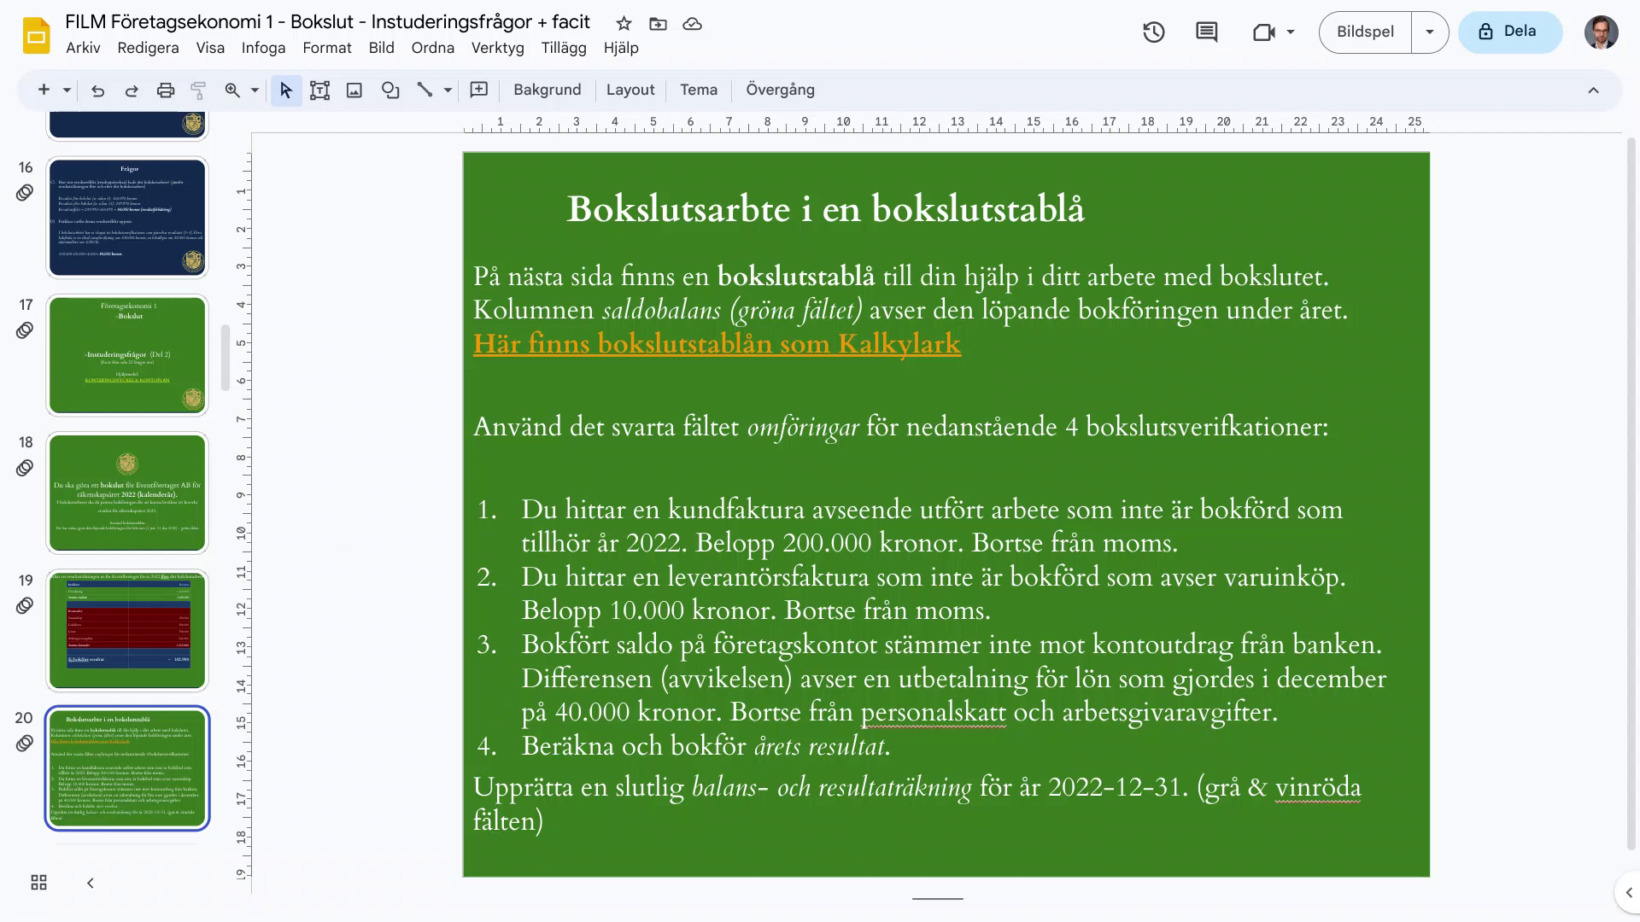
{"action": "key", "text": "Down"}
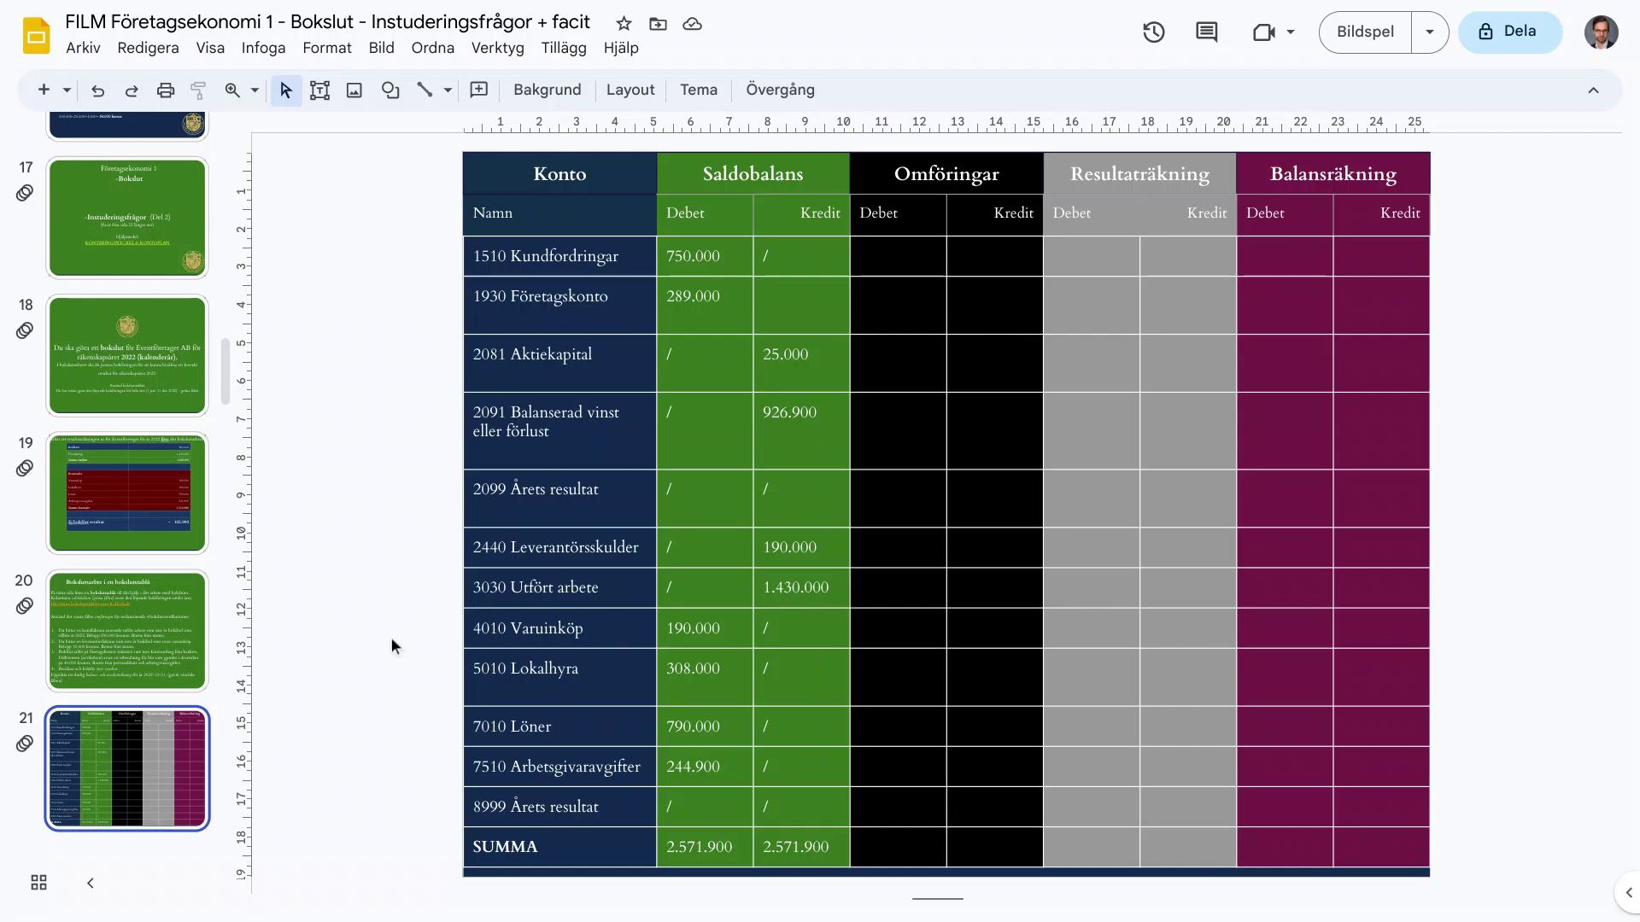
{"action": "key", "text": "Up"}
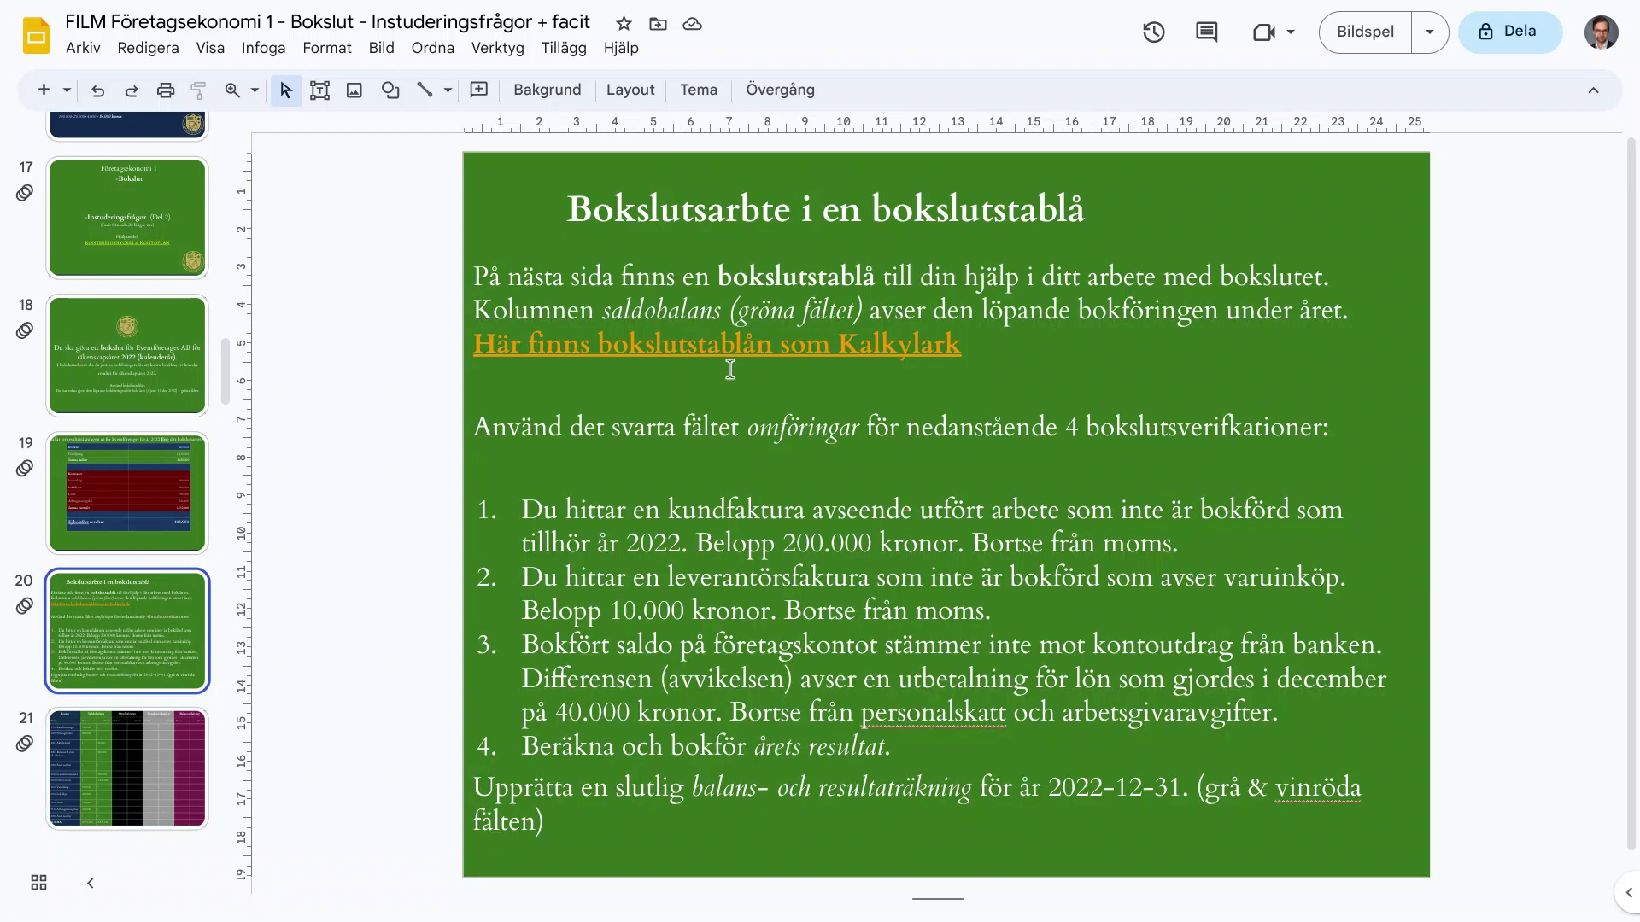
{"action": "left_click", "coordinate": [831, 349]}
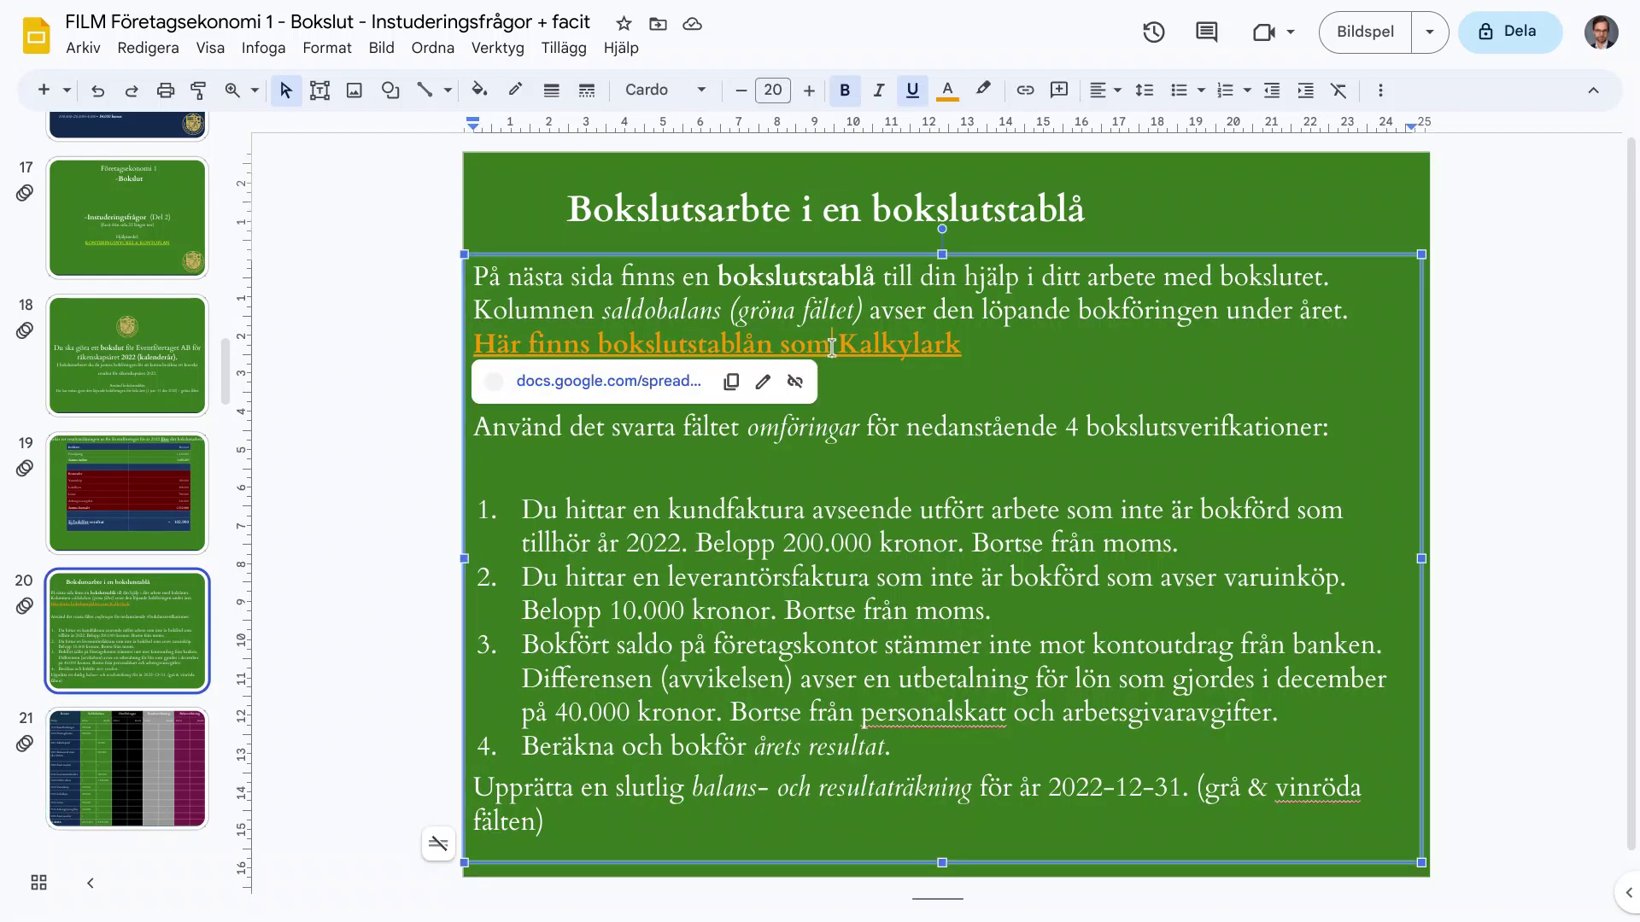
{"action": "left_click", "coordinate": [620, 386]}
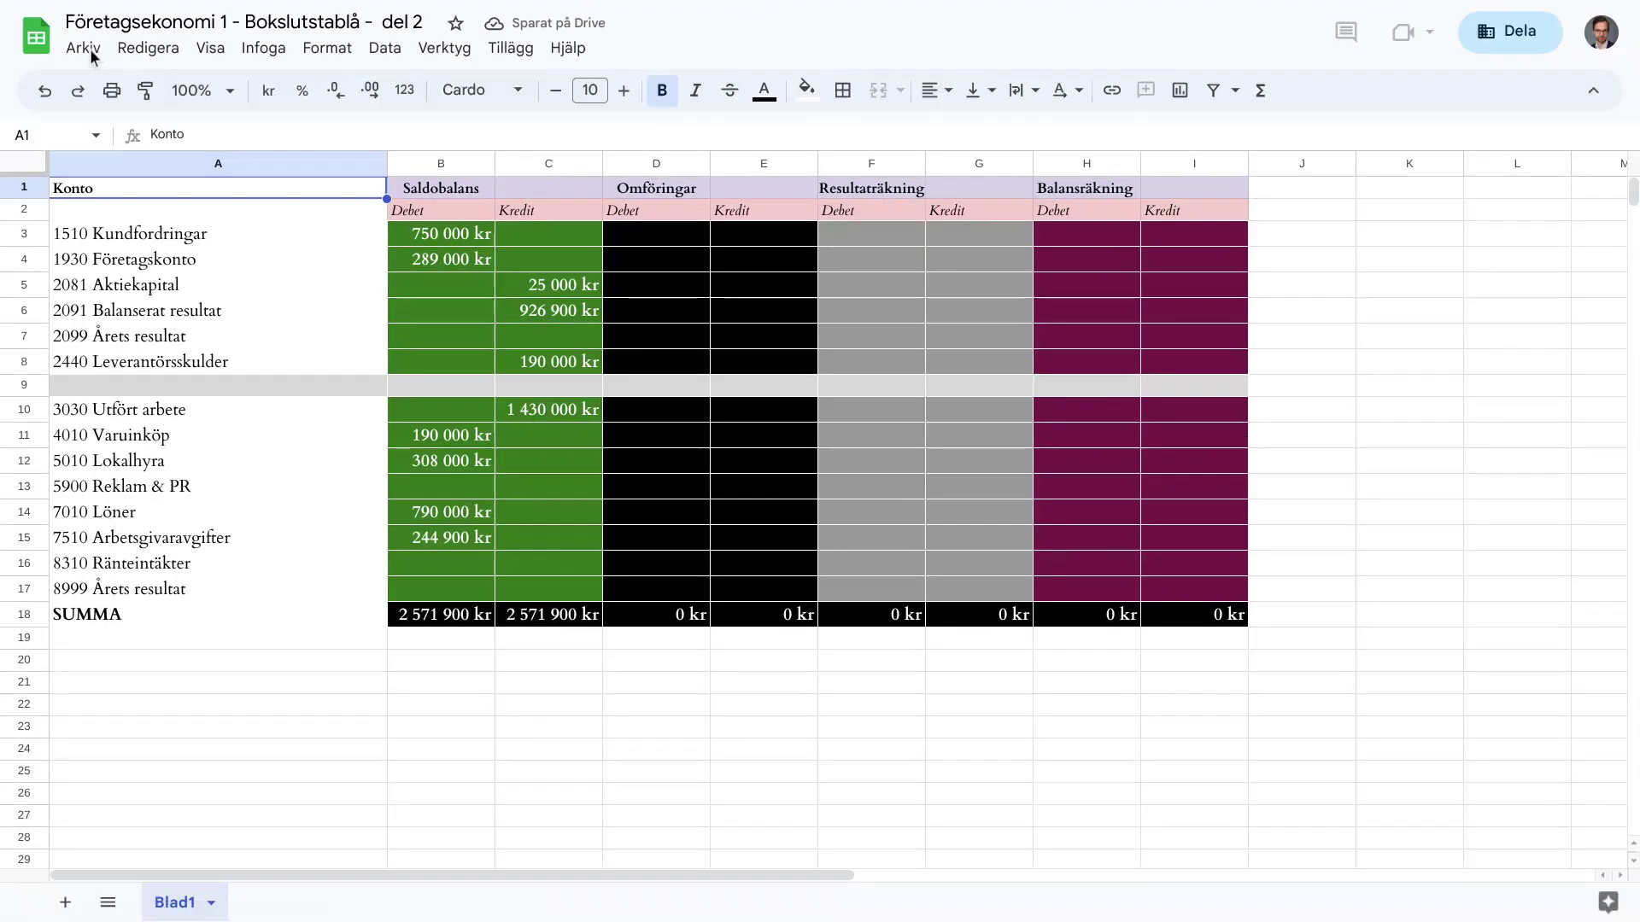
{"action": "left_click", "coordinate": [89, 49]}
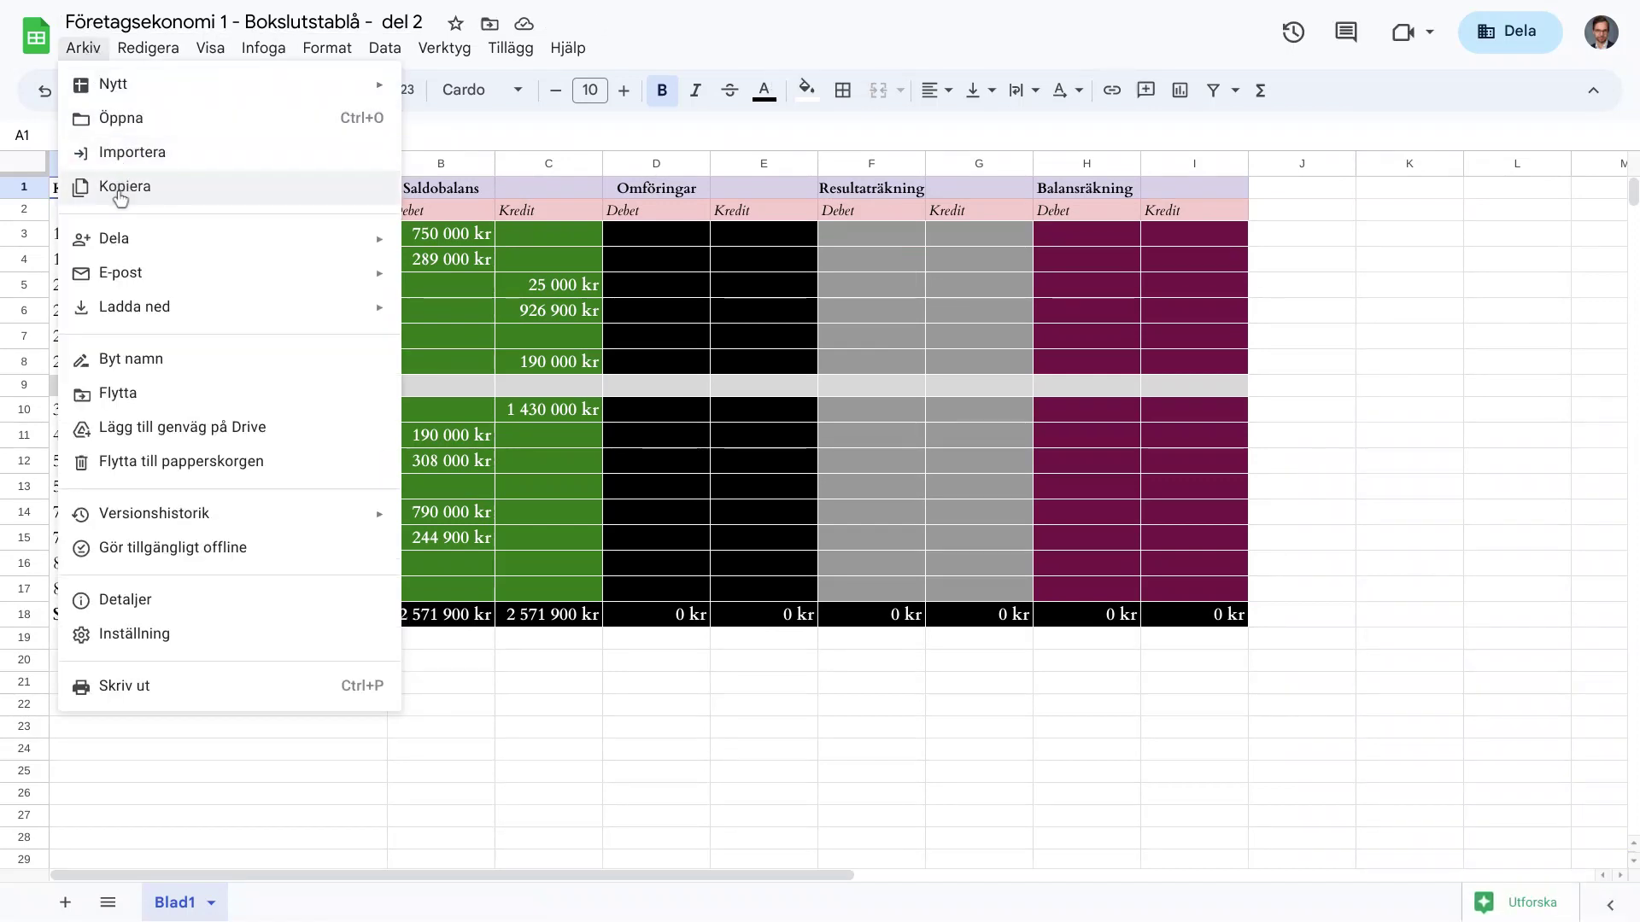
{"action": "left_click", "coordinate": [766, 392]}
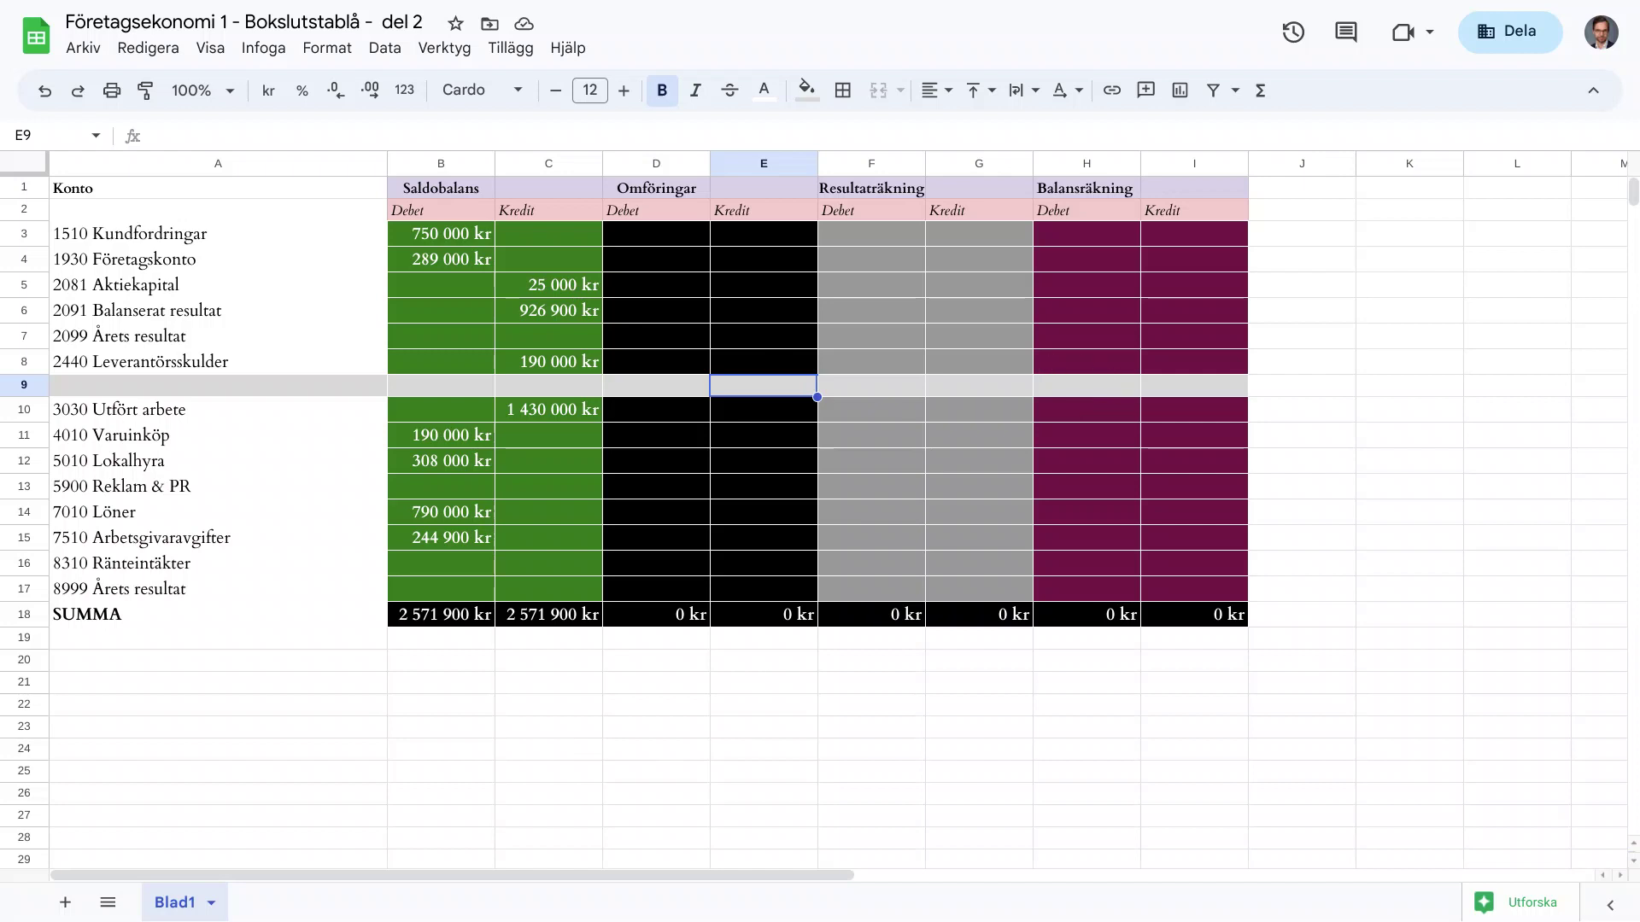
Switch to the Google Slides presentation, read the four closing entries on slide 20, and return to the spreadsheet
{"action": "key", "text": "alt+Tab"}
{"action": "key", "text": "alt+Tab"}
{"action": "mouse_move", "coordinate": [1496, 10]}
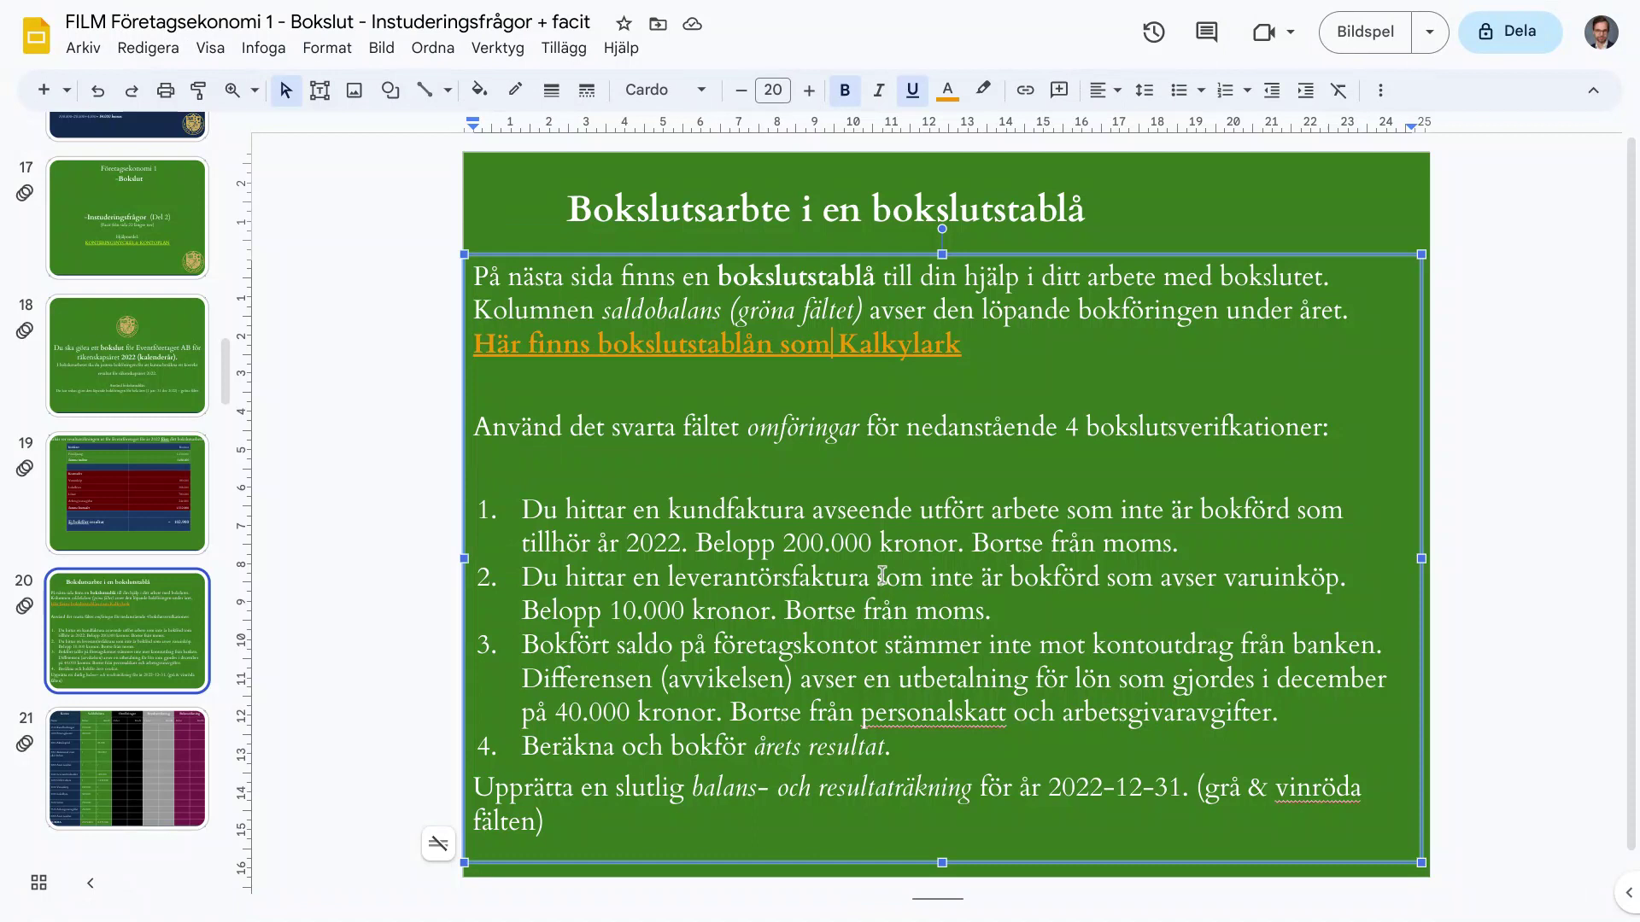
{"action": "left_click", "coordinate": [884, 577]}
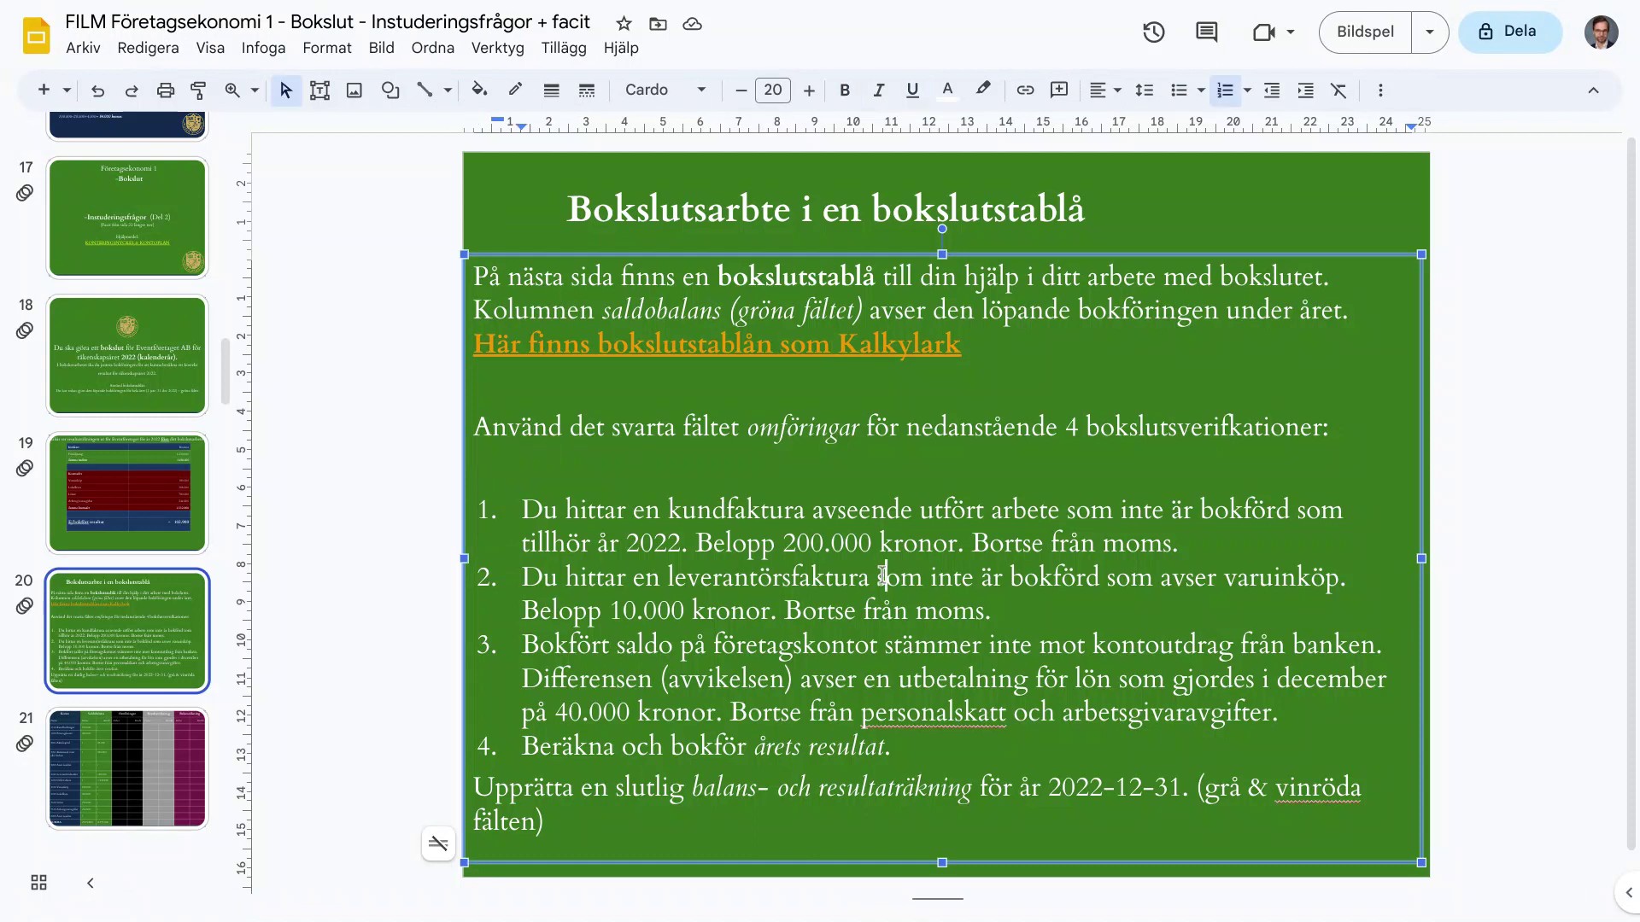
{"action": "left_click", "coordinate": [347, 503]}
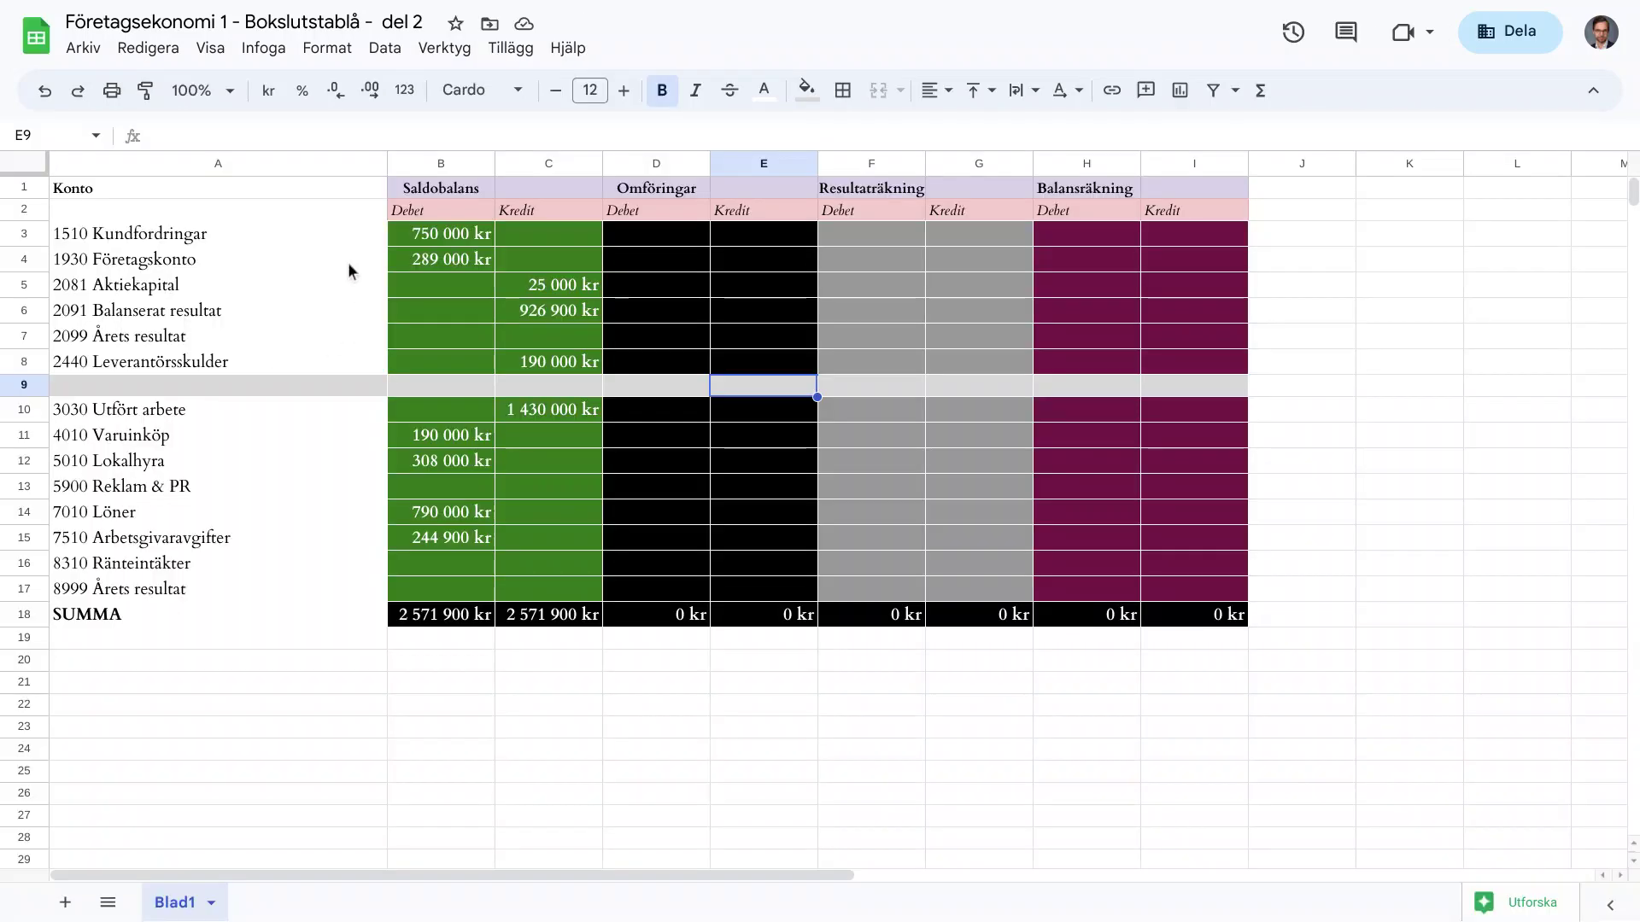
Enter 200000 as the Omföringar debit for 1510 Kundfordringar in cell D3
{"action": "left_click", "coordinate": [245, 234]}
{"action": "key", "text": "Right"}
{"action": "key", "text": "Right"}
{"action": "key", "text": "Right"}
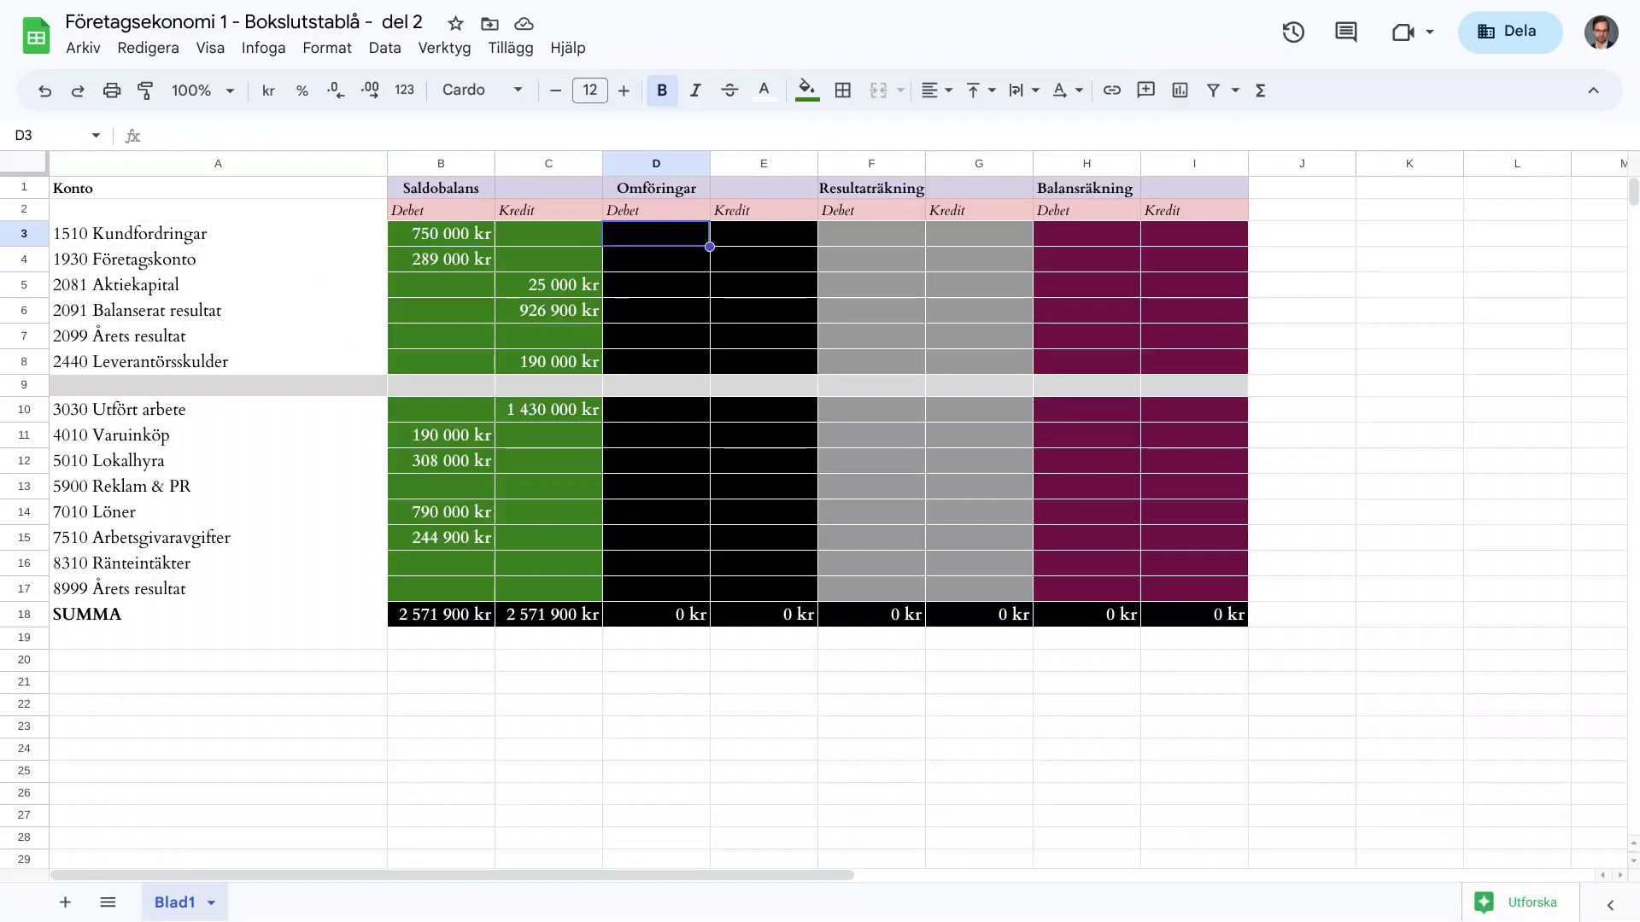
{"action": "type", "text": "200000"}
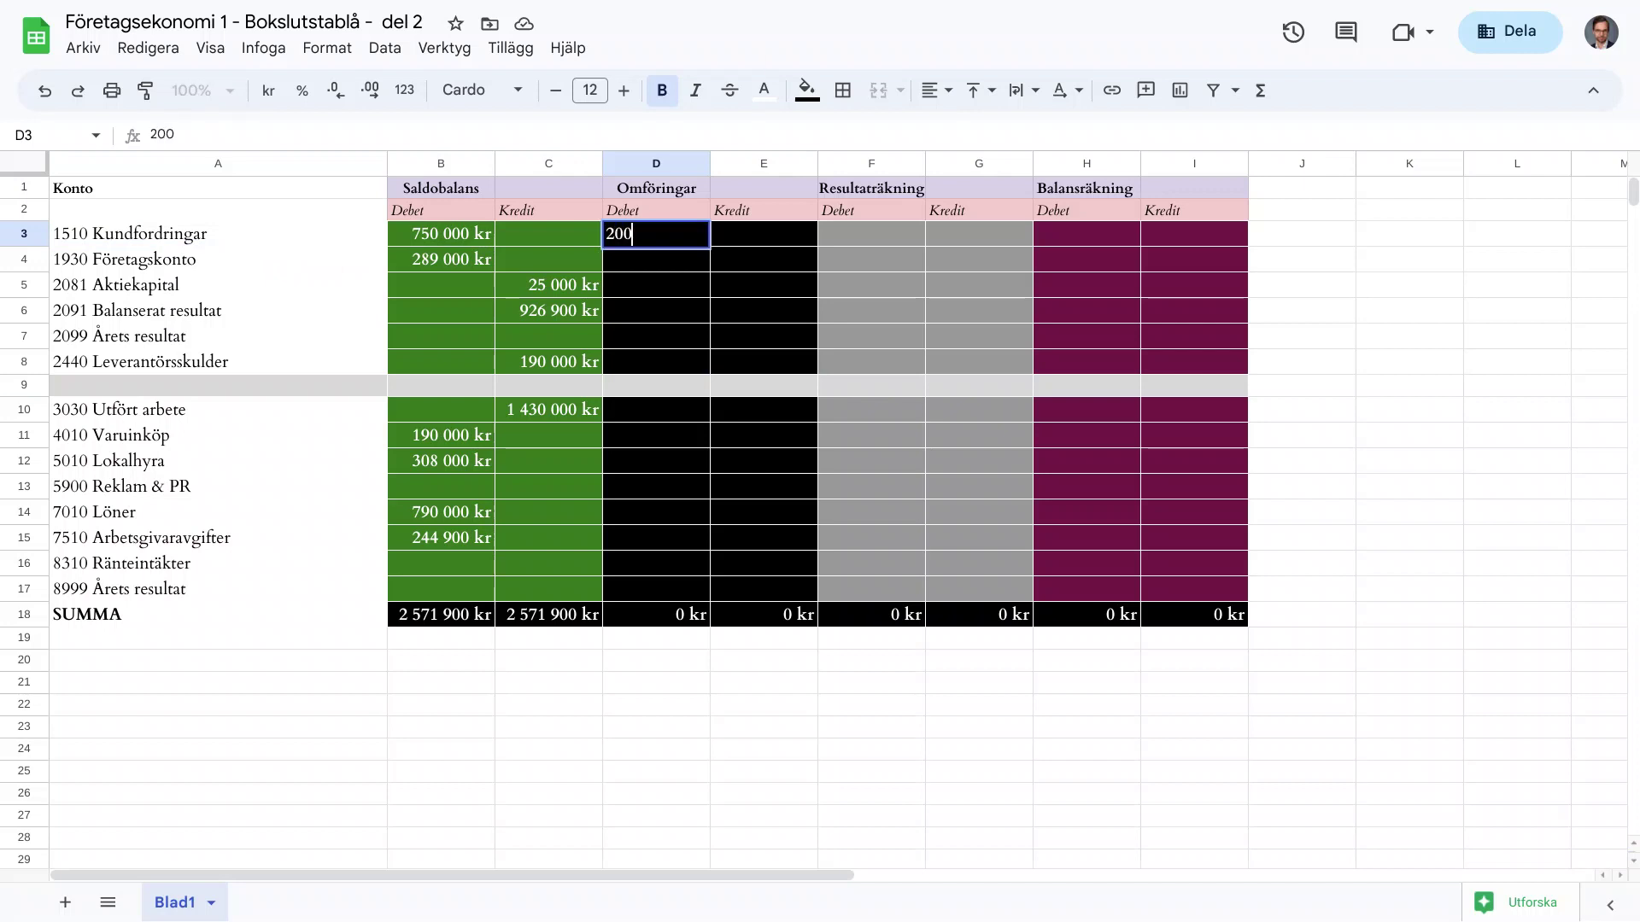
{"action": "key", "text": "Return"}
Enter 200000 as the Omföringar credit for 3030 Utfört arbete in cell E10
{"action": "key", "text": "Down"}
{"action": "key", "text": "Down"}
{"action": "key", "text": "Down"}
{"action": "key", "text": "Down"}
{"action": "key", "text": "Down"}
{"action": "key", "text": "Down"}
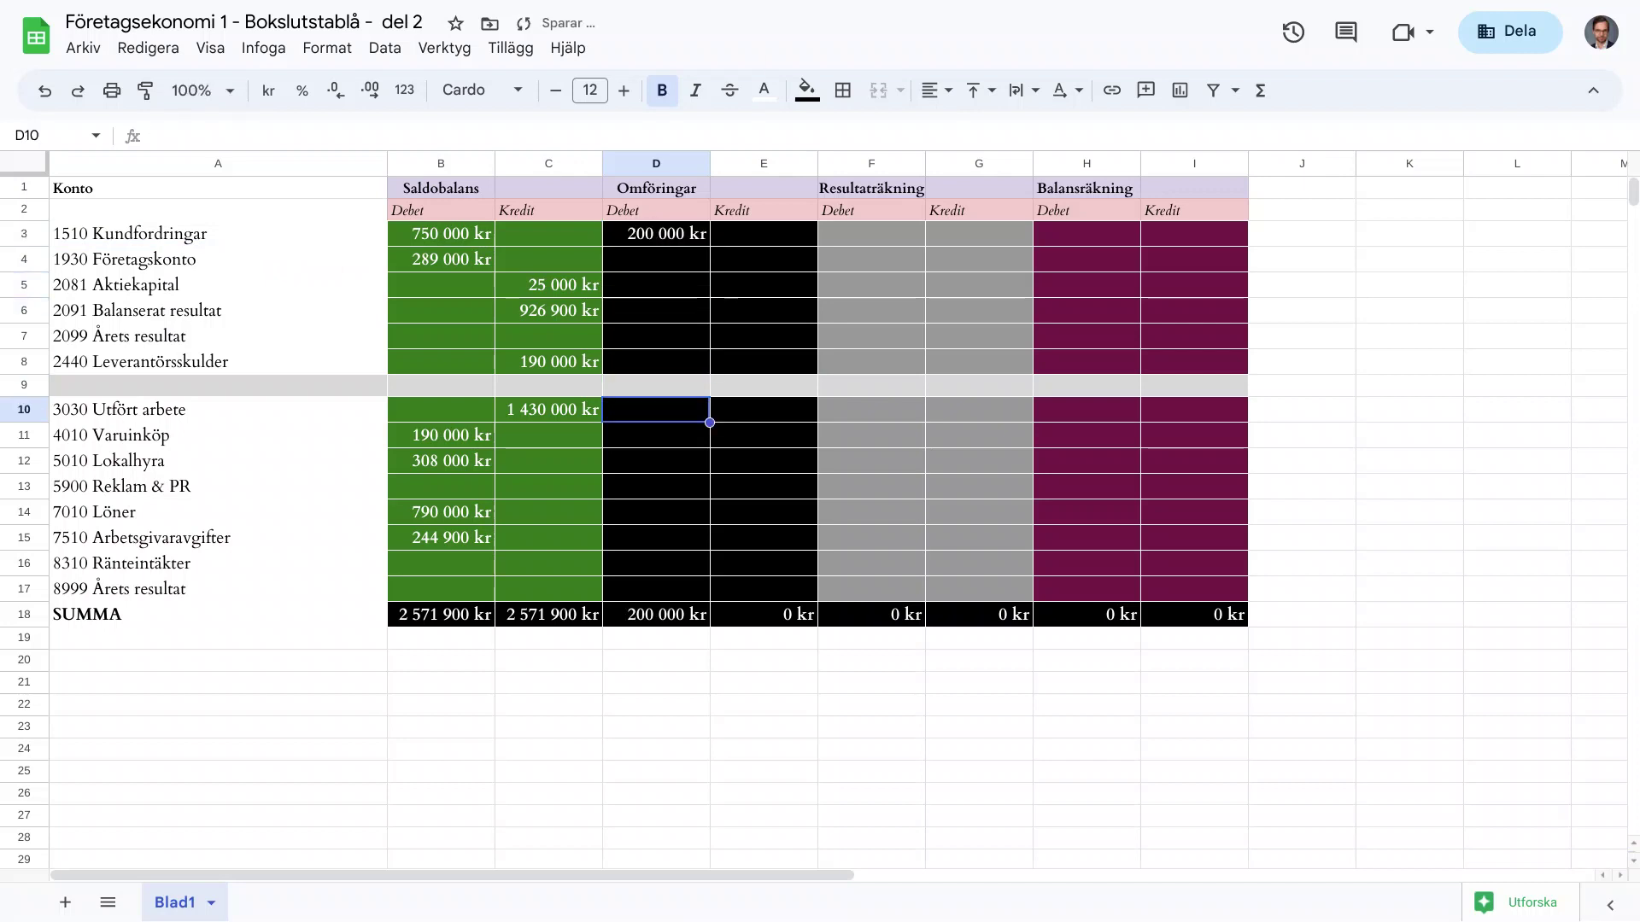
{"action": "key", "text": "Left"}
{"action": "key", "text": "Left"}
{"action": "left_click", "coordinate": [218, 409]}
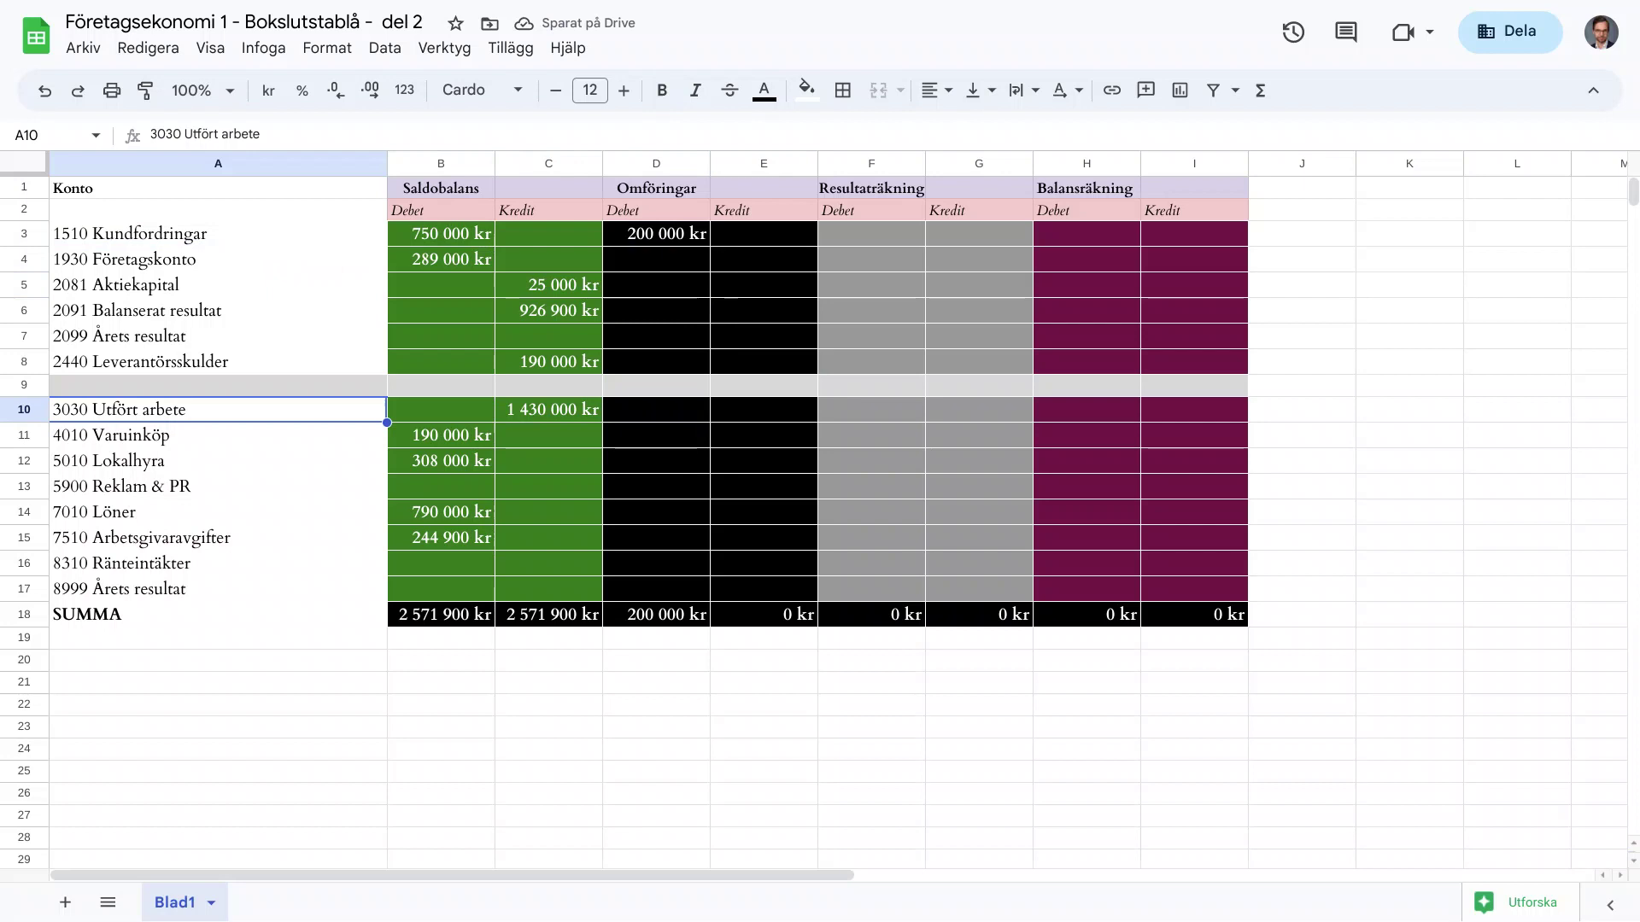
{"action": "key", "text": "Right"}
{"action": "key", "text": "Right"}
{"action": "key", "text": "Right"}
{"action": "key", "text": "Right"}
{"action": "type", "text": "200000"}
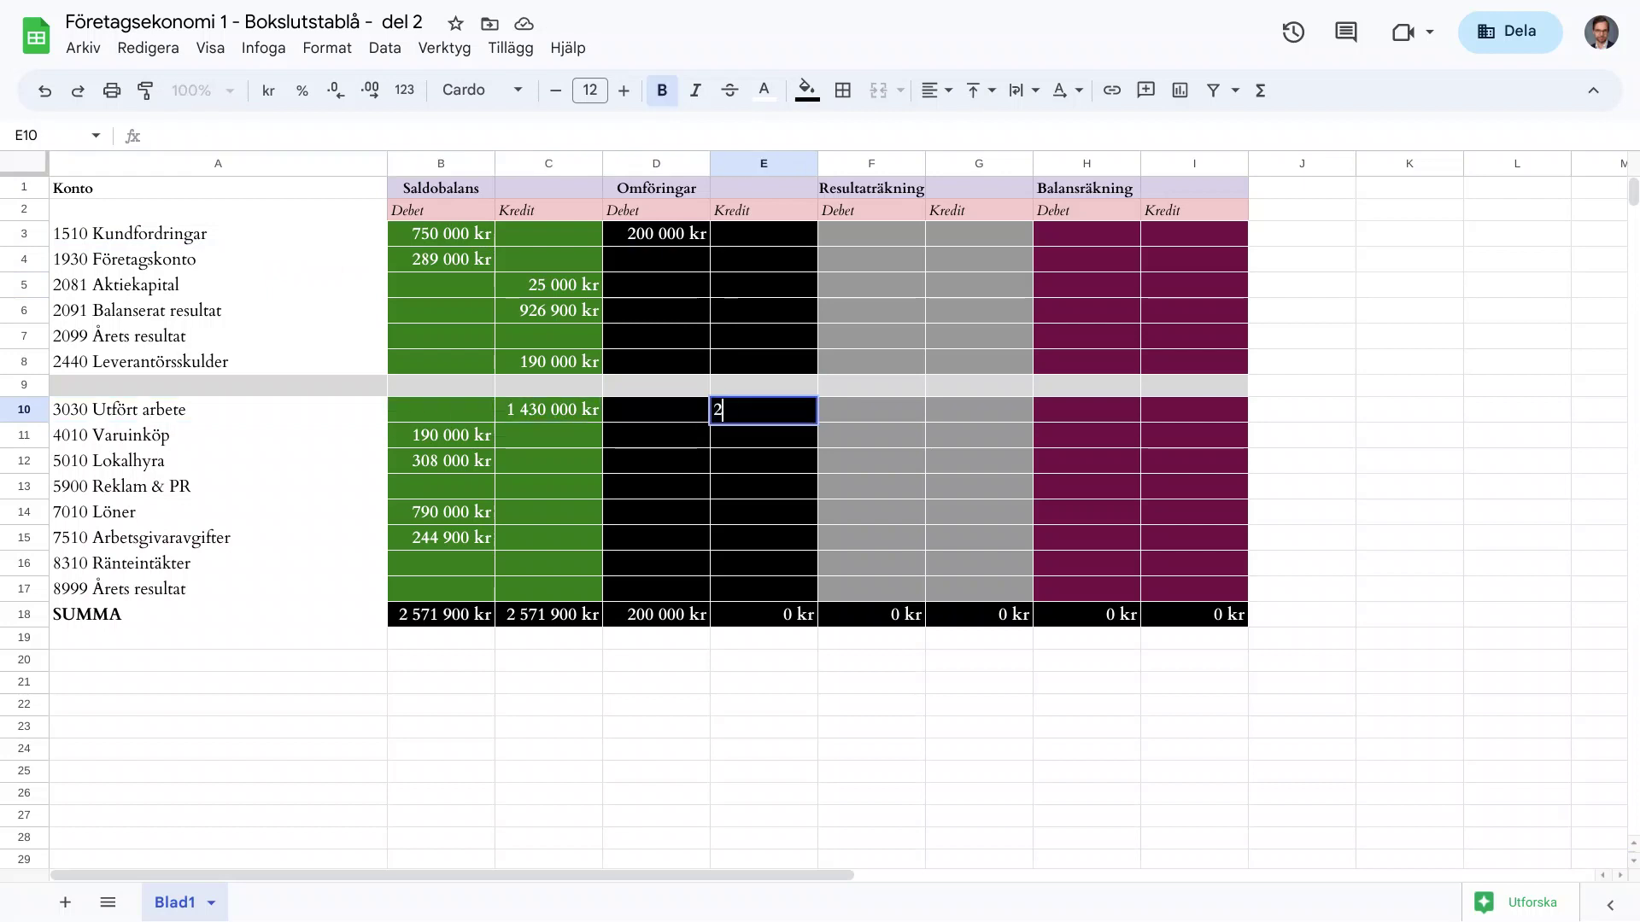
{"action": "key", "text": "Return"}
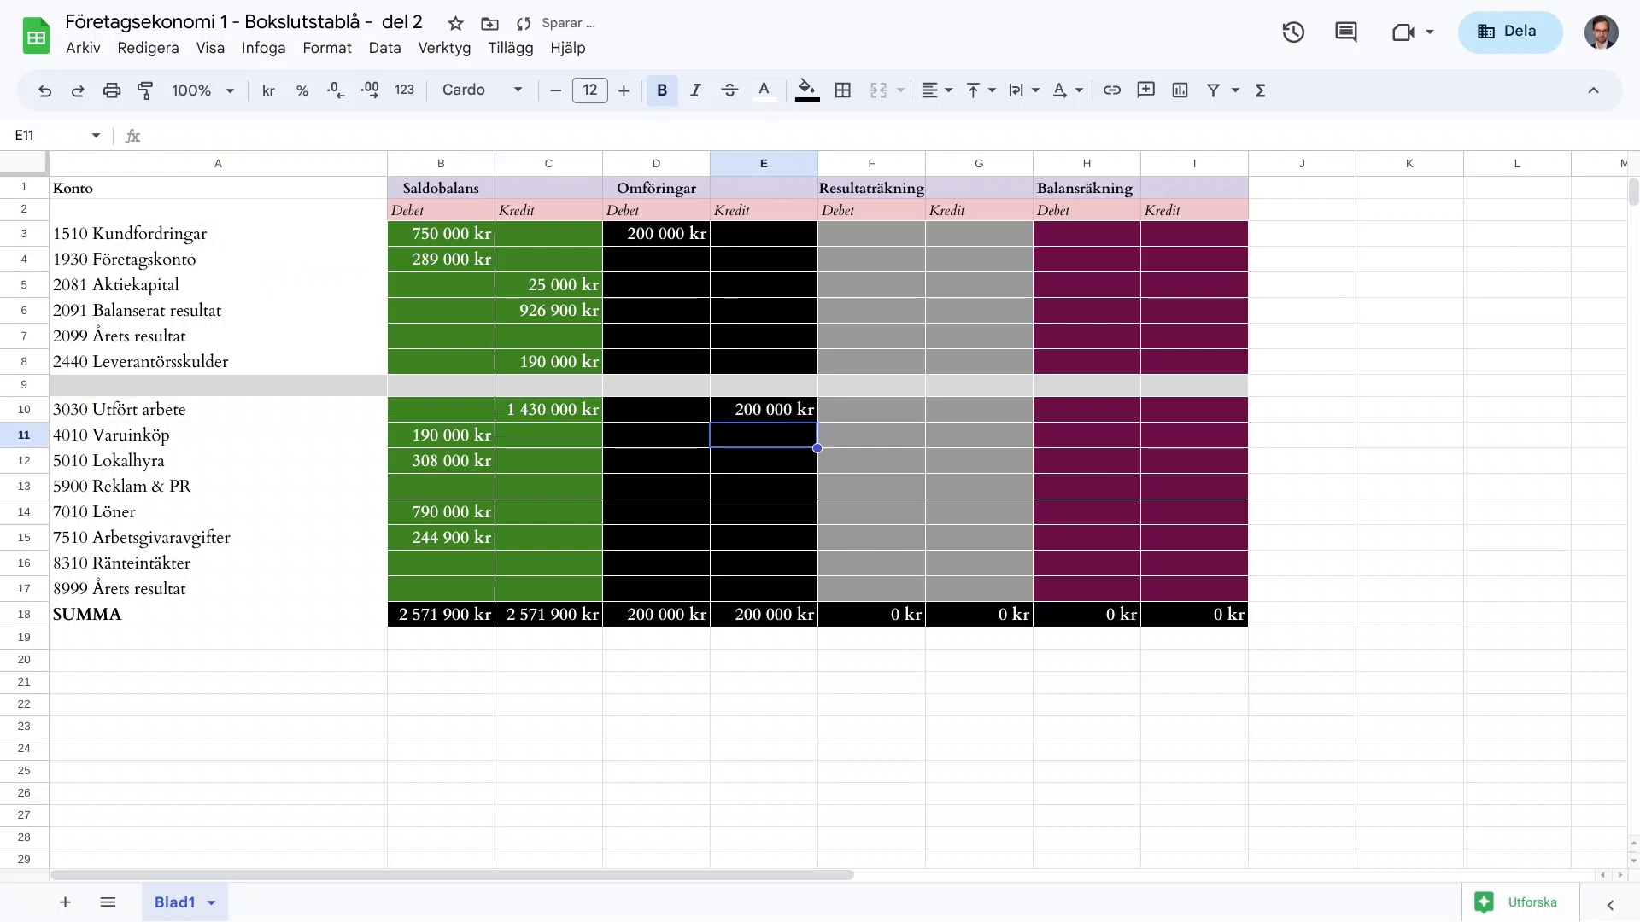
Enter 10000 as the Omföringar debit for 4010 Varuinköp in cell D11
{"action": "key", "text": "Up"}
{"action": "key", "text": "ctrl+shift+Tab"}
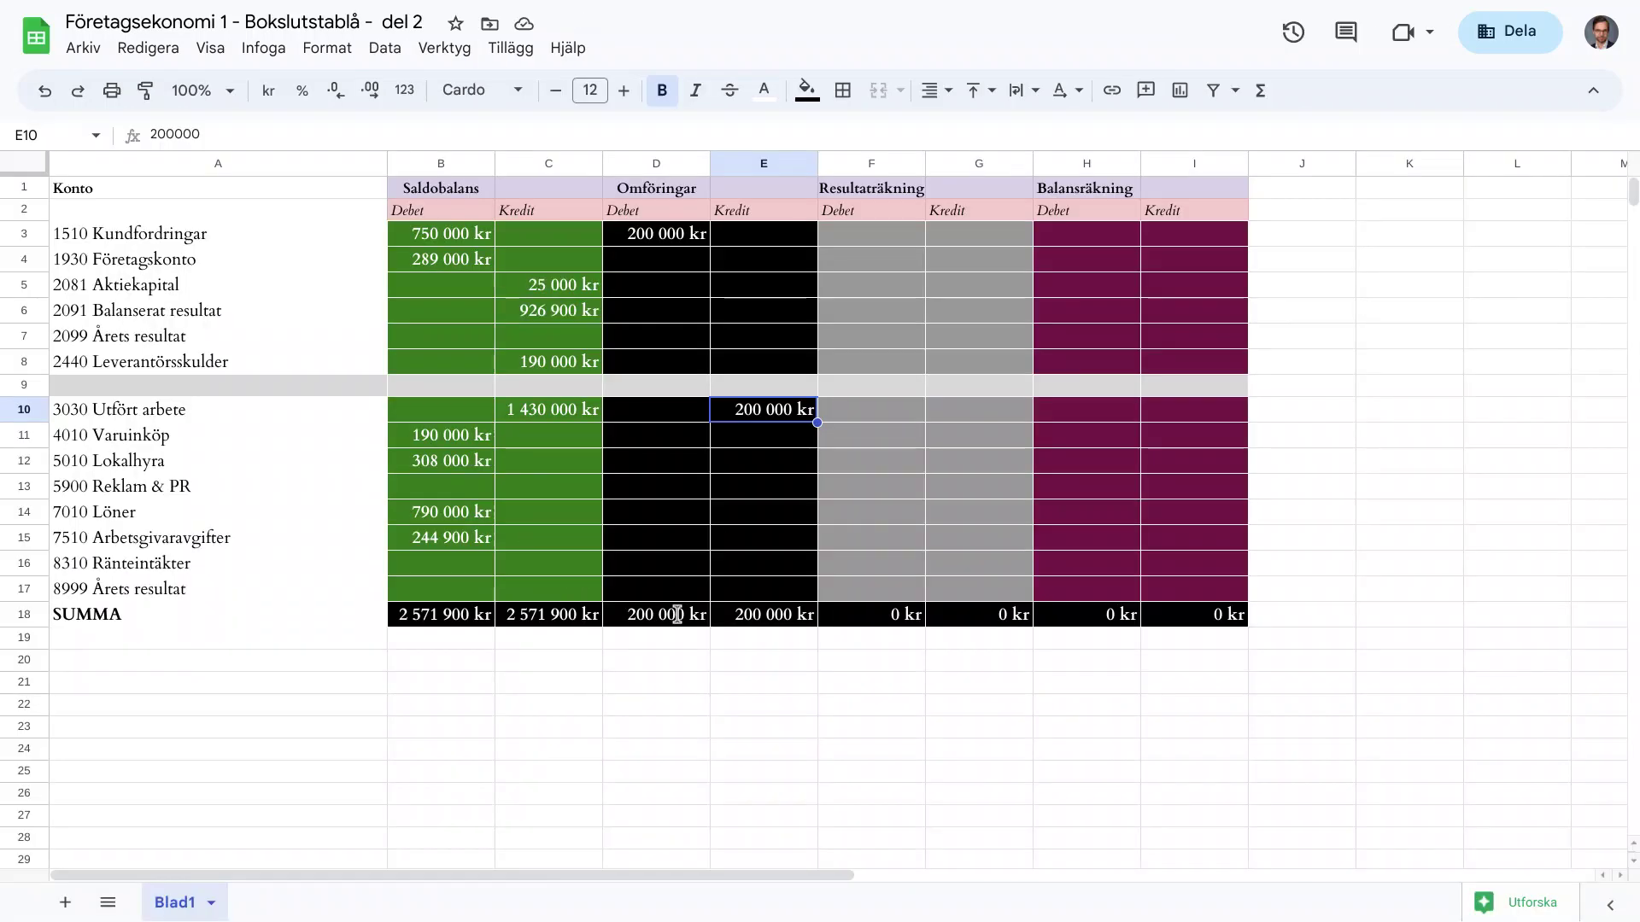
{"action": "key", "text": "Return"}
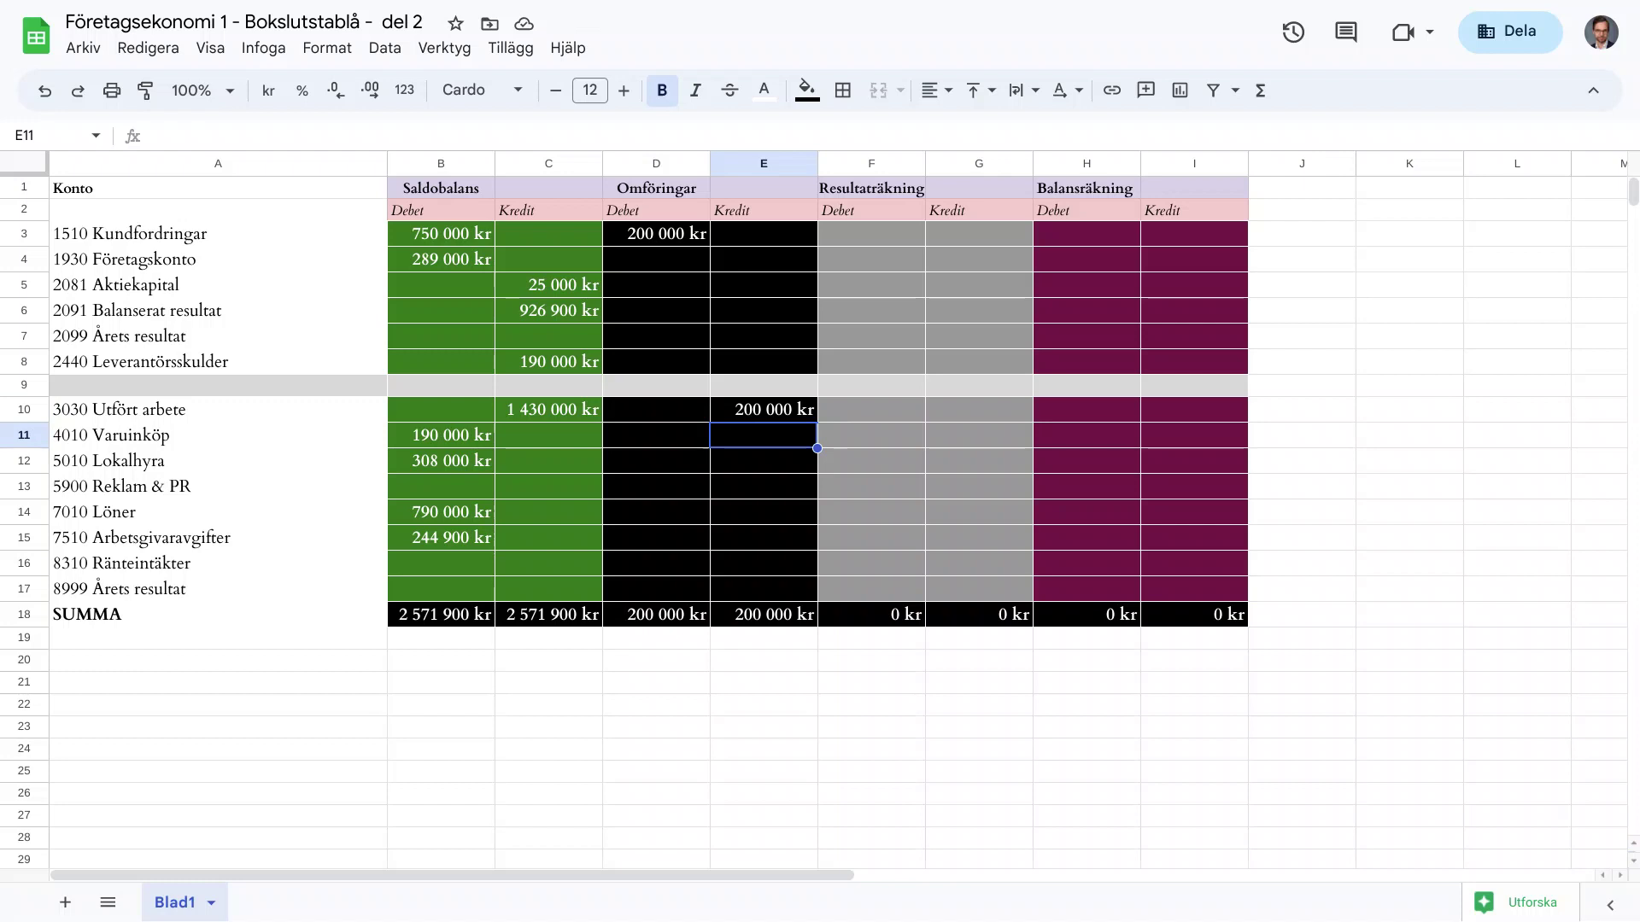
{"action": "left_click", "coordinate": [700, 437]}
{"action": "type", "text": "10000"}
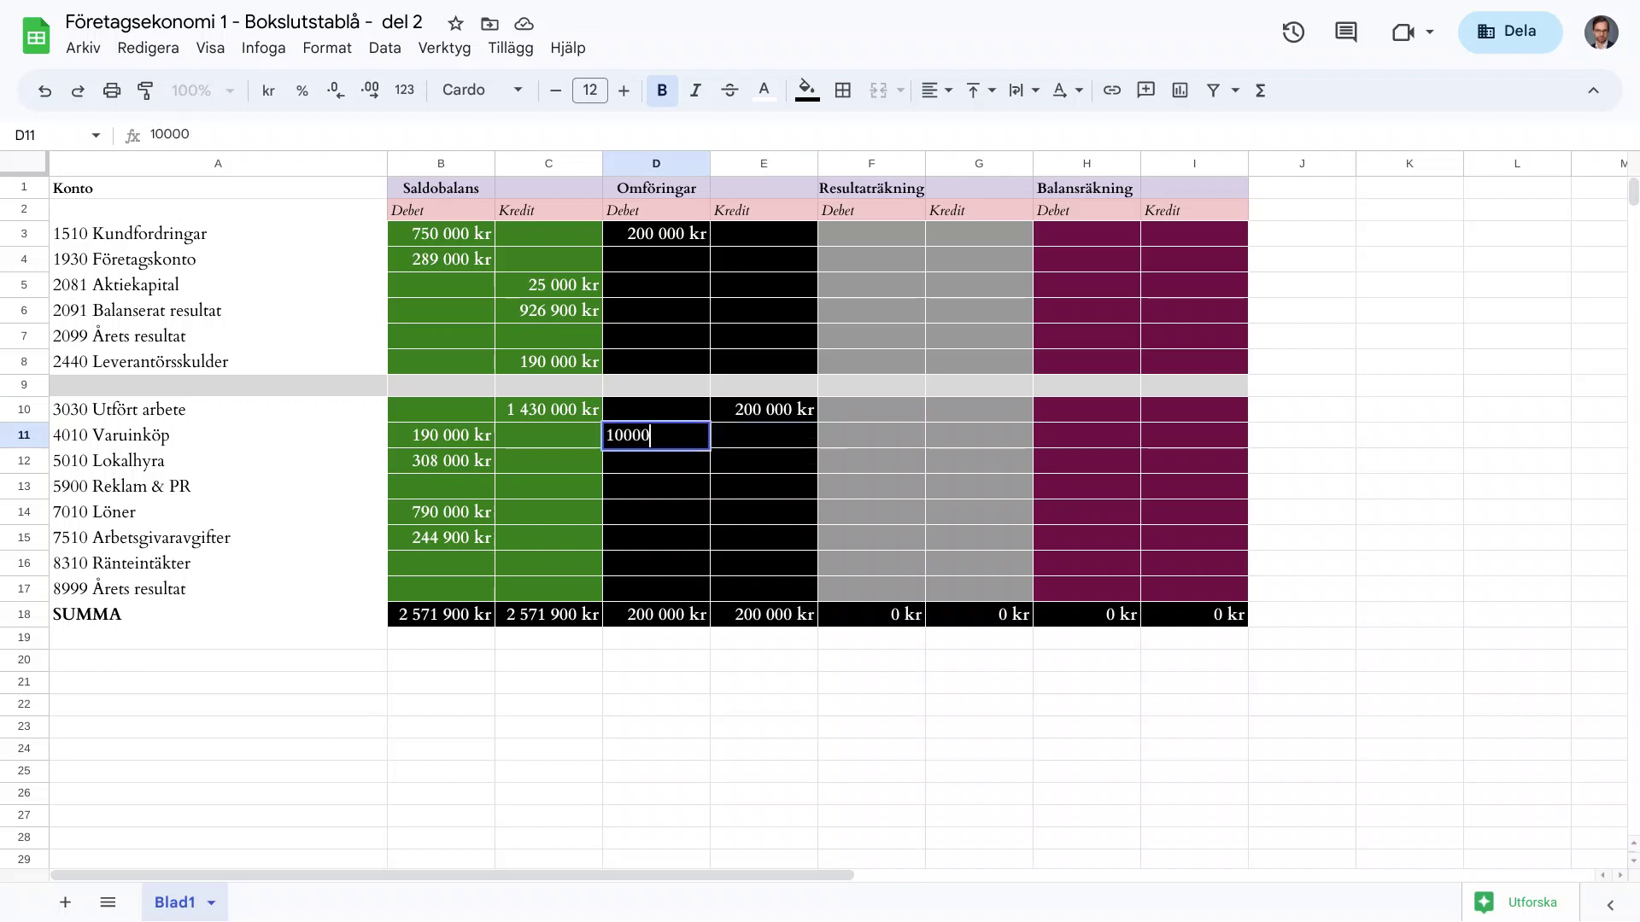
{"action": "key", "text": "Return"}
Enter 10000 as the Omföringar credit for 2440 Leverantörsskulder in cell E8
{"action": "key", "text": "Up"}
{"action": "key", "text": "Up"}
{"action": "key", "text": "Up"}
{"action": "key", "text": "Up"}
{"action": "key", "text": "Up"}
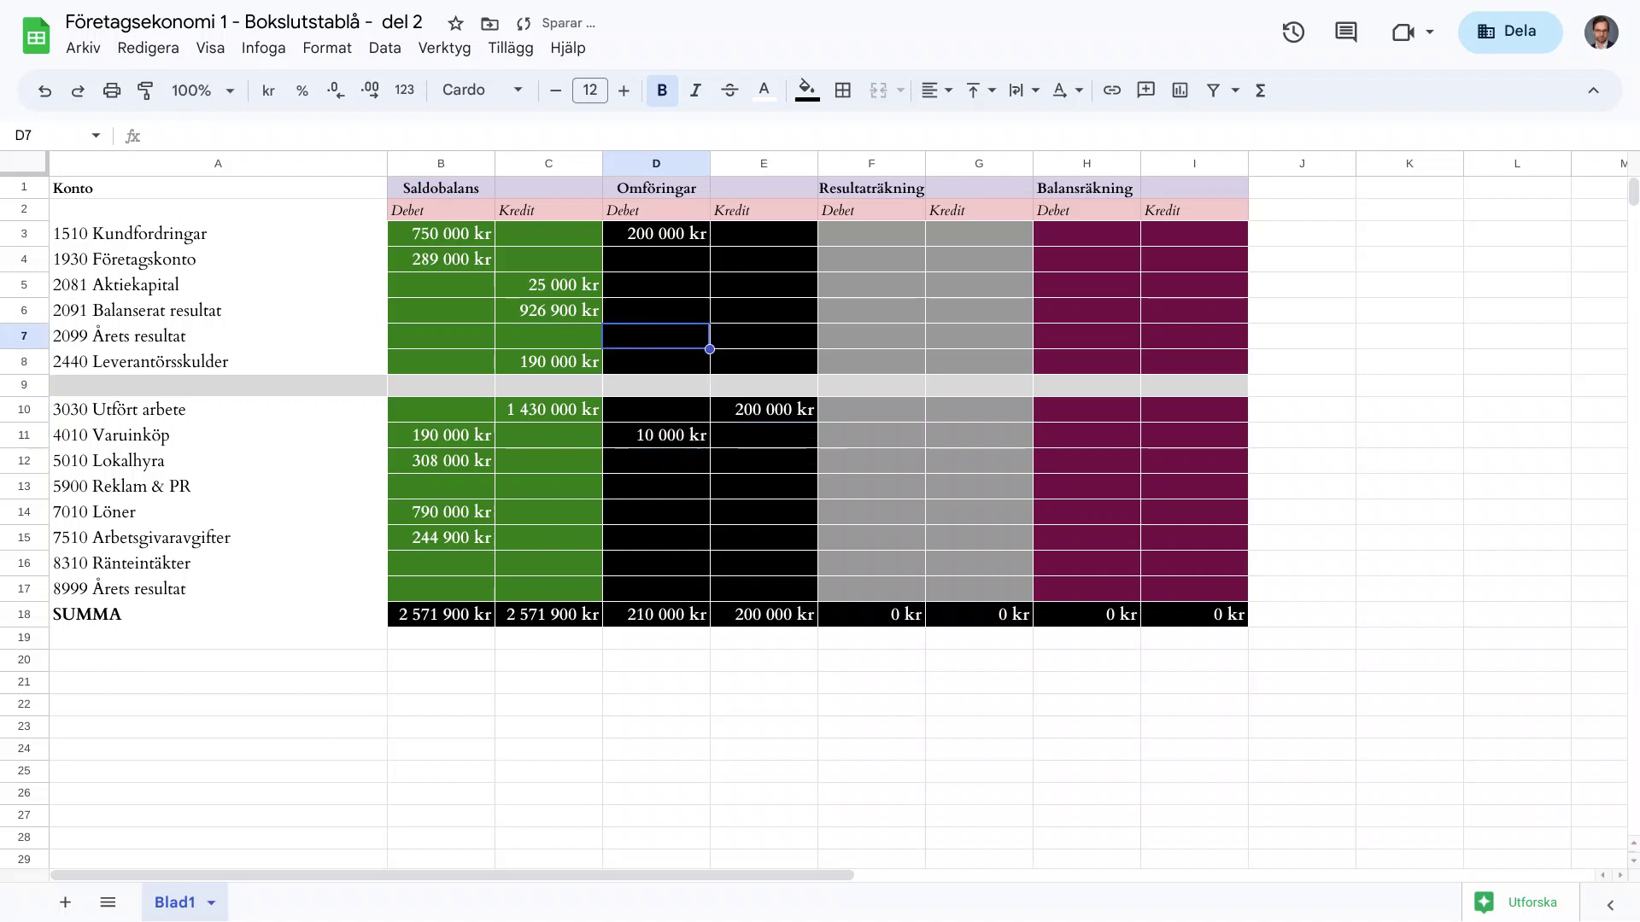
{"action": "key", "text": "Down"}
{"action": "key", "text": "Right"}
{"action": "type", "text": "10000"}
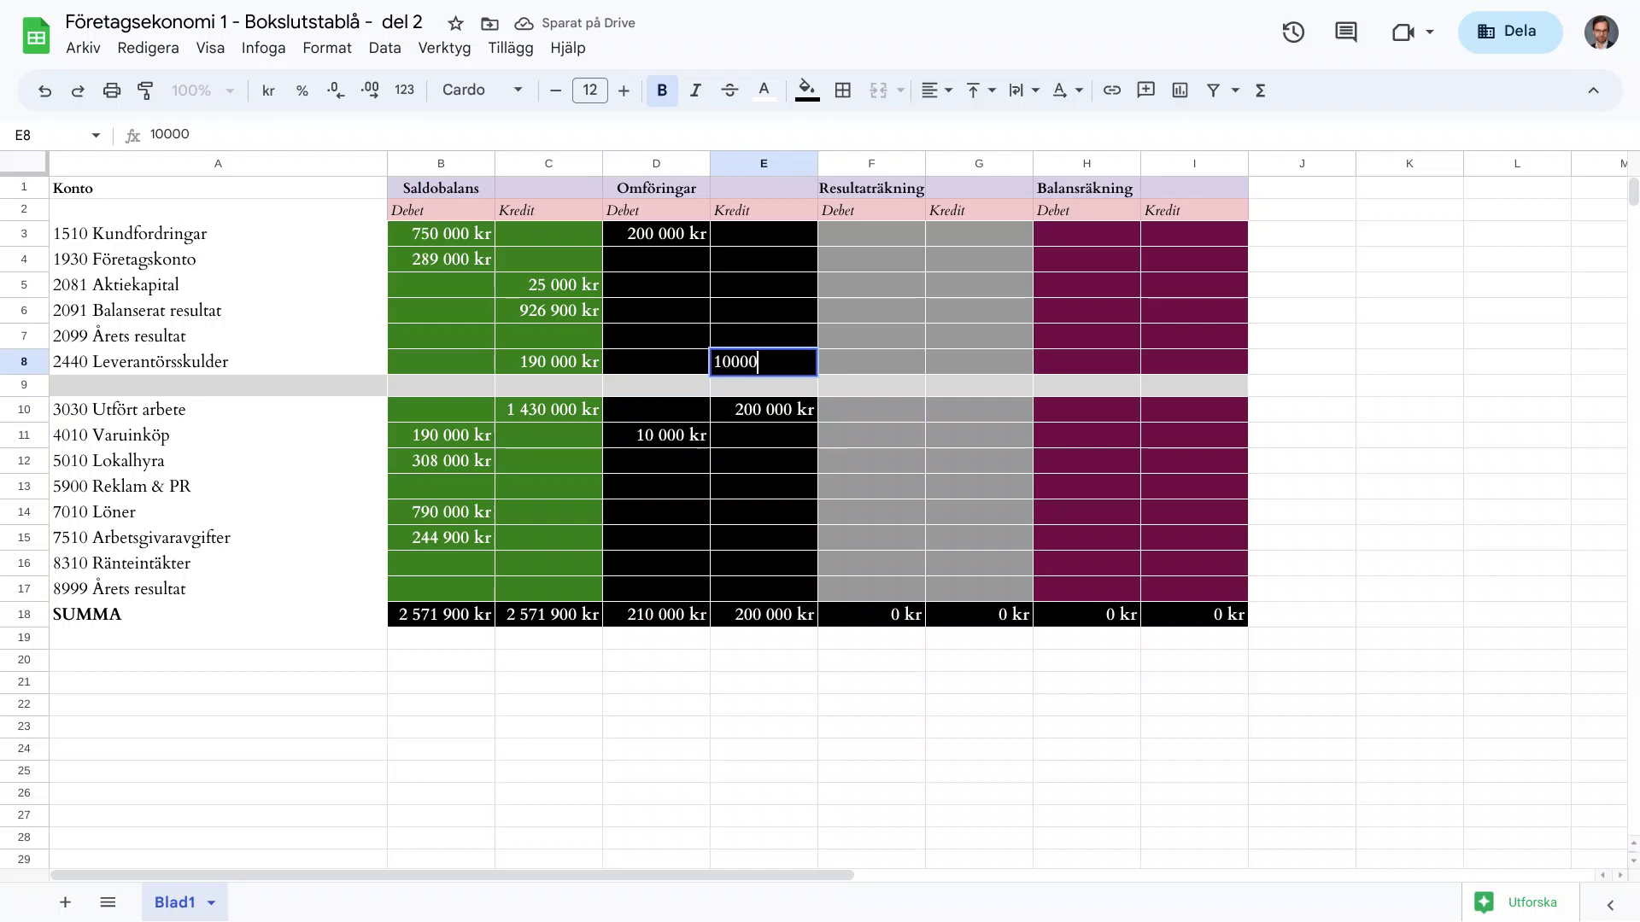
{"action": "key", "text": "Return"}
Check the third closing entry on slide 20 and enter 40000 as the Omföringar credit for 1930 Företagskonto in cell E4
{"action": "key", "text": "ctrl+Tab"}
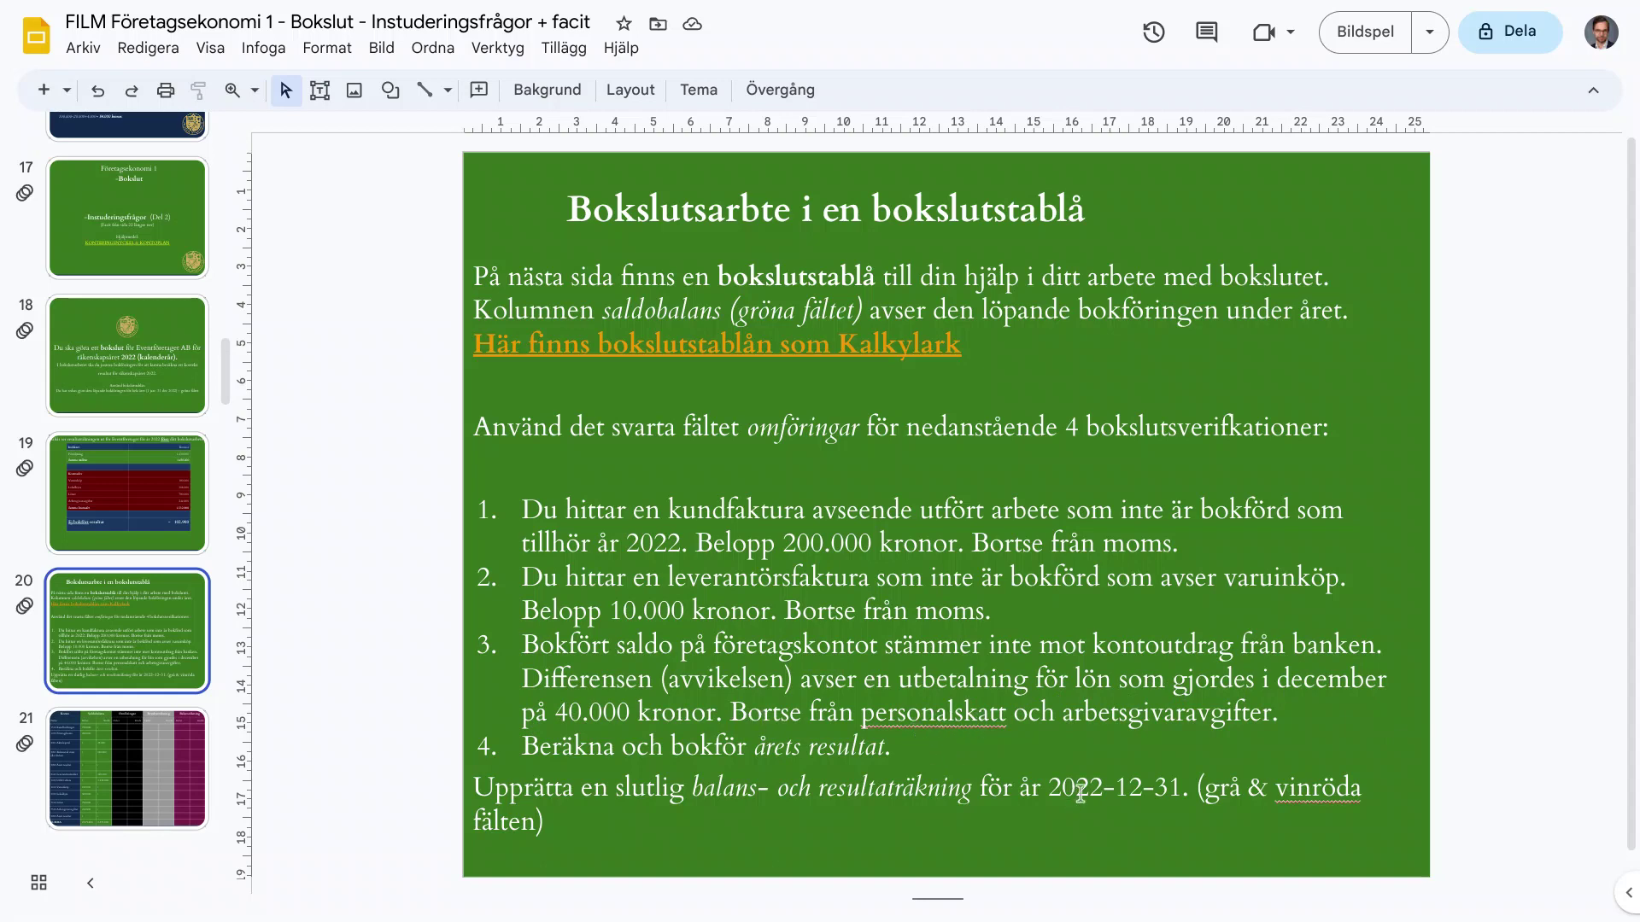
{"action": "key", "text": "ctrl+Tab"}
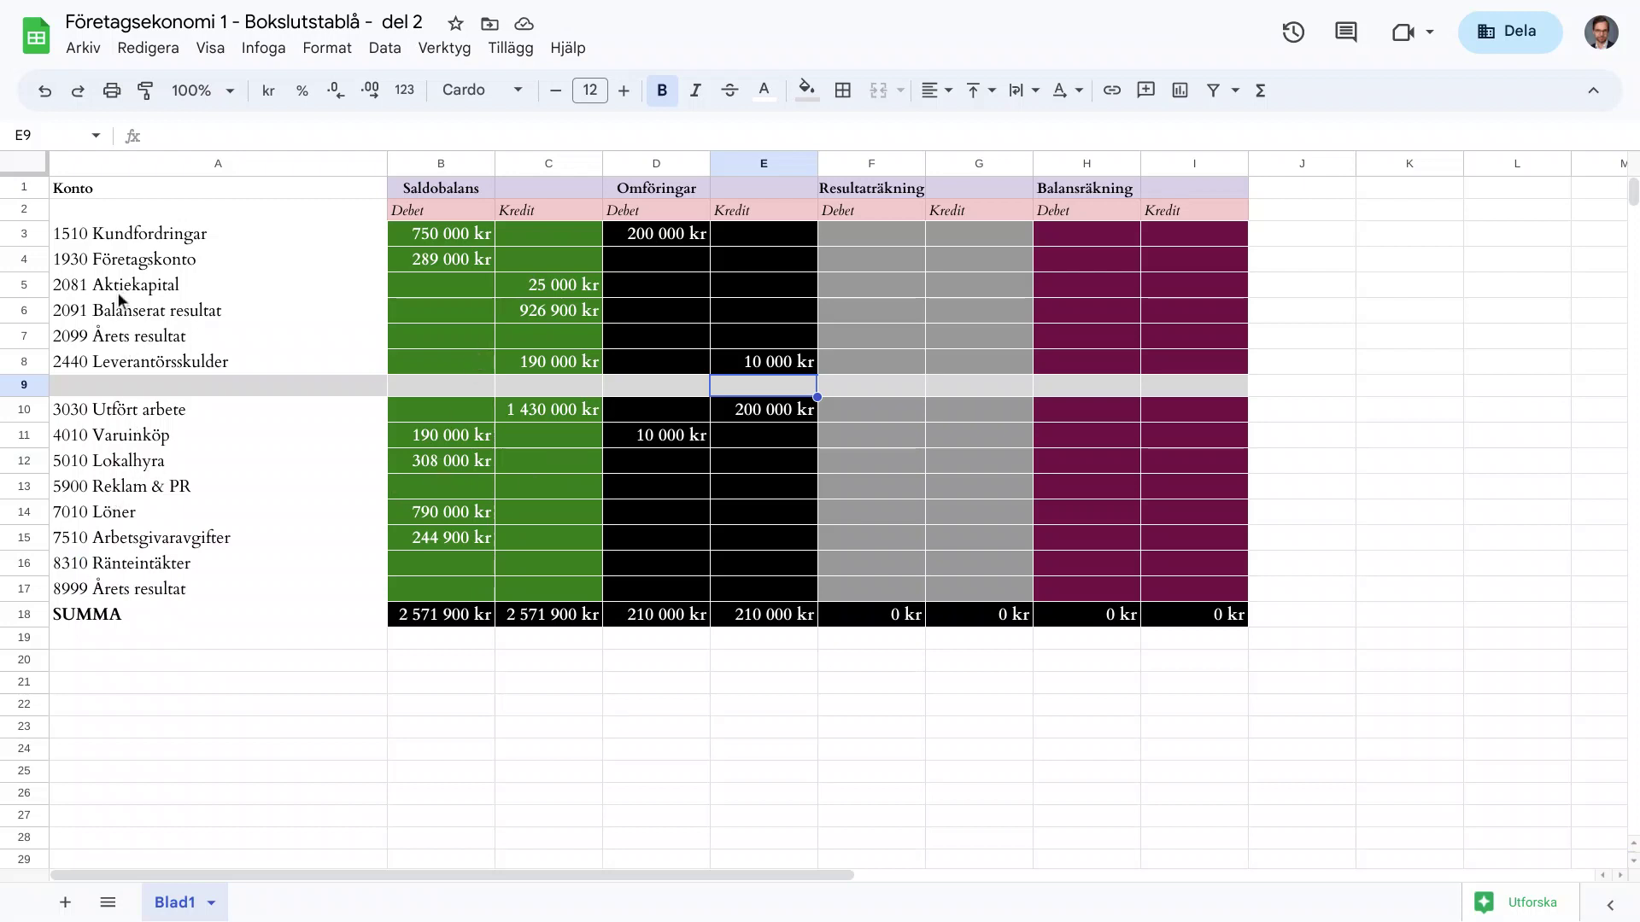
{"action": "left_click", "coordinate": [730, 267]}
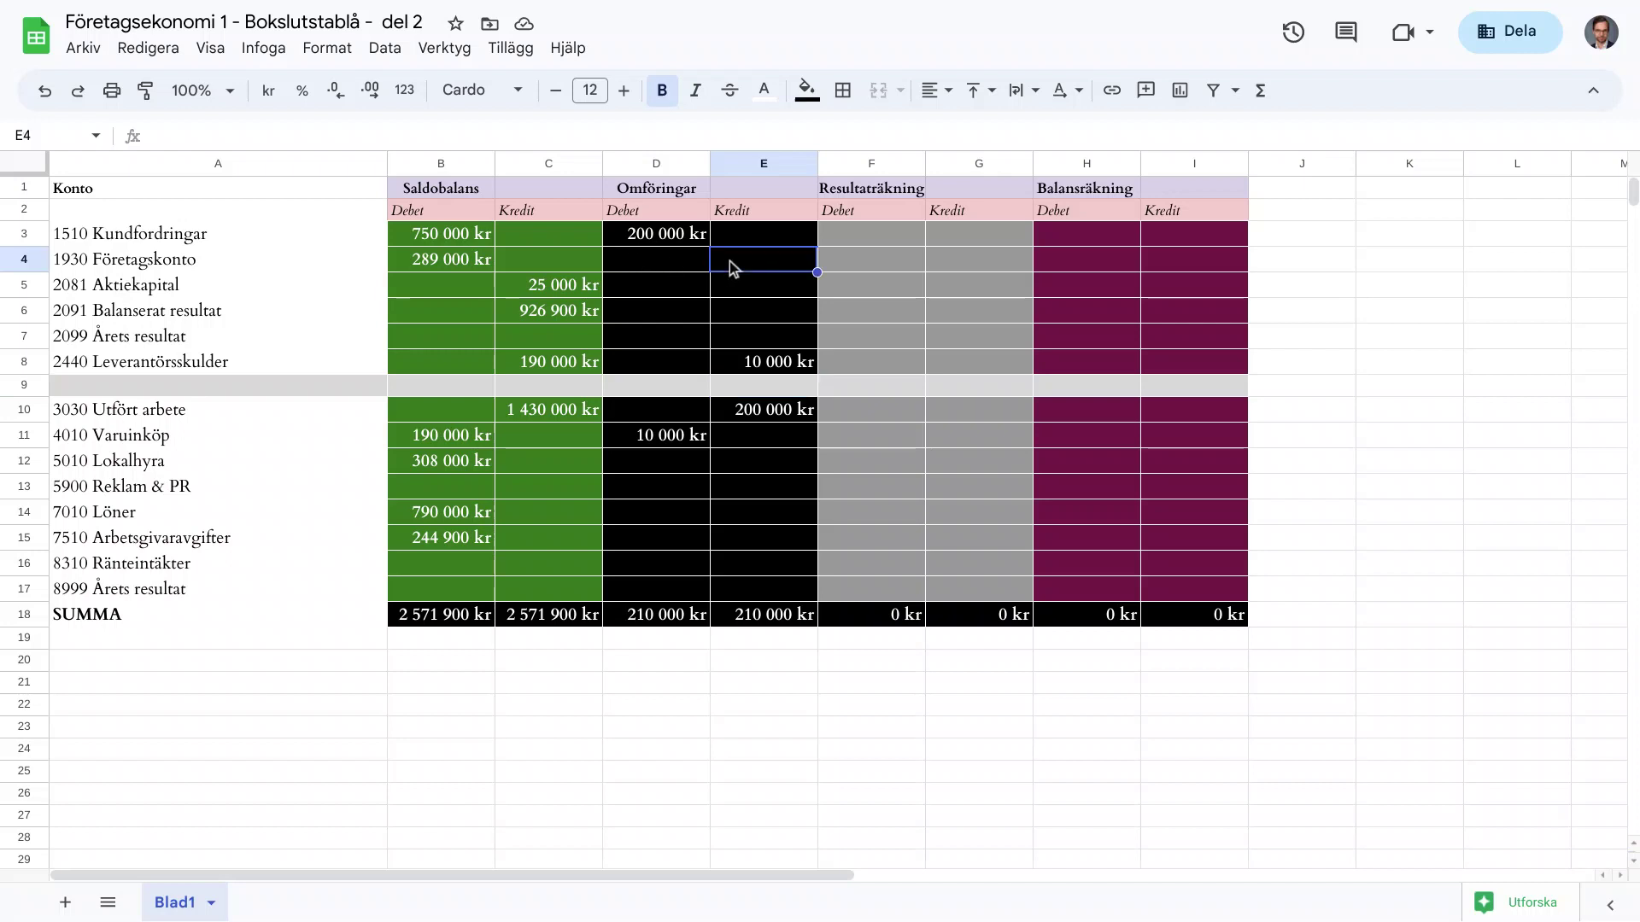
{"action": "type", "text": "40000"}
{"action": "key", "text": "Return"}
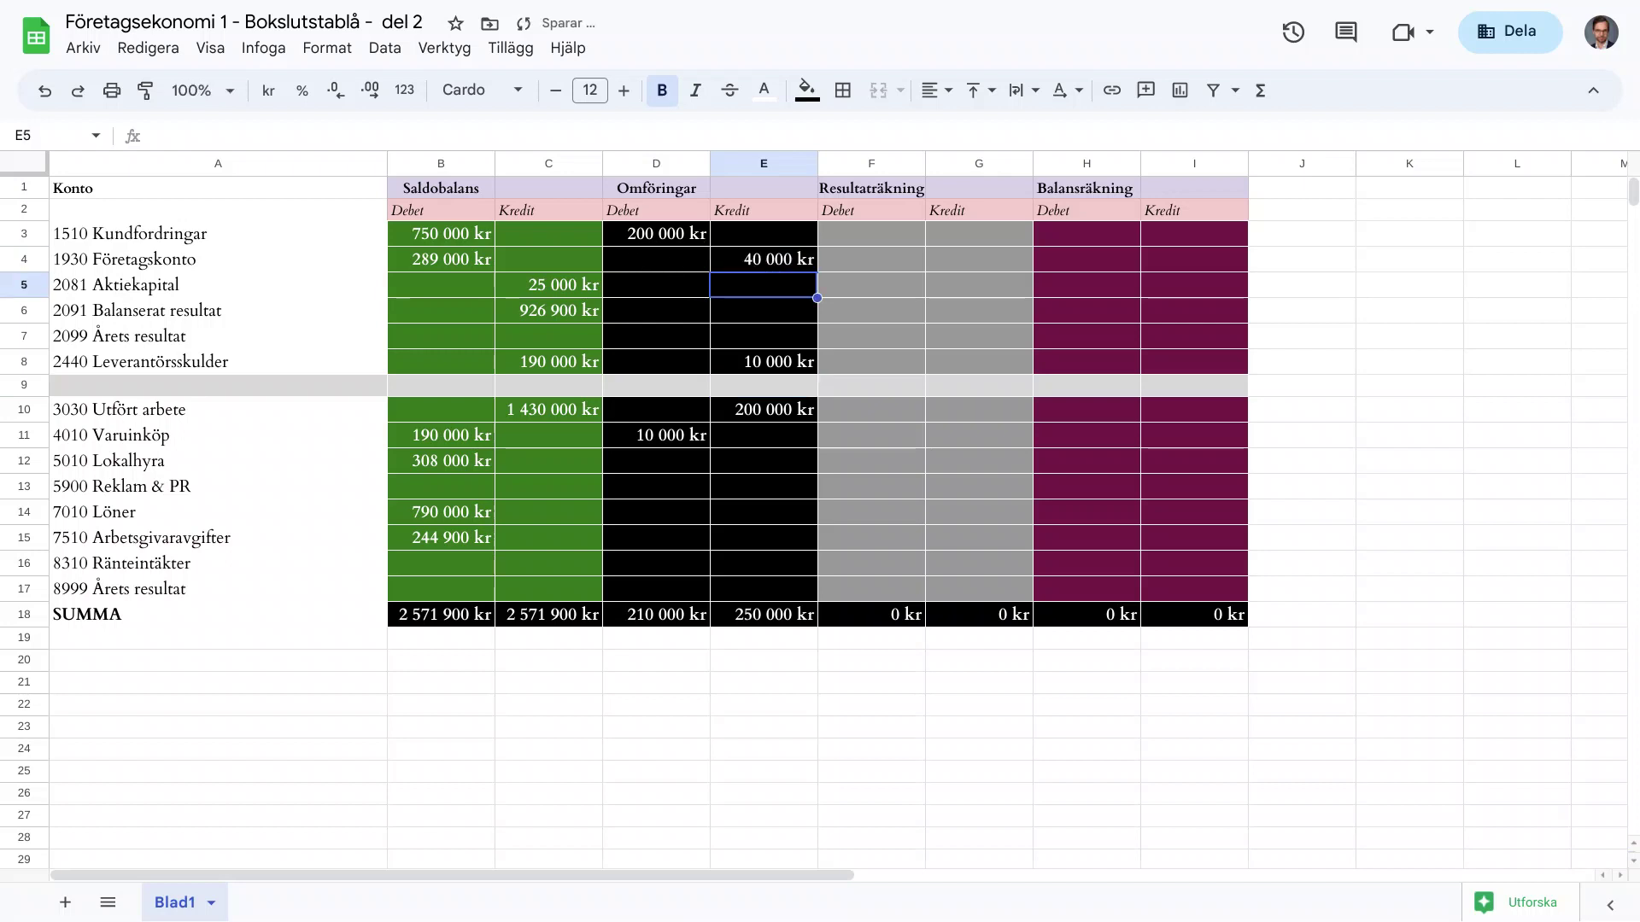
Enter 40000 as the Omföringar debit for 7010 Löner in cell D14
{"action": "left_click", "coordinate": [630, 512]}
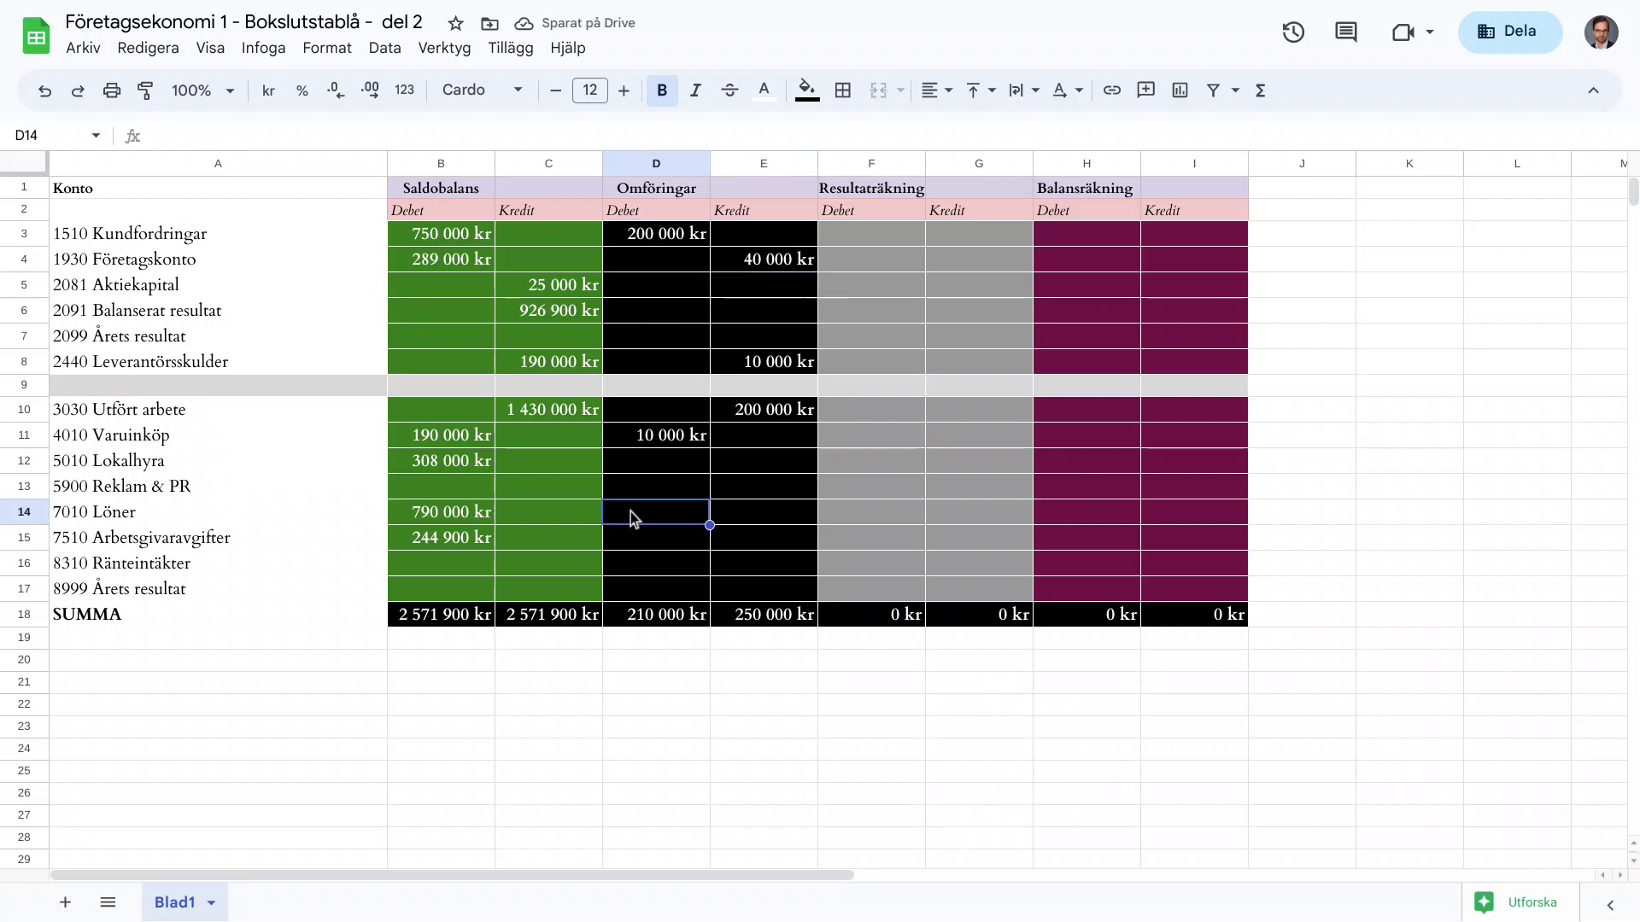
{"action": "type", "text": "40000"}
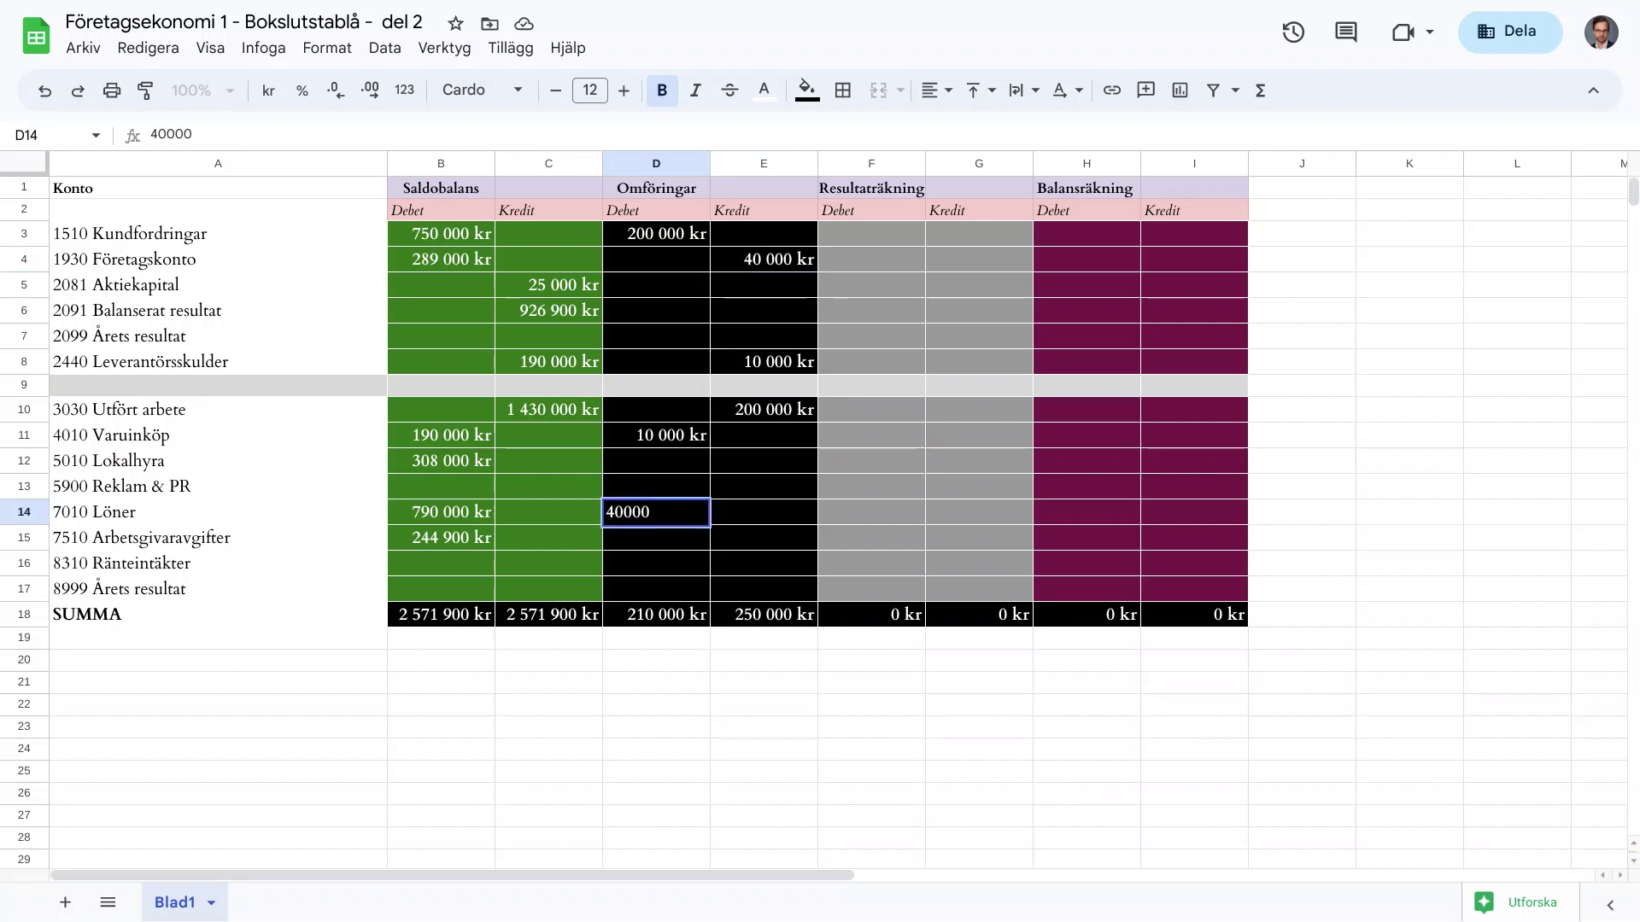
{"action": "key", "text": "Return"}
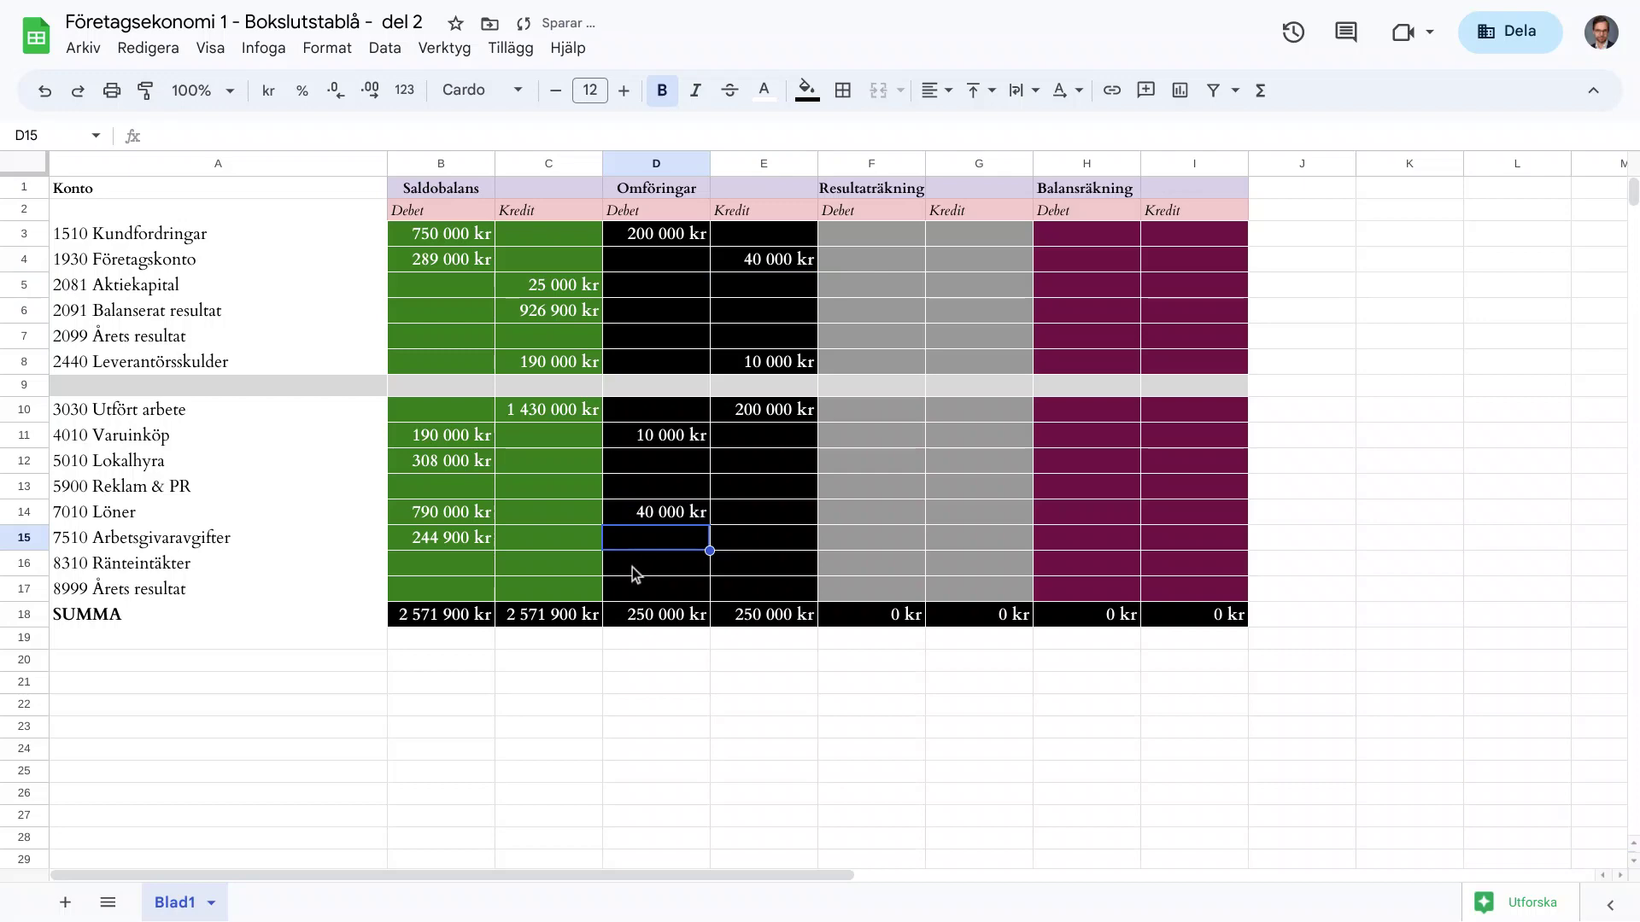
Read the fourth closing entry on slide 20 and locate the accounts 8999 and 2099 Årets resultat in the spreadsheet
{"action": "key", "text": "ctrl+shift+Tab"}
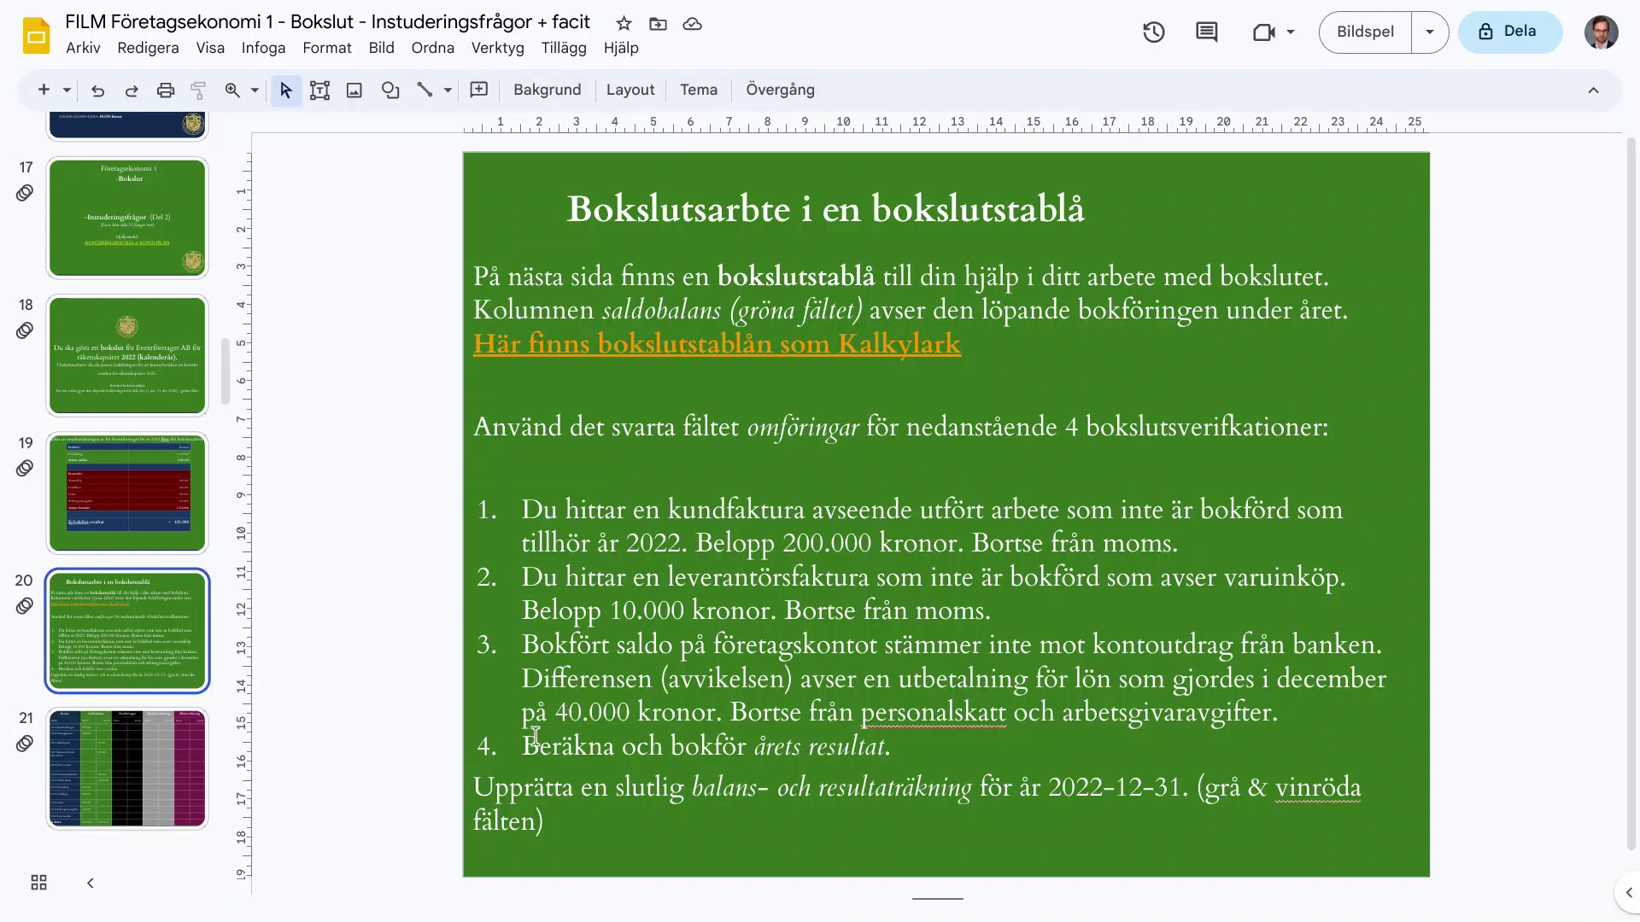
{"action": "key", "text": "ctrl+Tab"}
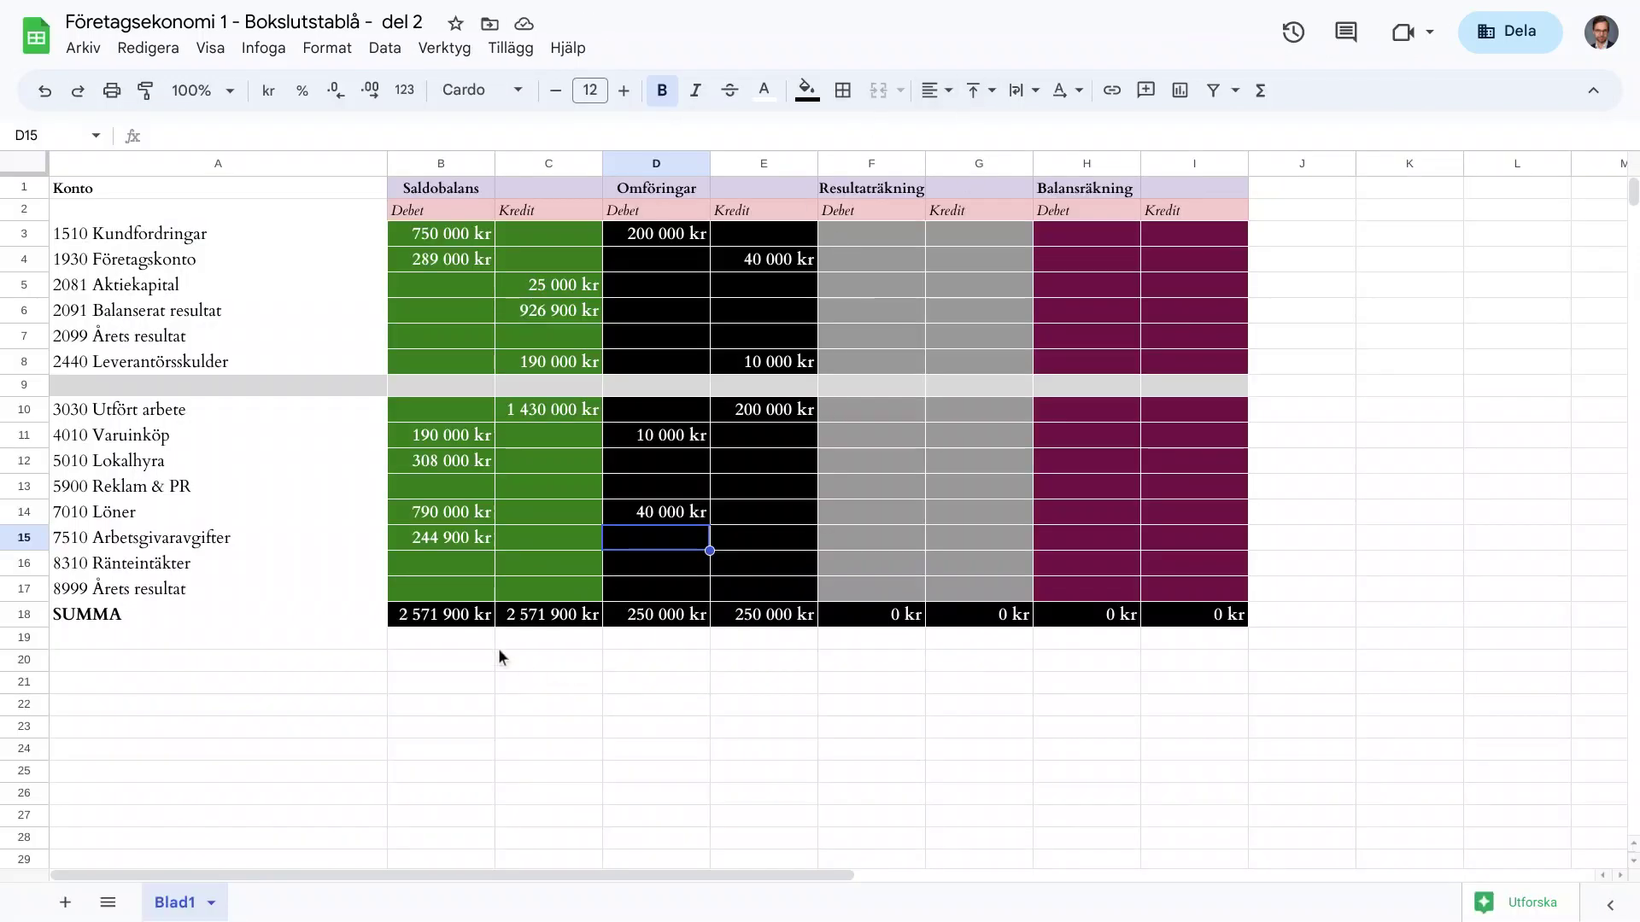
{"action": "left_click", "coordinate": [62, 595]}
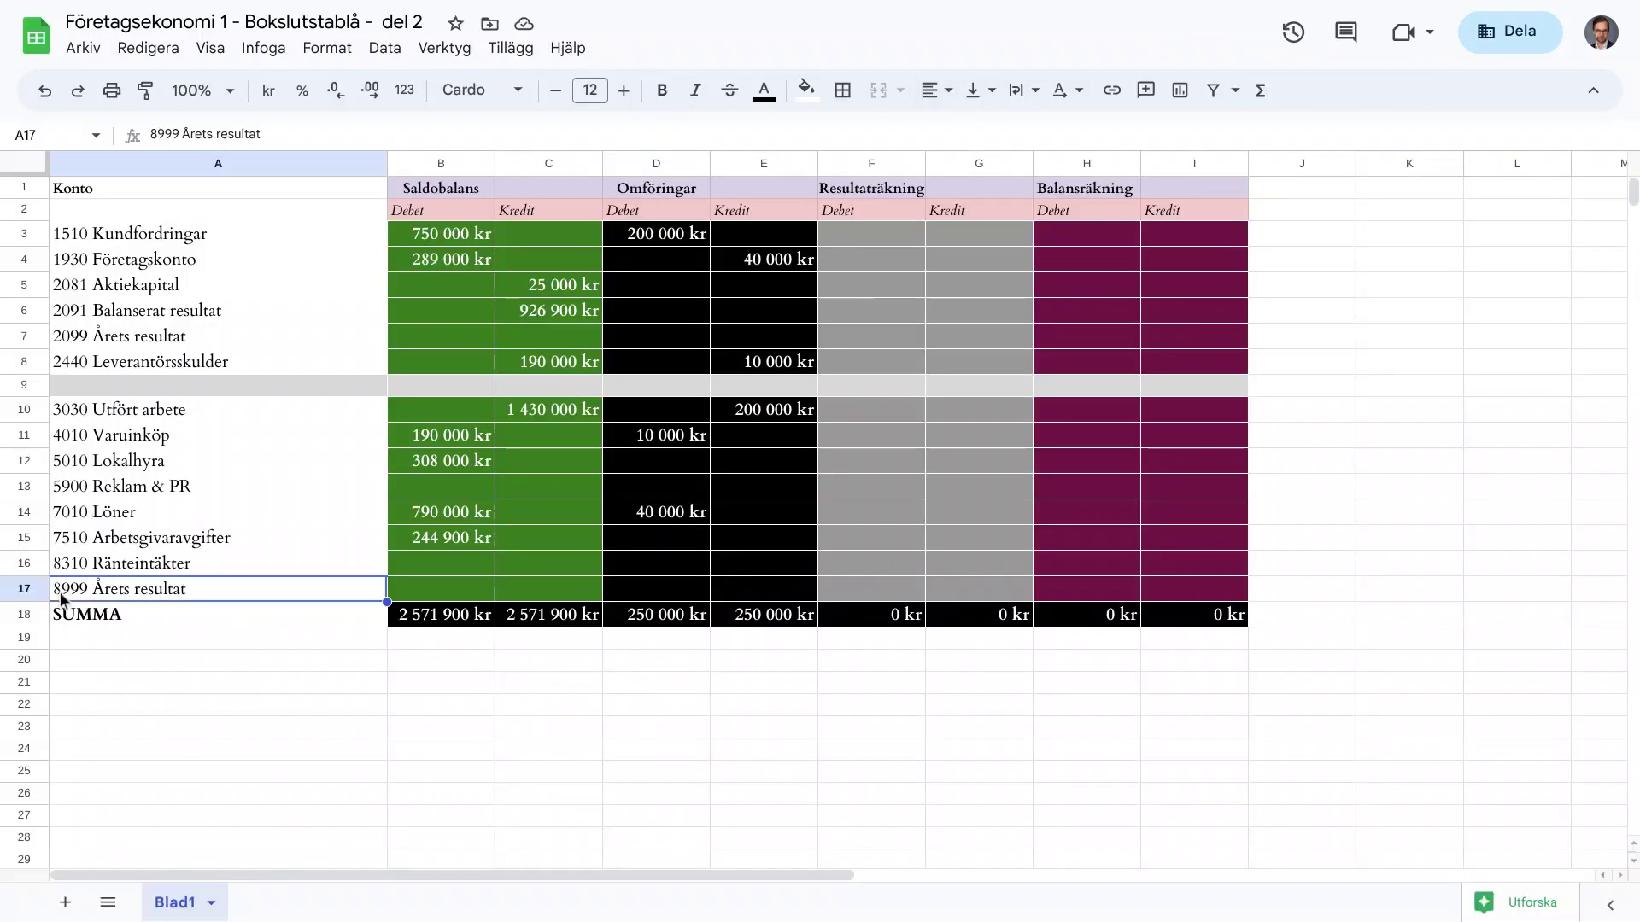
{"action": "left_click", "coordinate": [102, 336]}
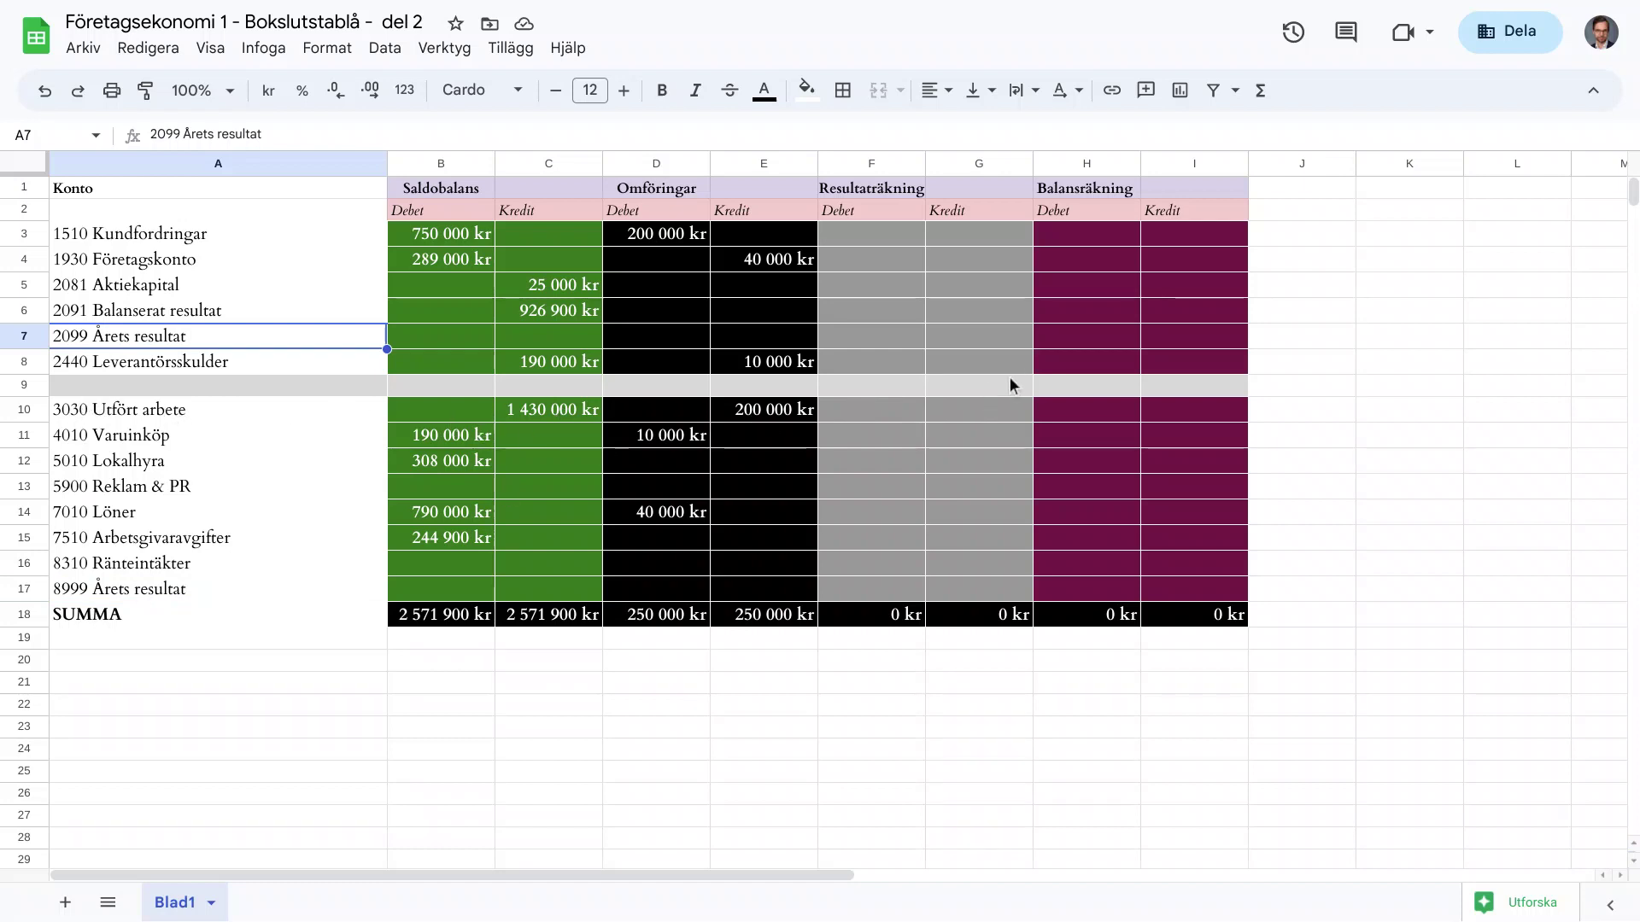
Calculate the Resultaträkning credit for 3030 Utfört arbete in cell G10 with the formula =C10+E10
{"action": "left_click", "coordinate": [981, 409]}
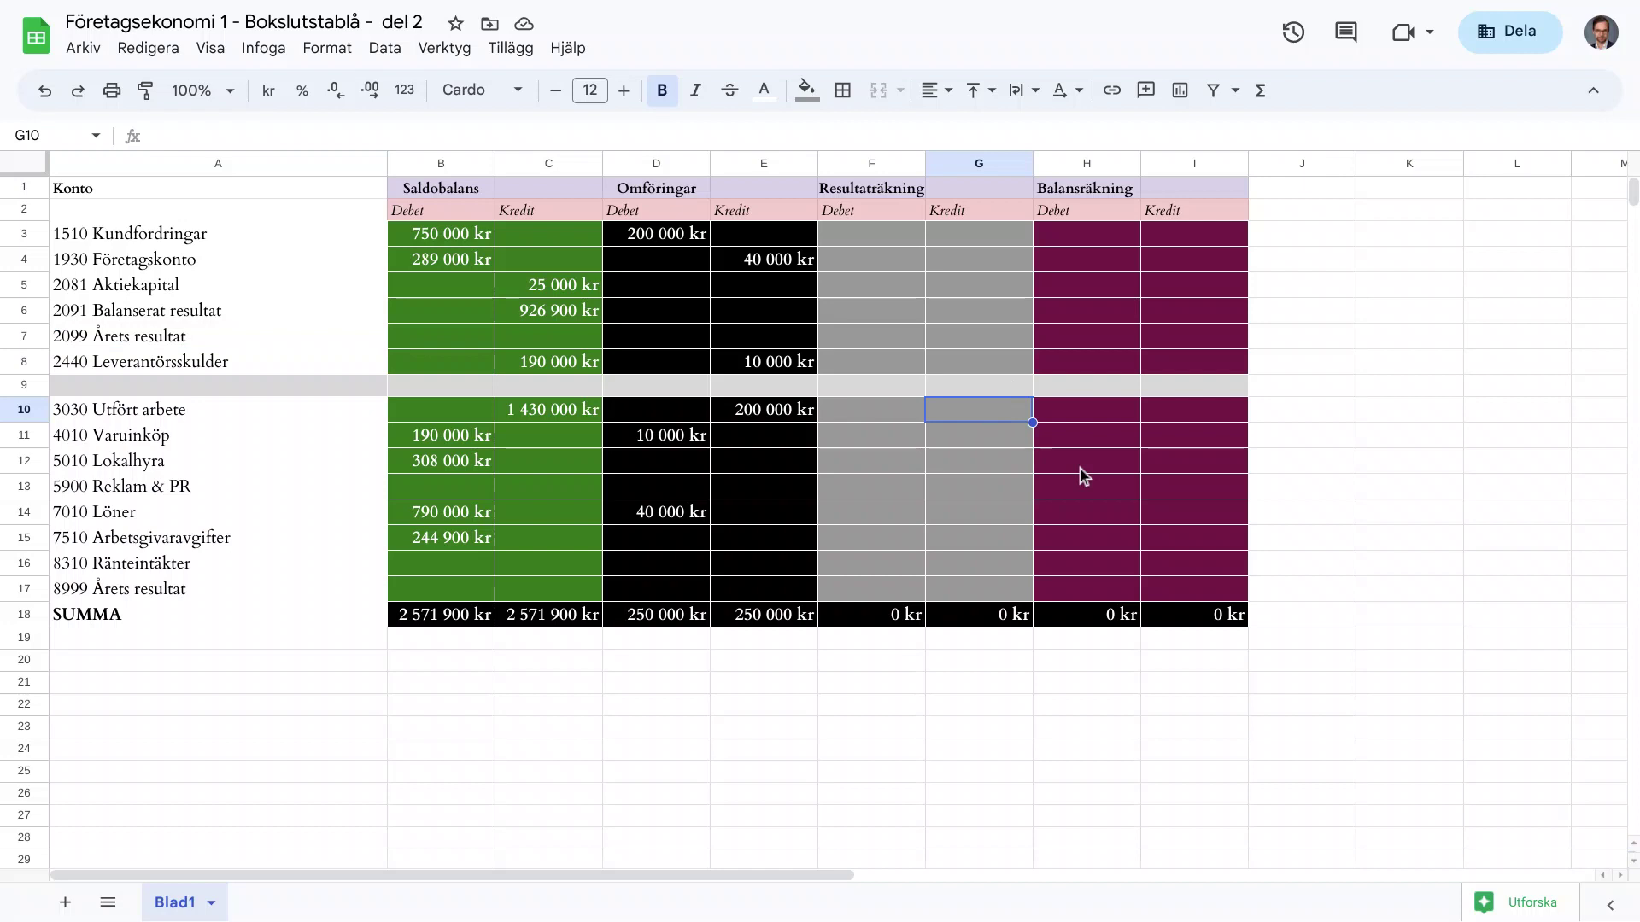
{"action": "type", "text": "="}
{"action": "key", "text": "Left"}
{"action": "key", "text": "Left"}
{"action": "key", "text": "Left"}
{"action": "key", "text": "Left"}
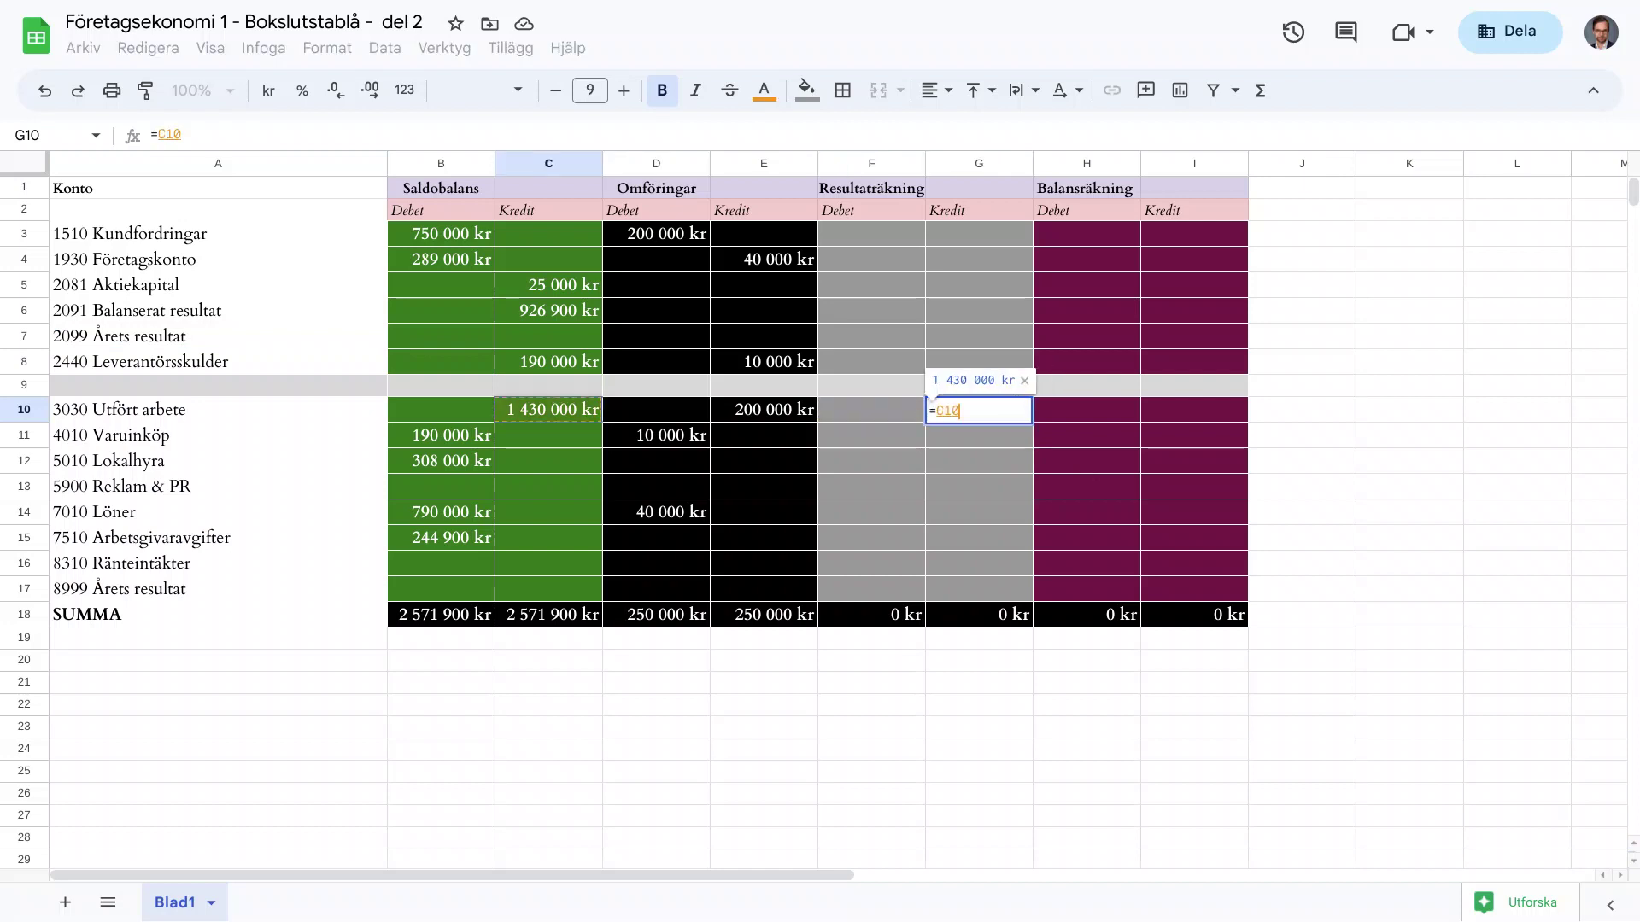
{"action": "type", "text": "+"}
{"action": "key", "text": "Left"}
{"action": "key", "text": "Left"}
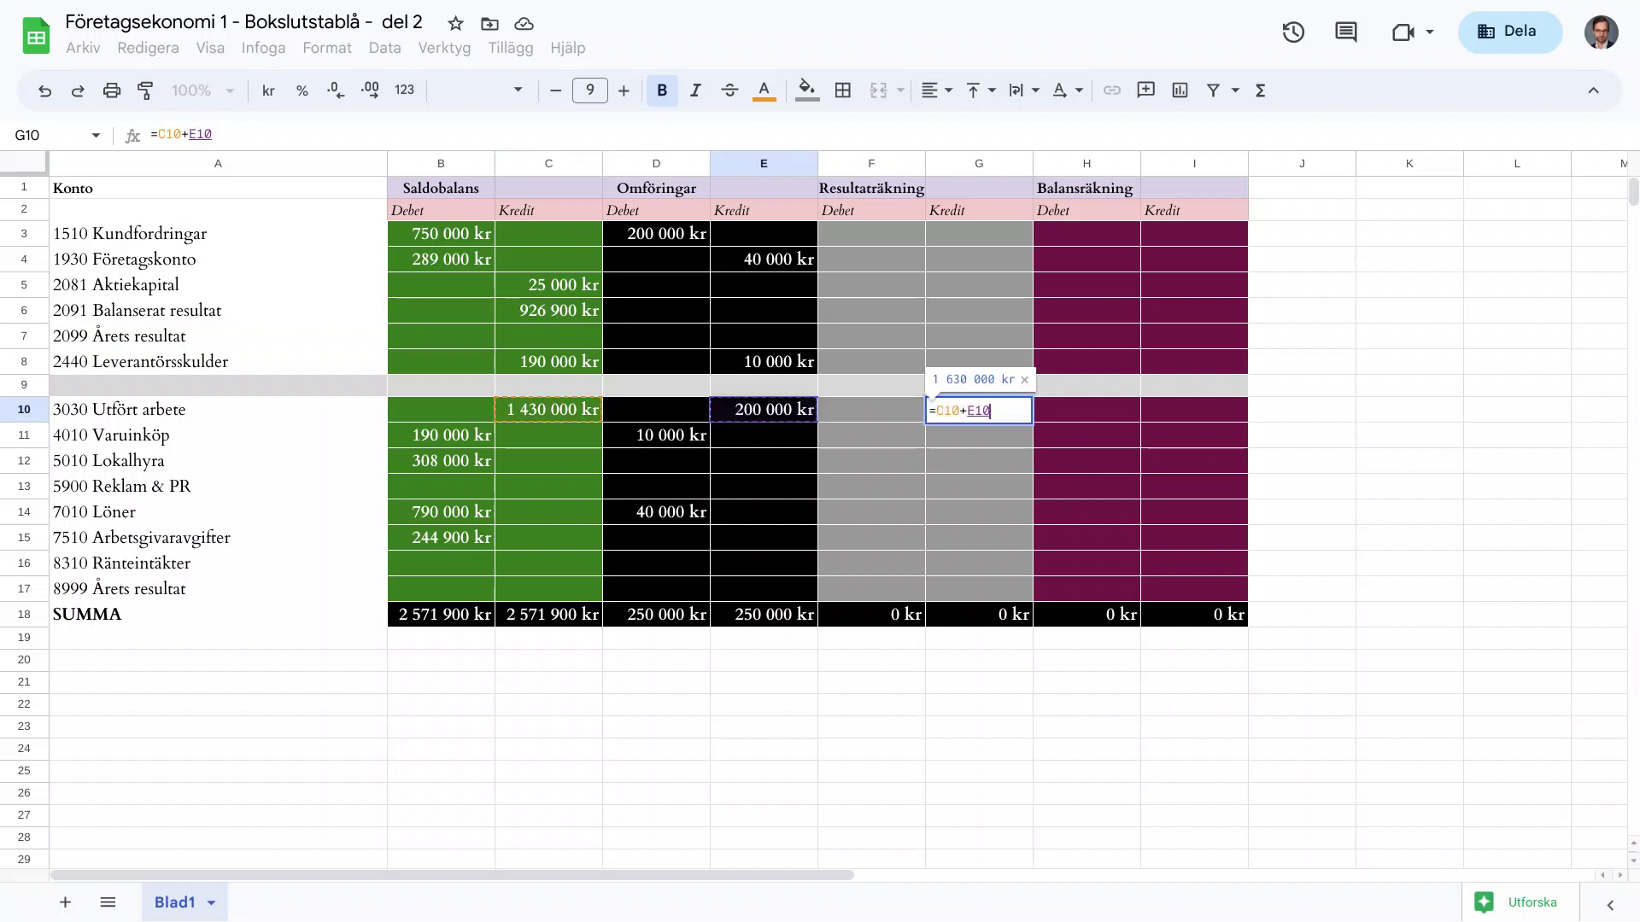
{"action": "key", "text": "Return"}
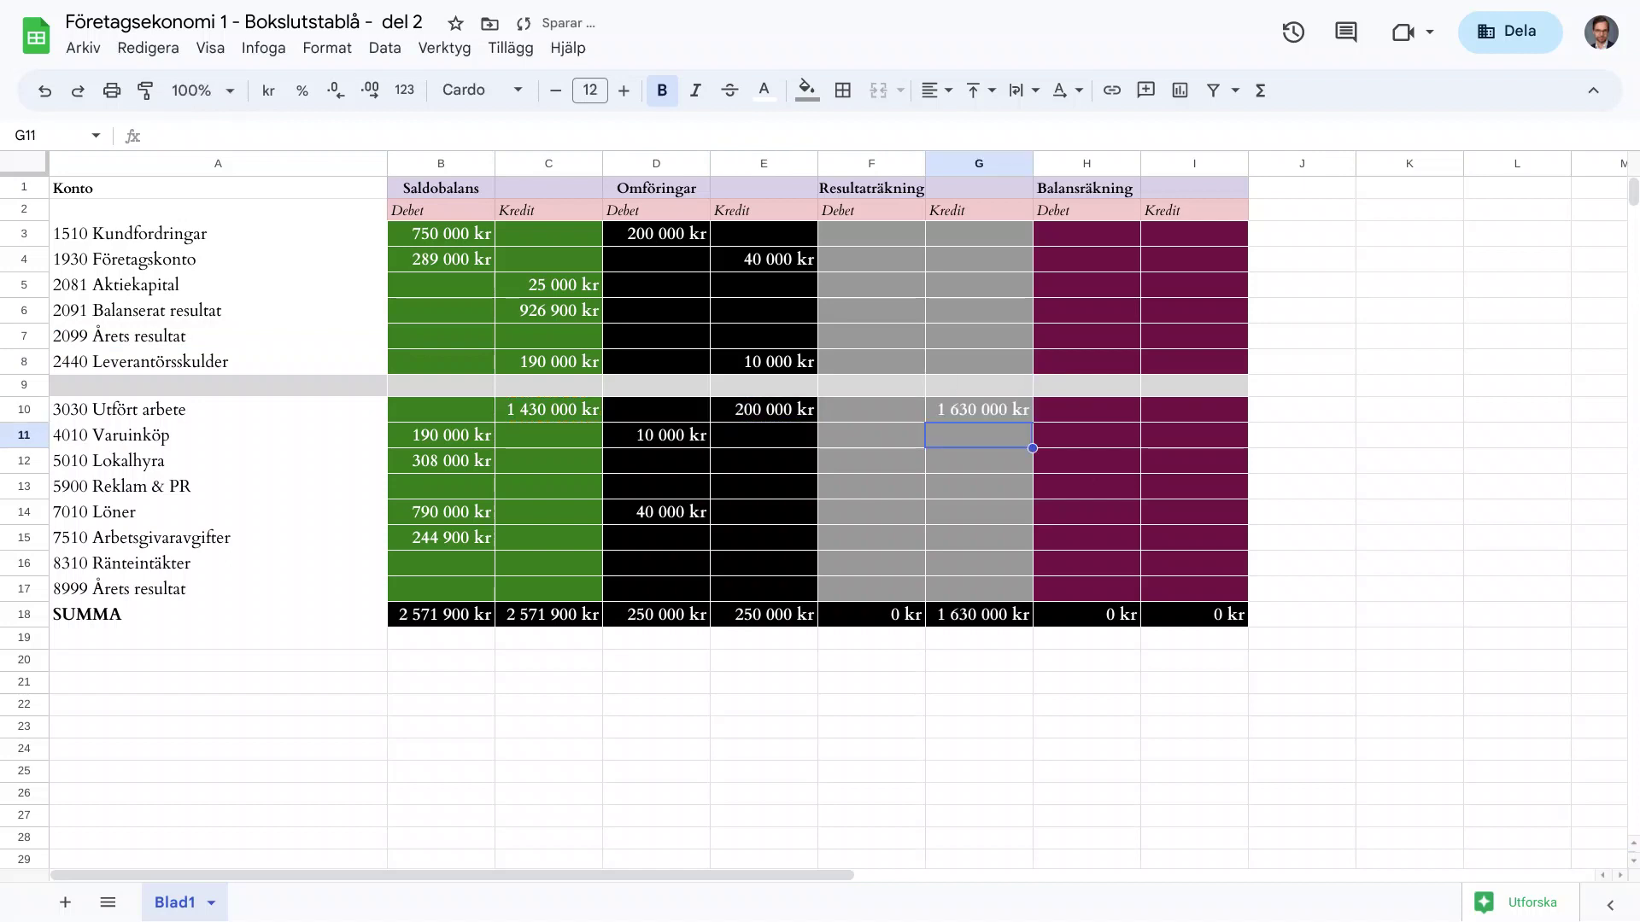
Calculate the Resultaträkning debit for 4010 Varuinköp in cell F11 with the formula =B11+D11
{"action": "left_click", "coordinate": [872, 435]}
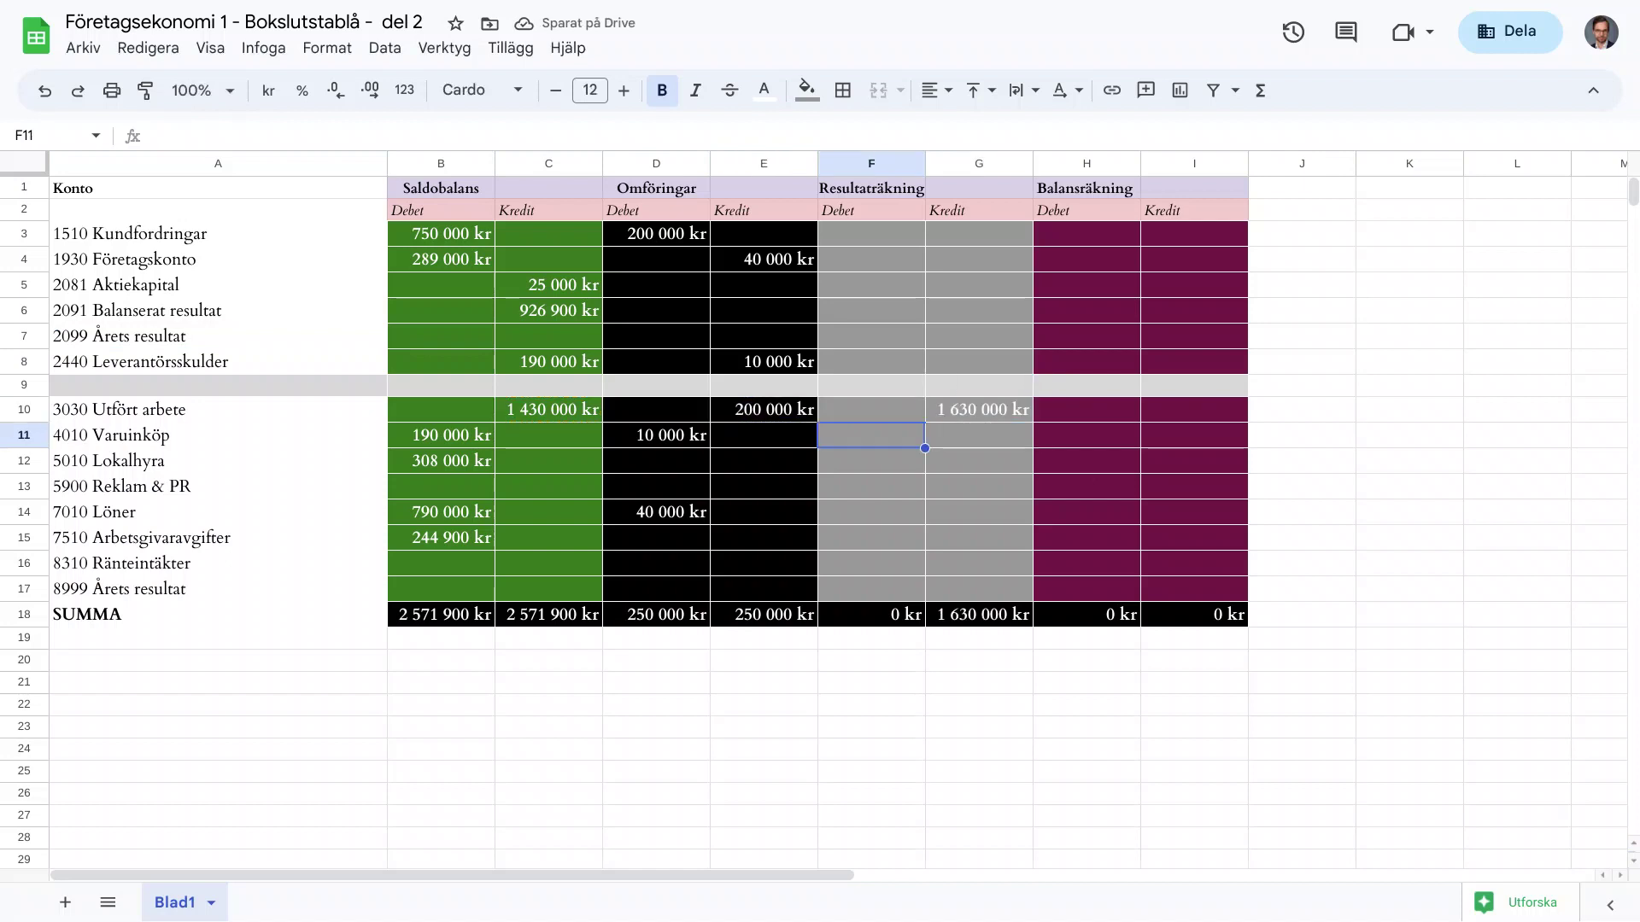
{"action": "type", "text": "="}
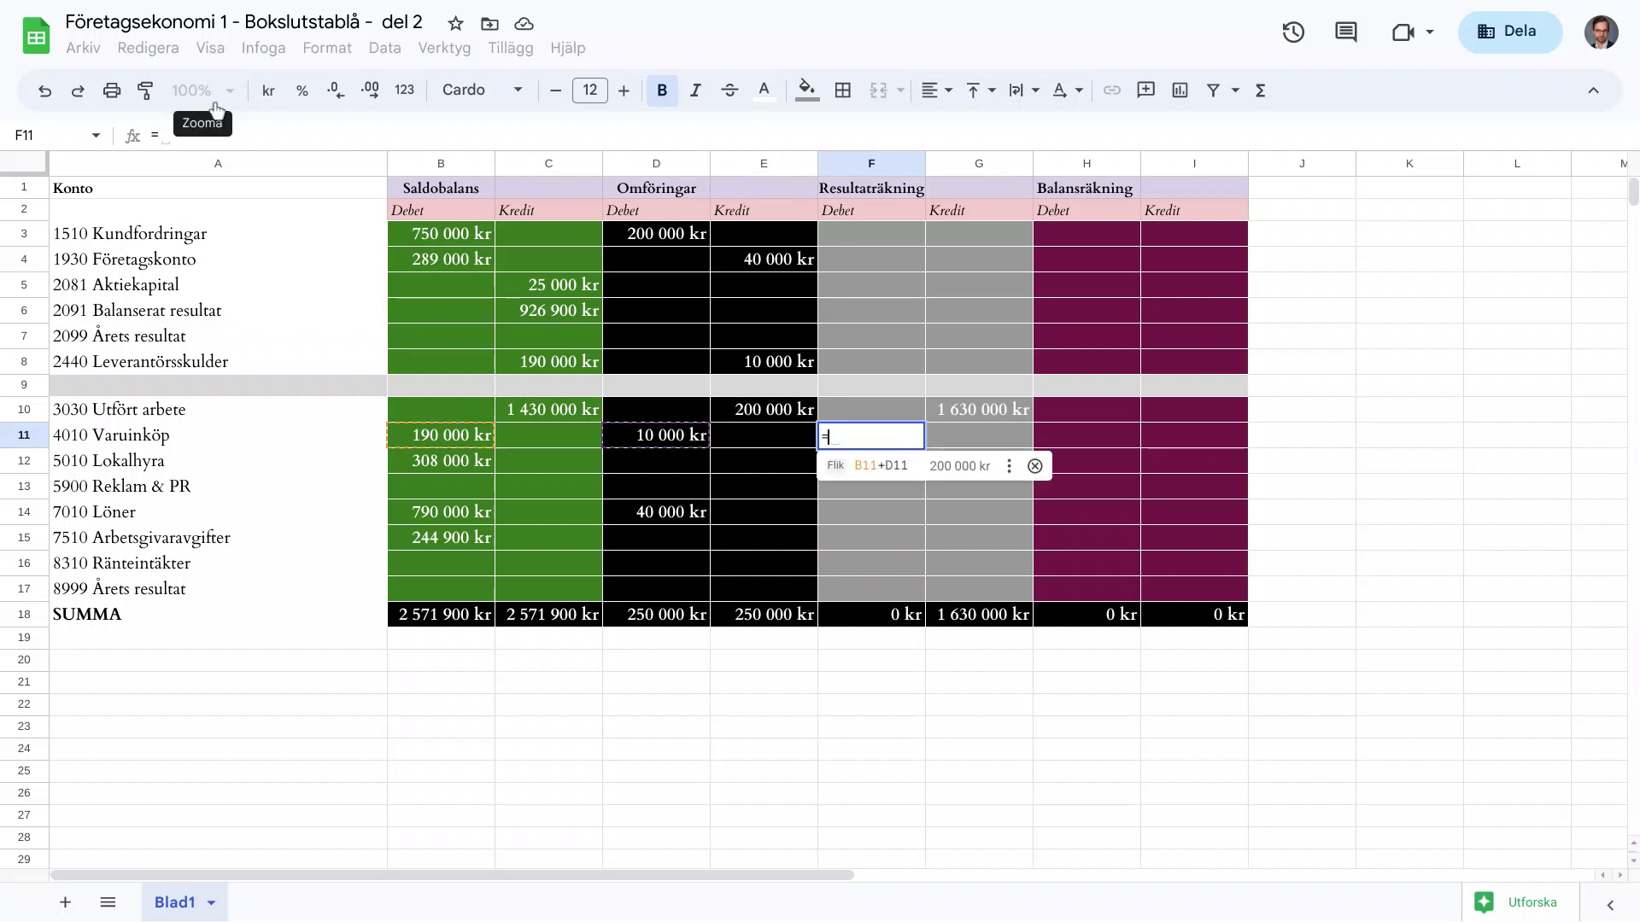
{"action": "key", "text": "Left"}
{"action": "key", "text": "Left"}
{"action": "key", "text": "Left"}
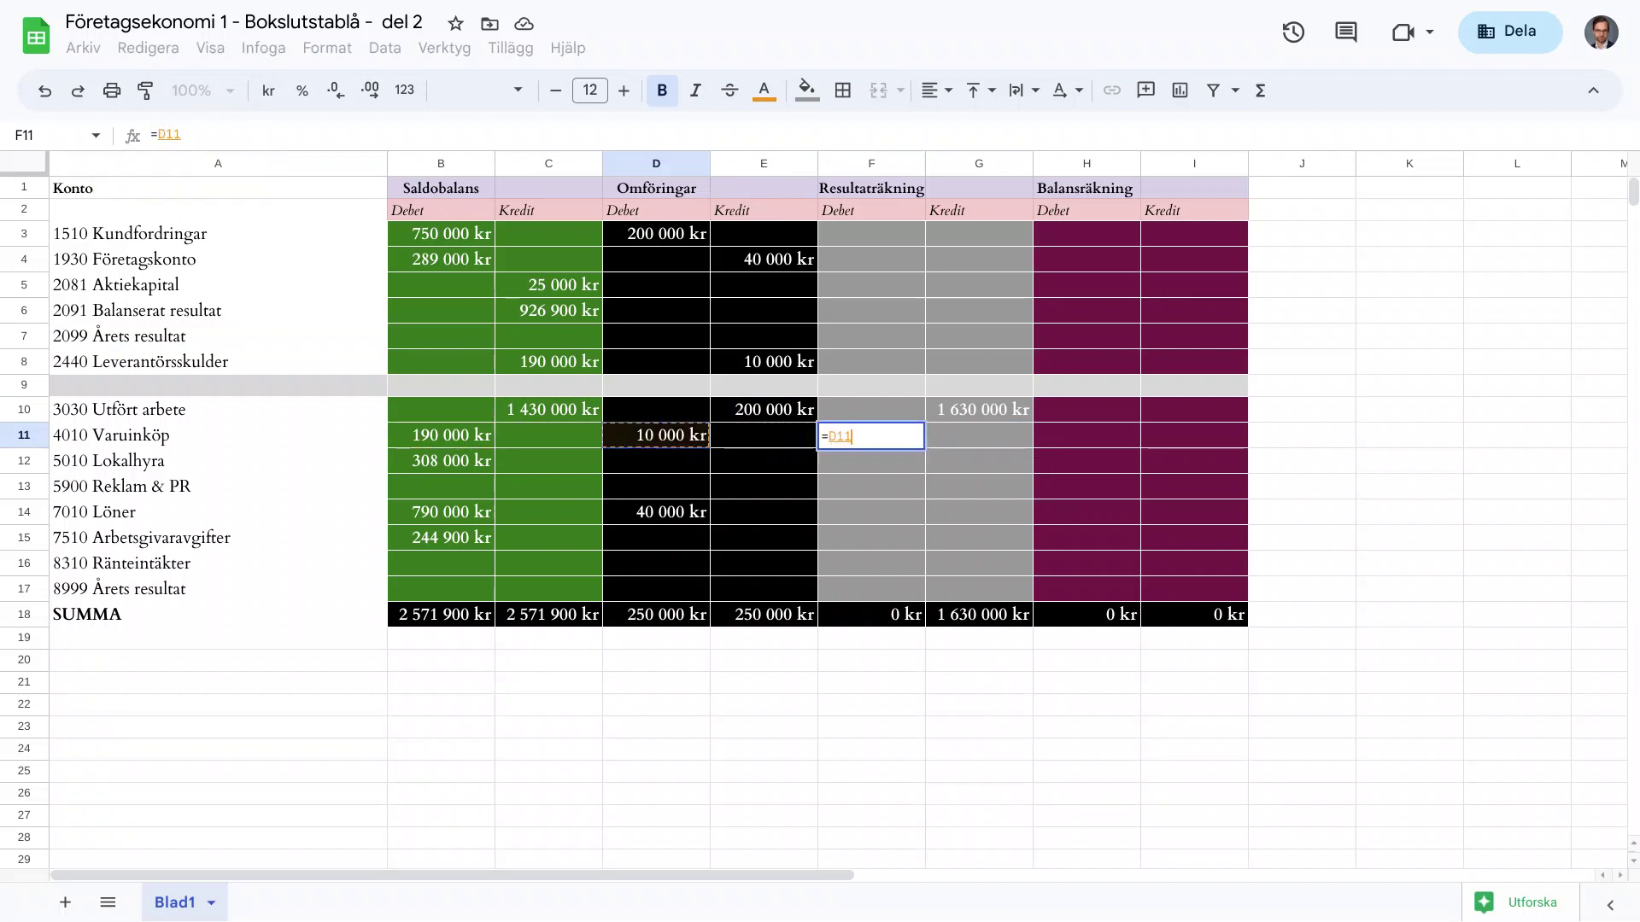
{"action": "key", "text": "Left"}
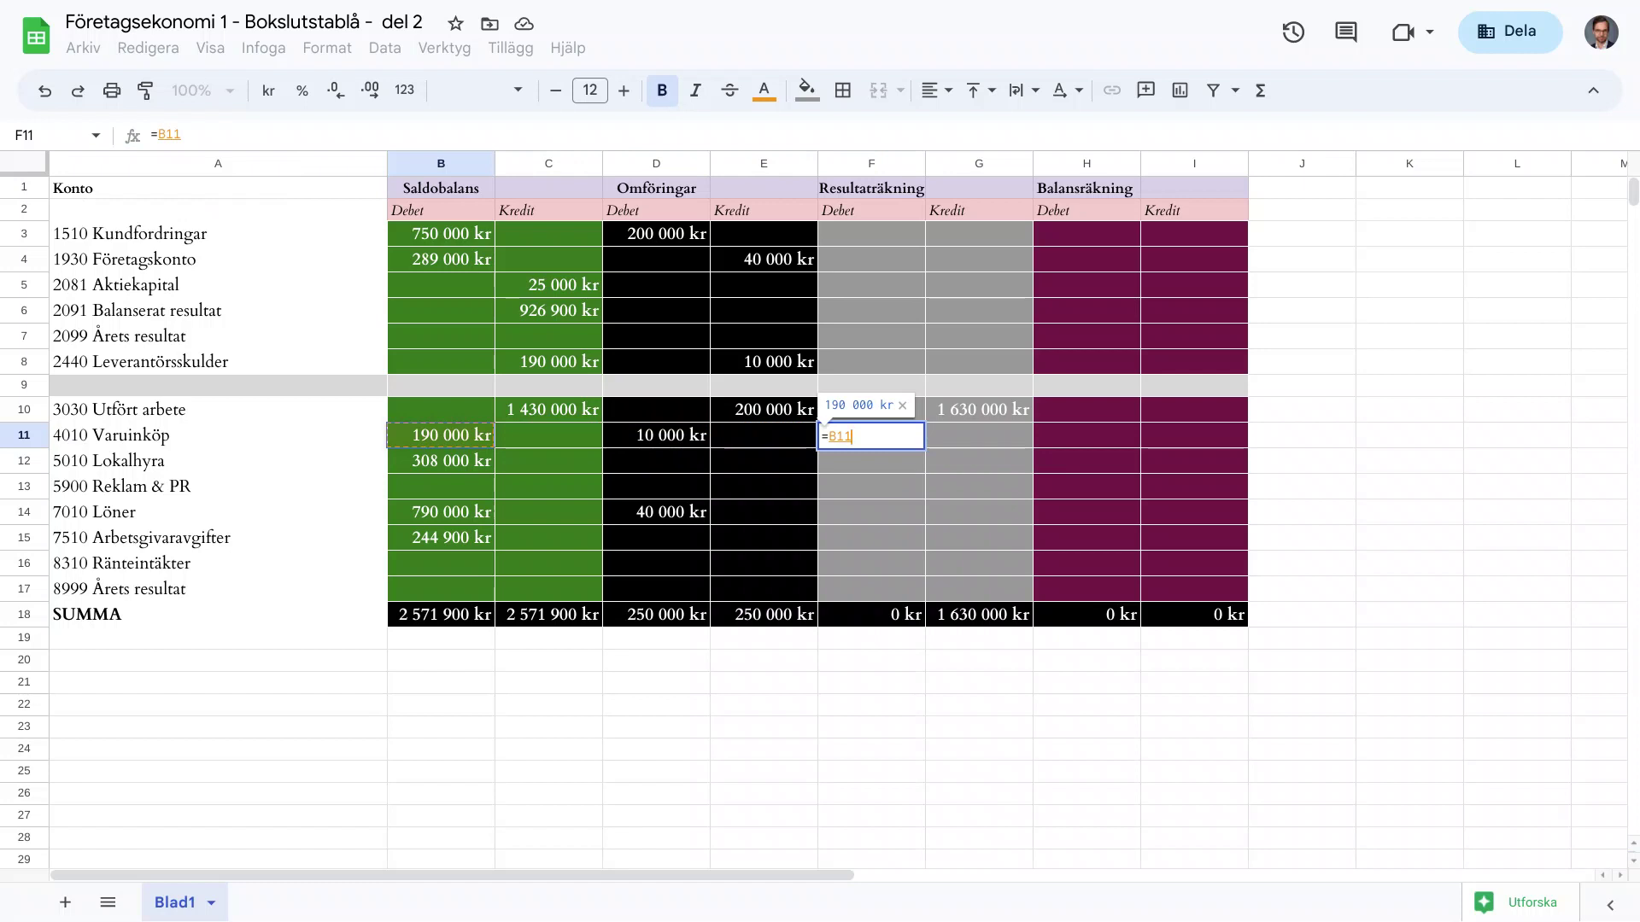
{"action": "type", "text": "+"}
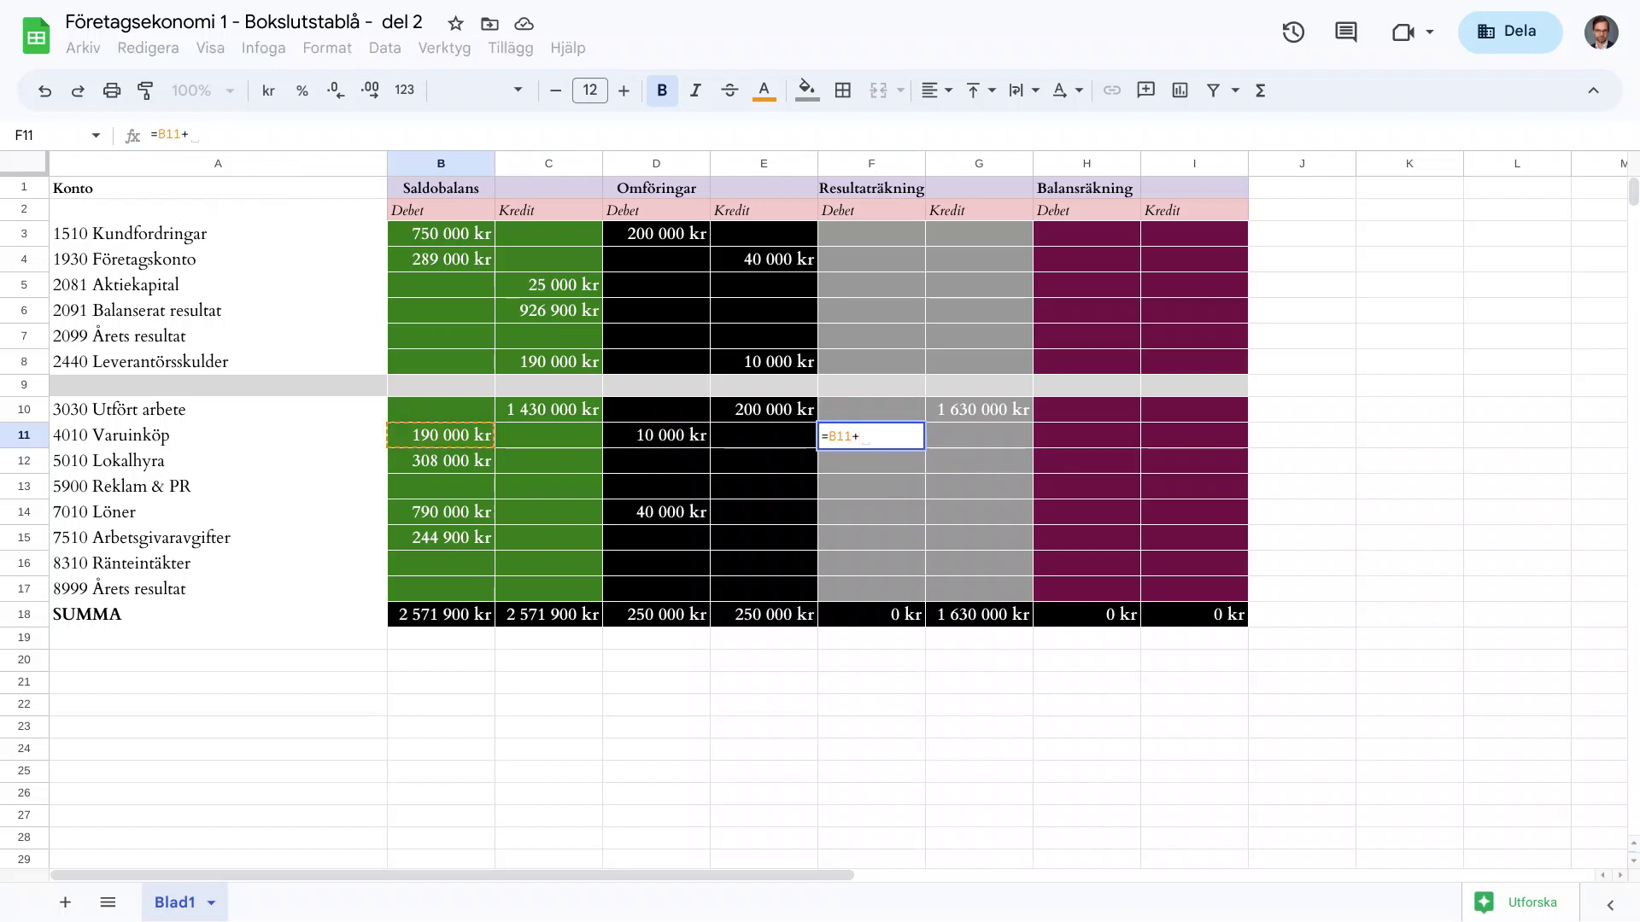
{"action": "left_click", "coordinate": [670, 437]}
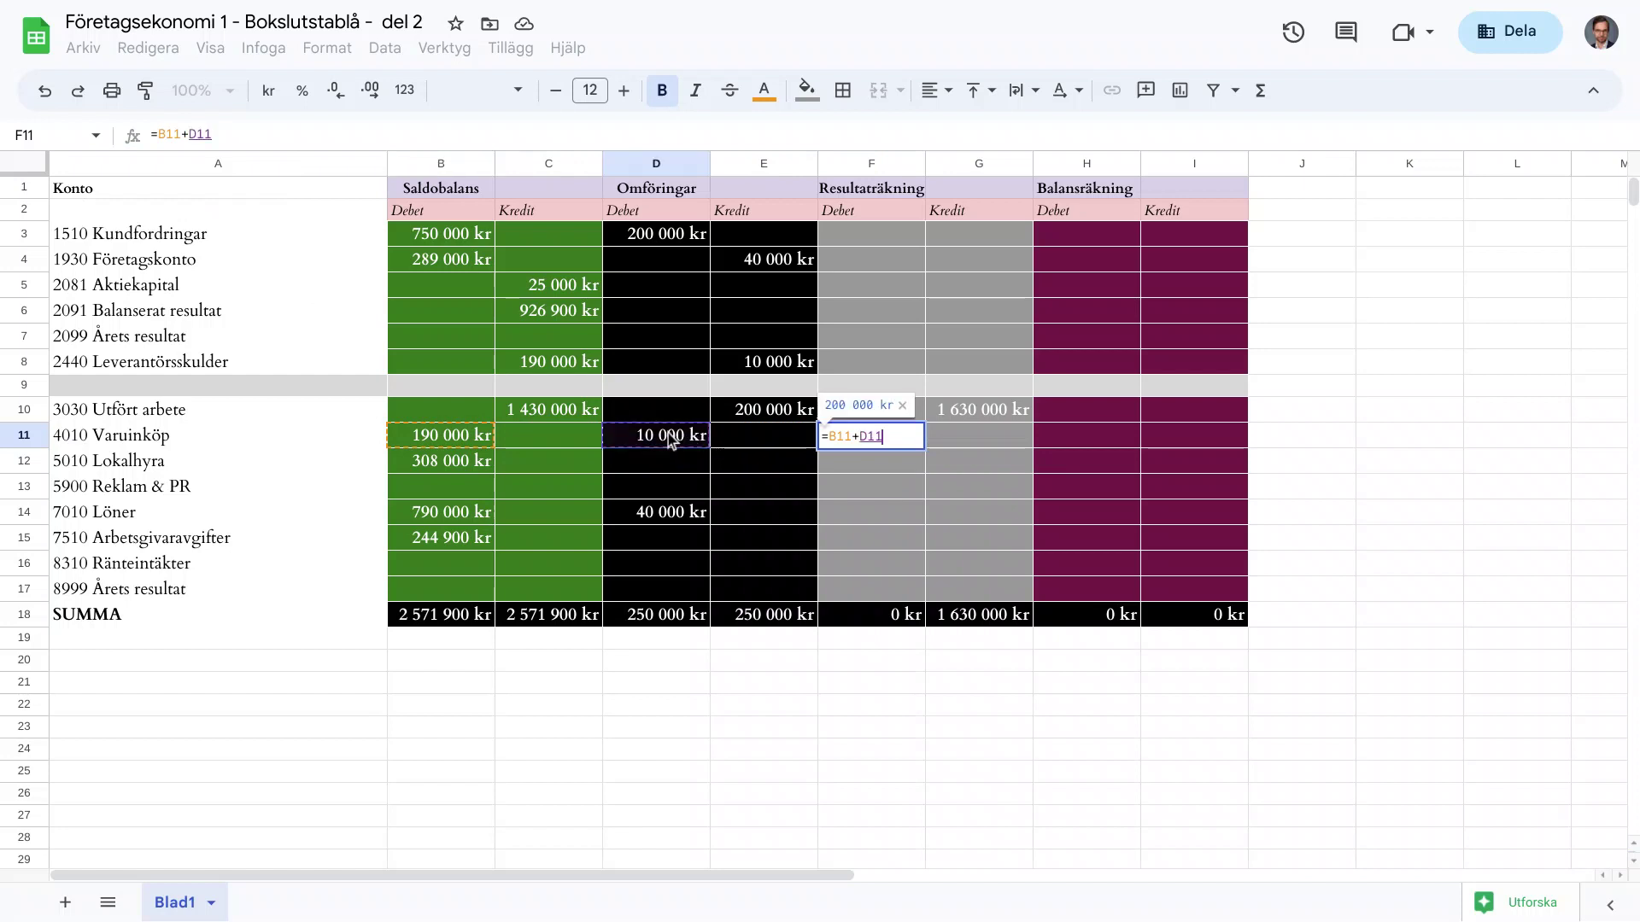
{"action": "key", "text": "Return"}
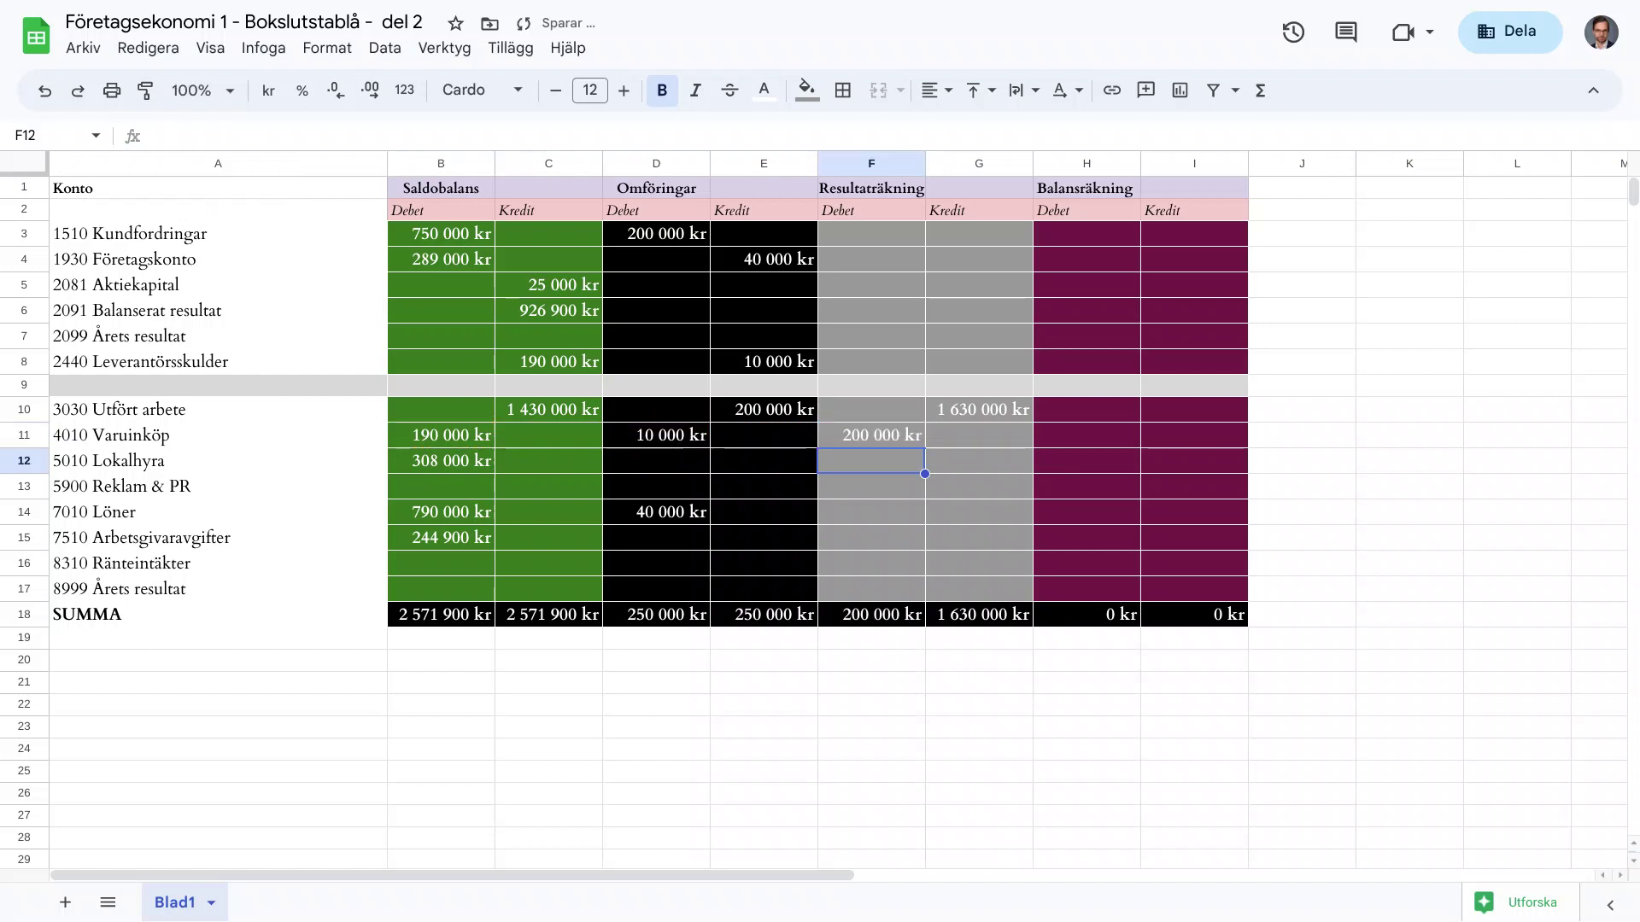
Carry the Saldobalans debit for 5010 Lokalhyra over to Resultaträkning in cell F12 with the formula =B12
{"action": "type", "text": "="}
{"action": "key", "text": "Left"}
{"action": "key", "text": "Left"}
{"action": "key", "text": "Left"}
{"action": "key", "text": "Left"}
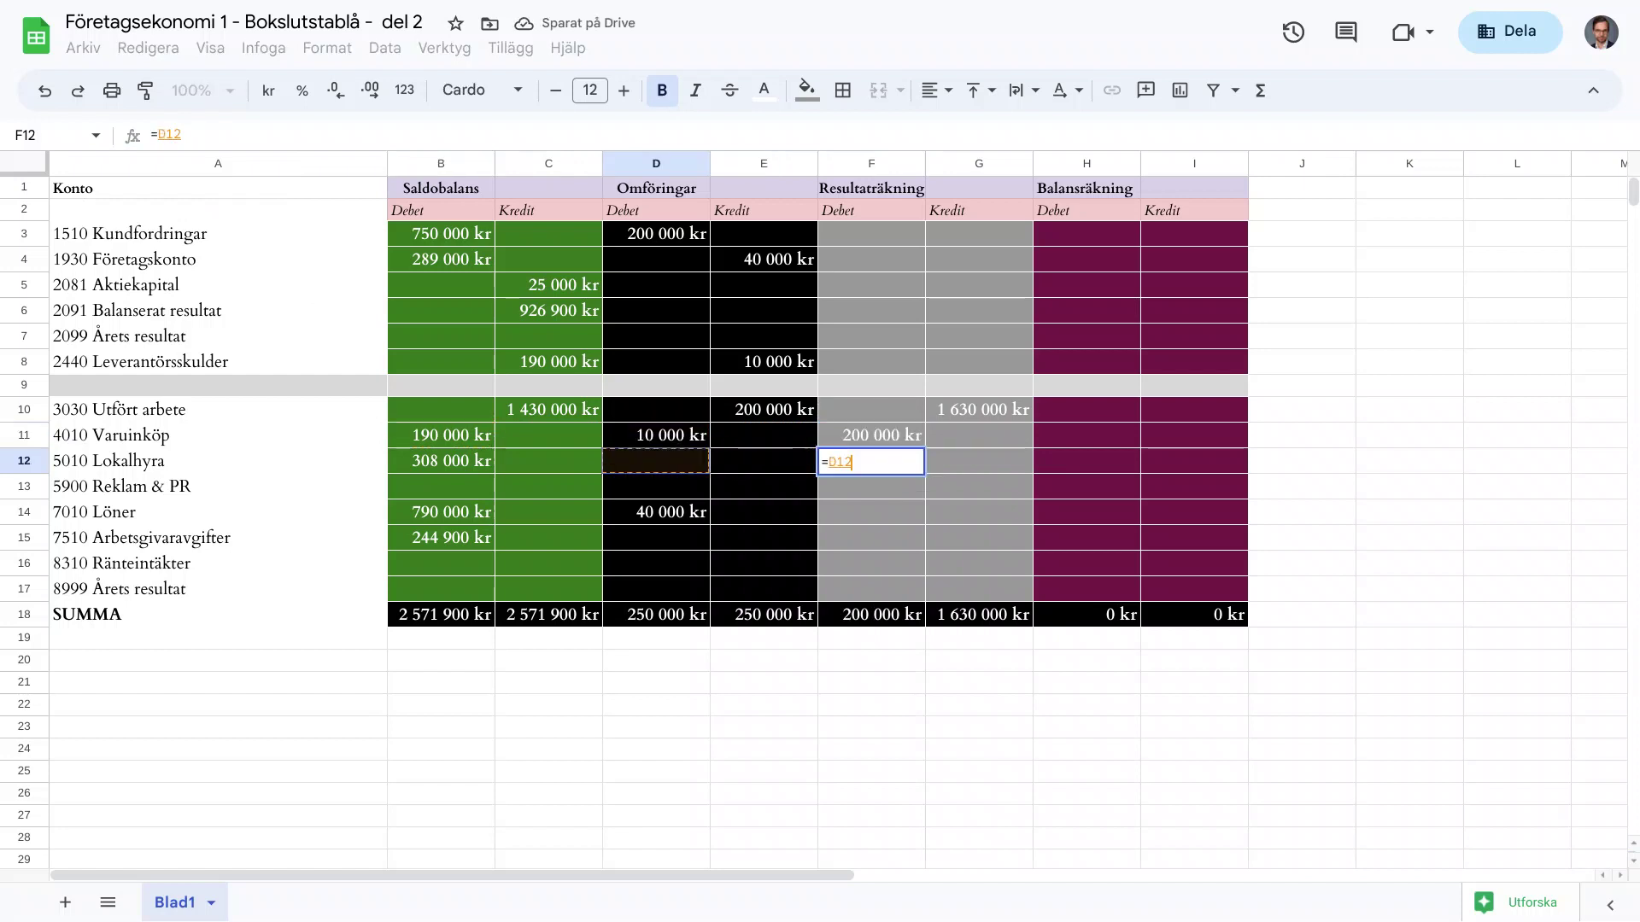
{"action": "key", "text": "Return"}
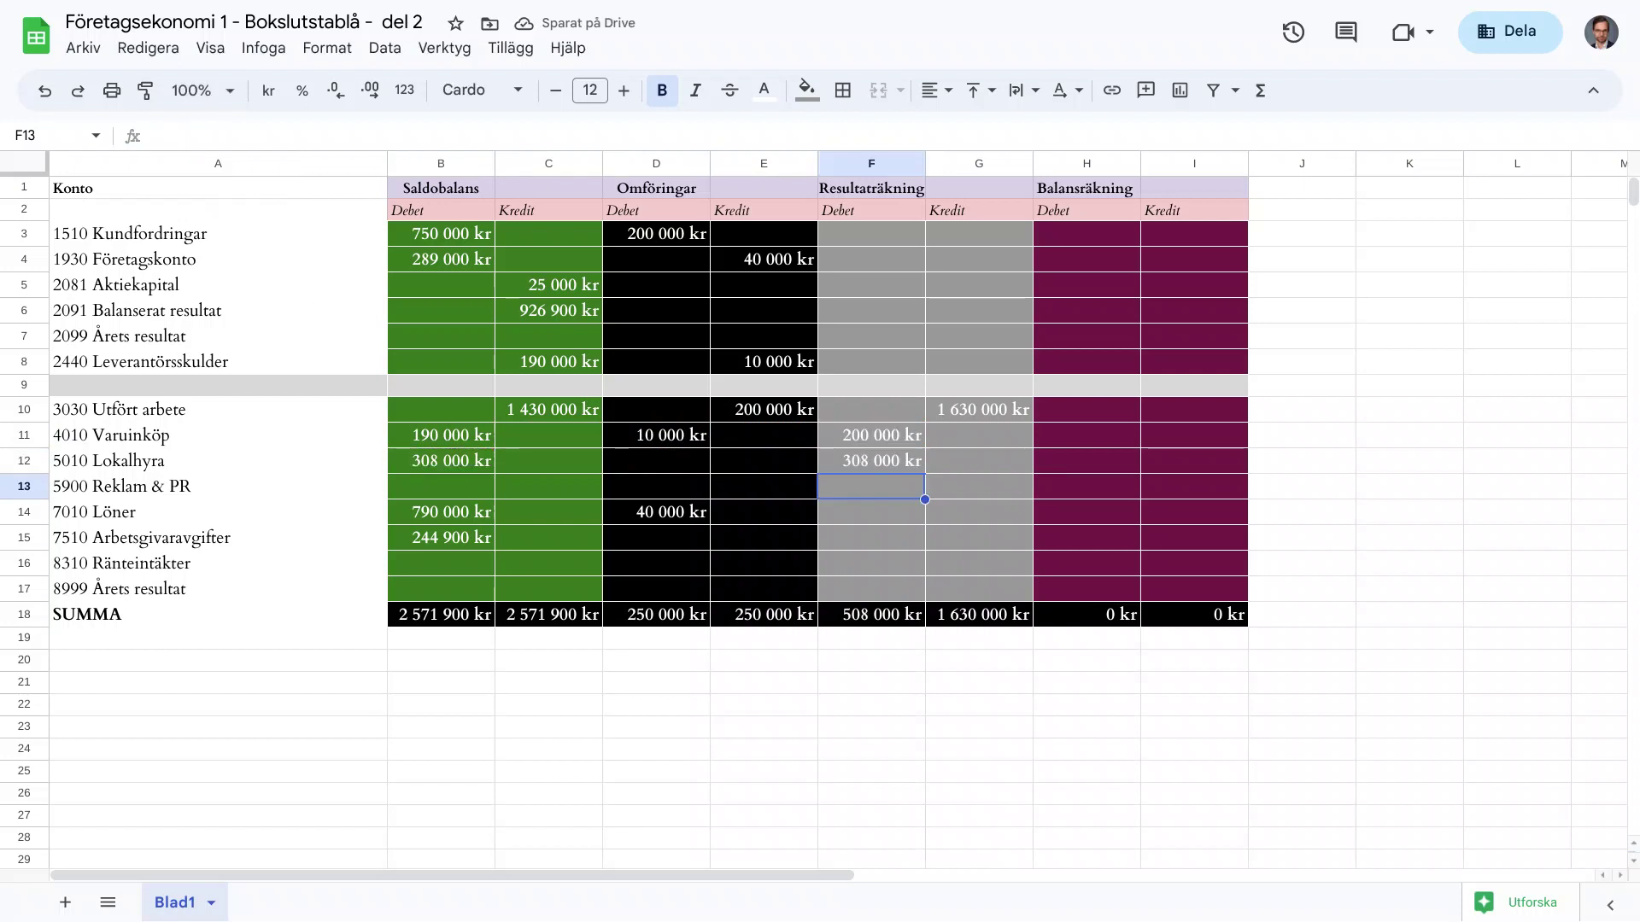
Carry the Saldobalans debit for 5900 Reklam & PR over to Resultaträkning in cell F13 with the formula =B13
{"action": "type", "text": "="}
{"action": "key", "text": "Left"}
{"action": "key", "text": "Left"}
{"action": "key", "text": "Left"}
{"action": "key", "text": "Left"}
{"action": "key", "text": "Return"}
Calculate the Resultaträkning debit for 7010 Löner in cell F14 with the formula =B14+D14
{"action": "type", "text": "="}
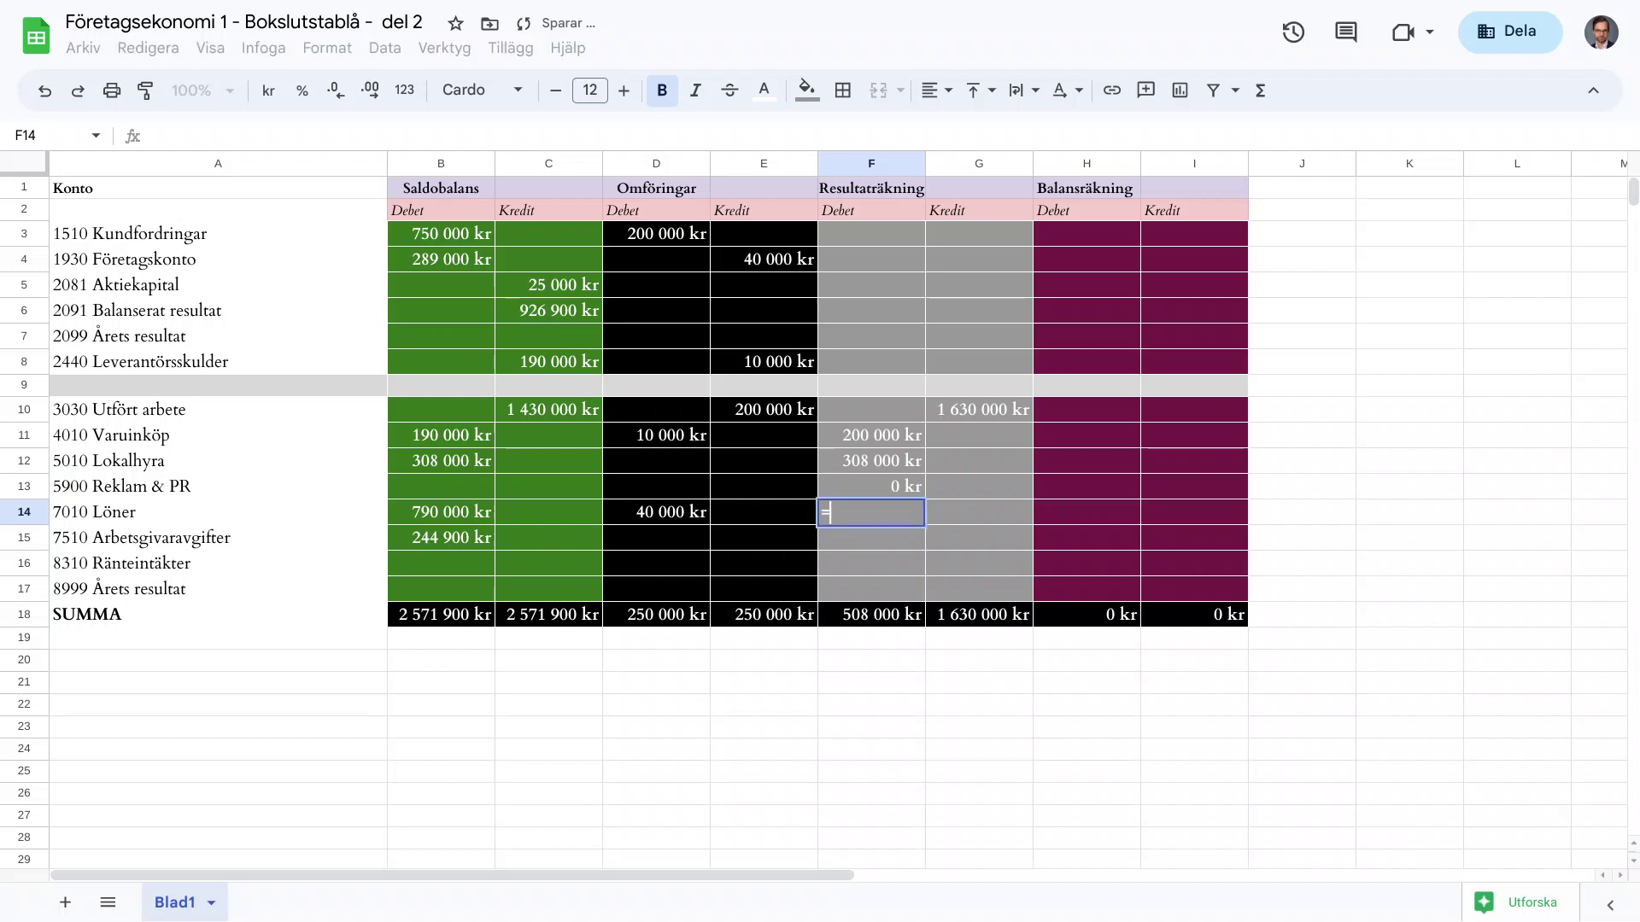
{"action": "key", "text": "Left"}
{"action": "key", "text": "Left"}
{"action": "key", "text": "Left"}
{"action": "key", "text": "Left"}
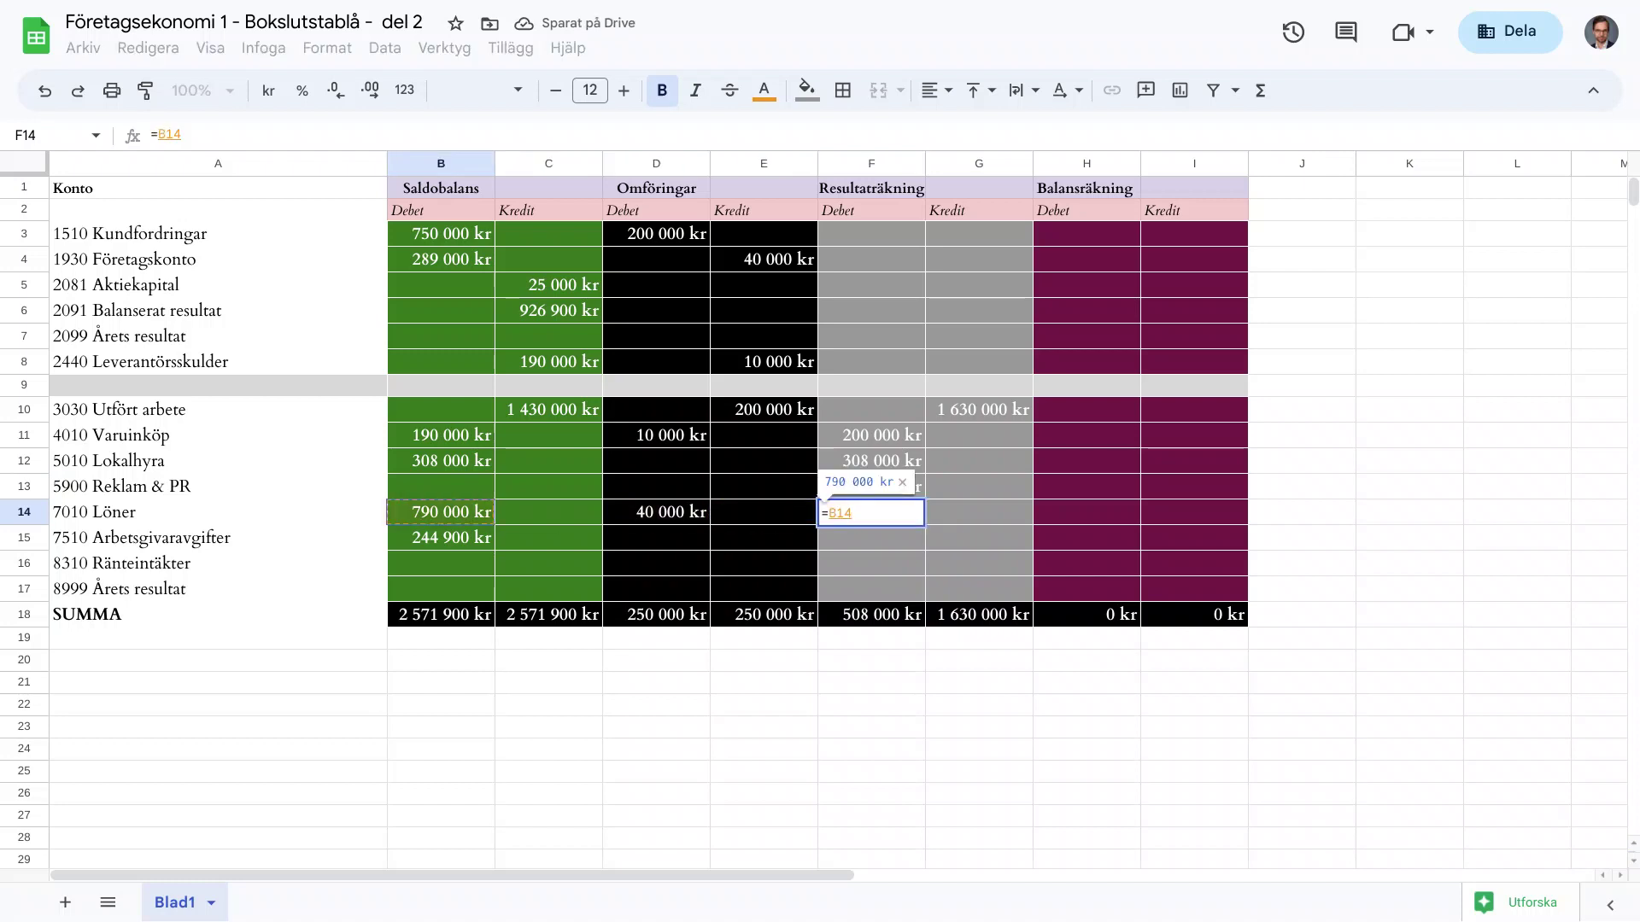
{"action": "type", "text": "+"}
{"action": "key", "text": "Left"}
{"action": "key", "text": "Left"}
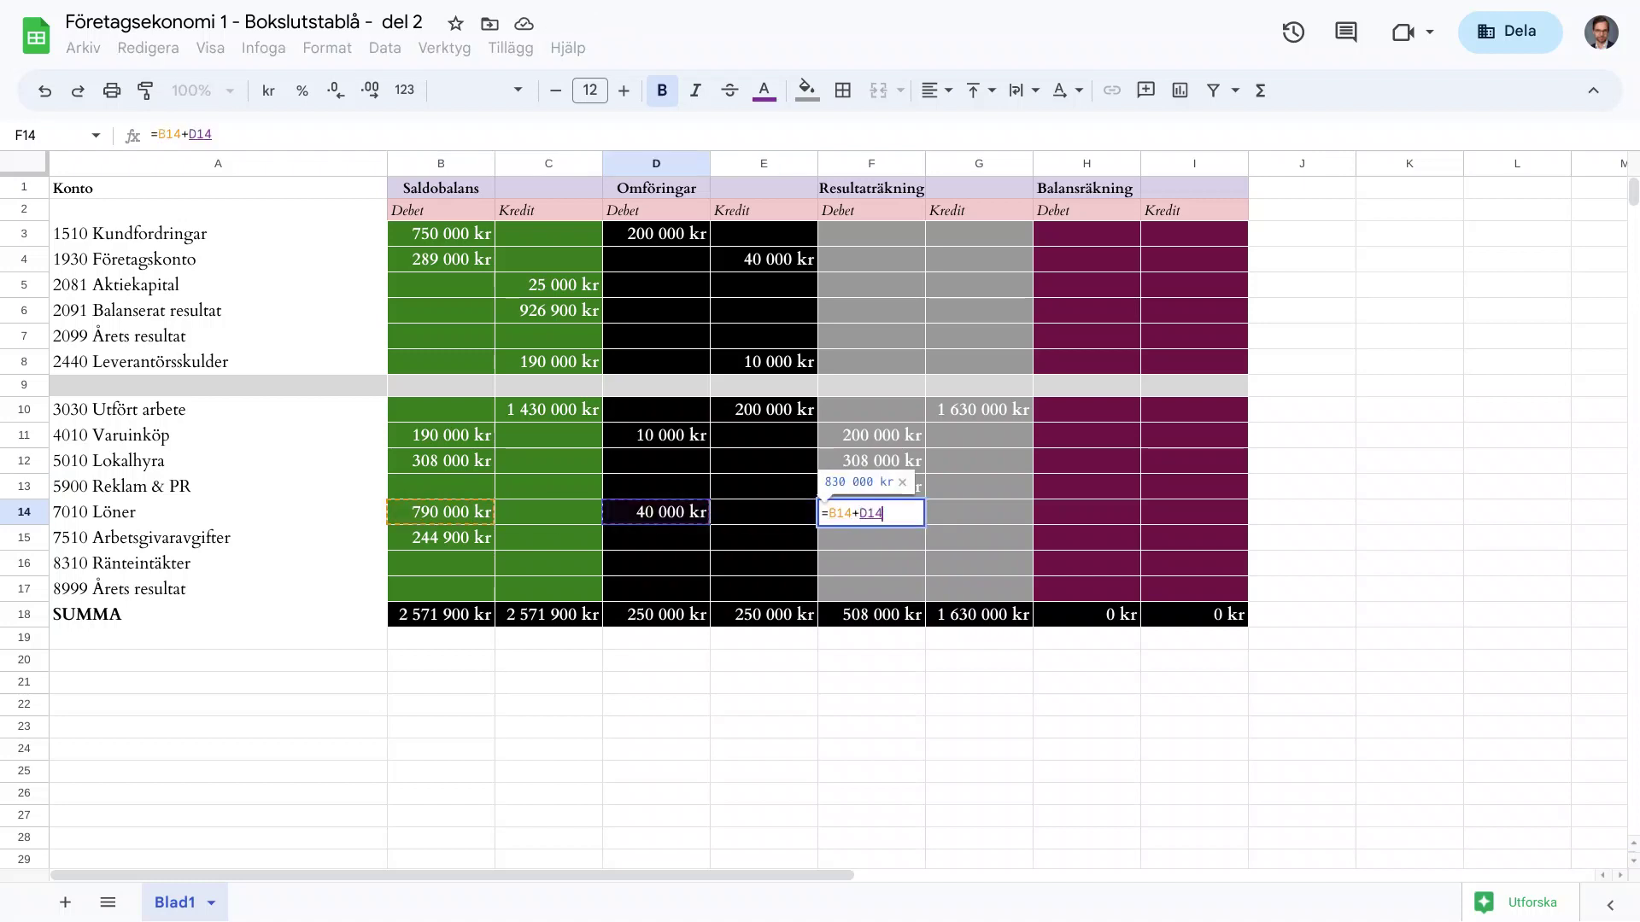
{"action": "key", "text": "Return"}
{"action": "key", "text": "Up"}
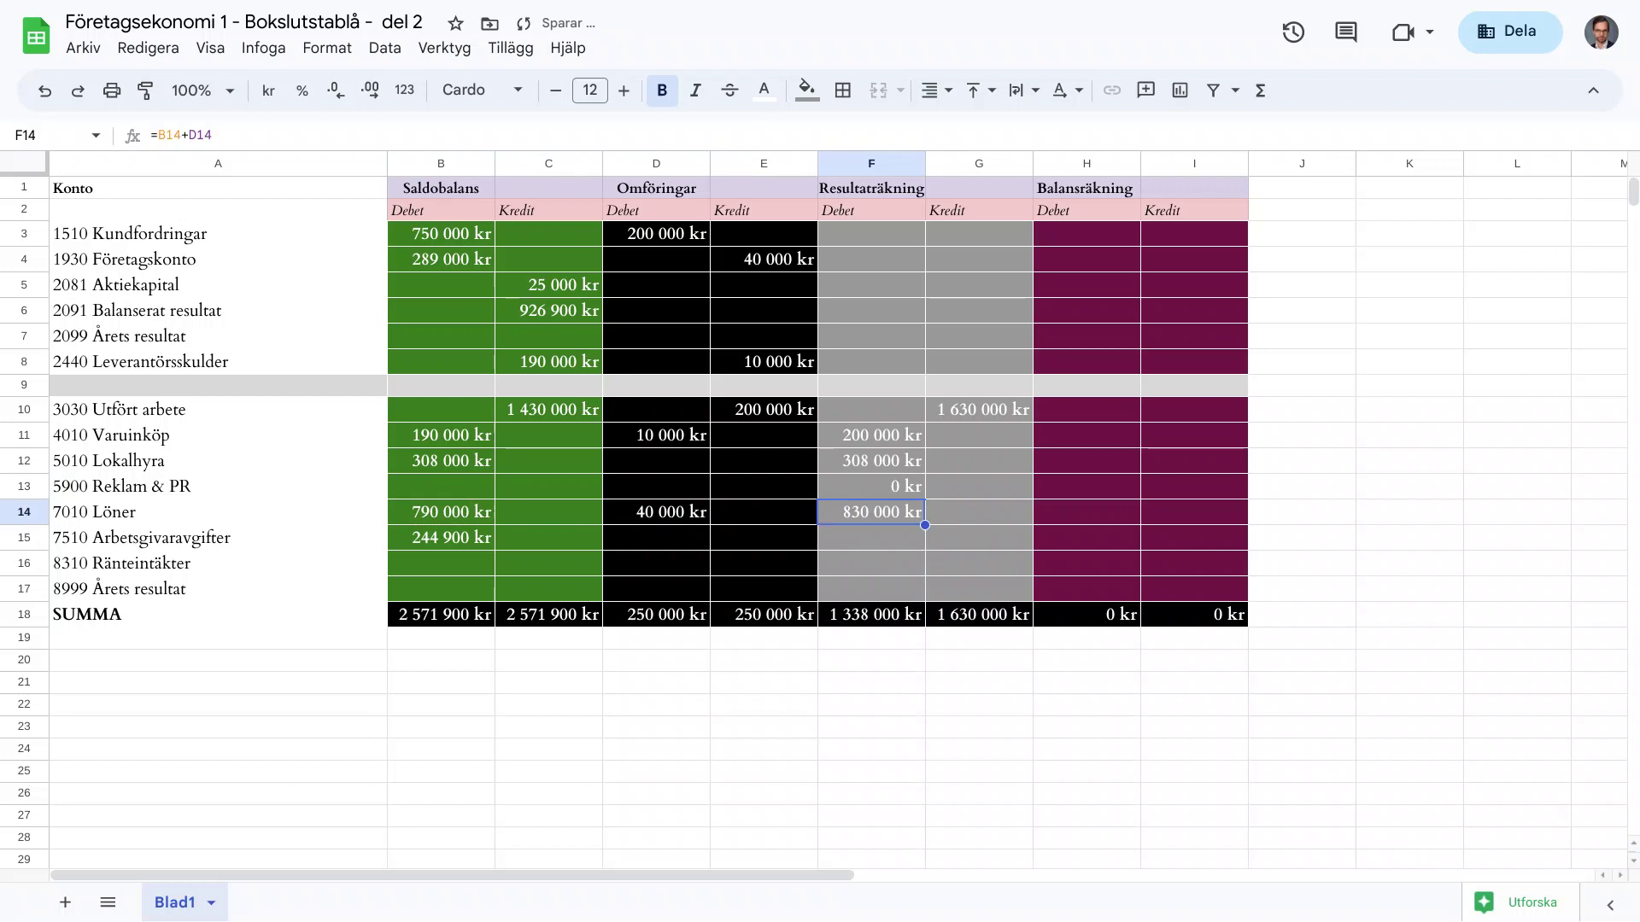
Carry the Saldobalans debit for 7510 Arbetsgivaravgifter over to Resultaträkning in cell F15 with the formula =B15
{"action": "key", "text": "Down"}
{"action": "type", "text": "="}
{"action": "key", "text": "Left"}
{"action": "key", "text": "Left"}
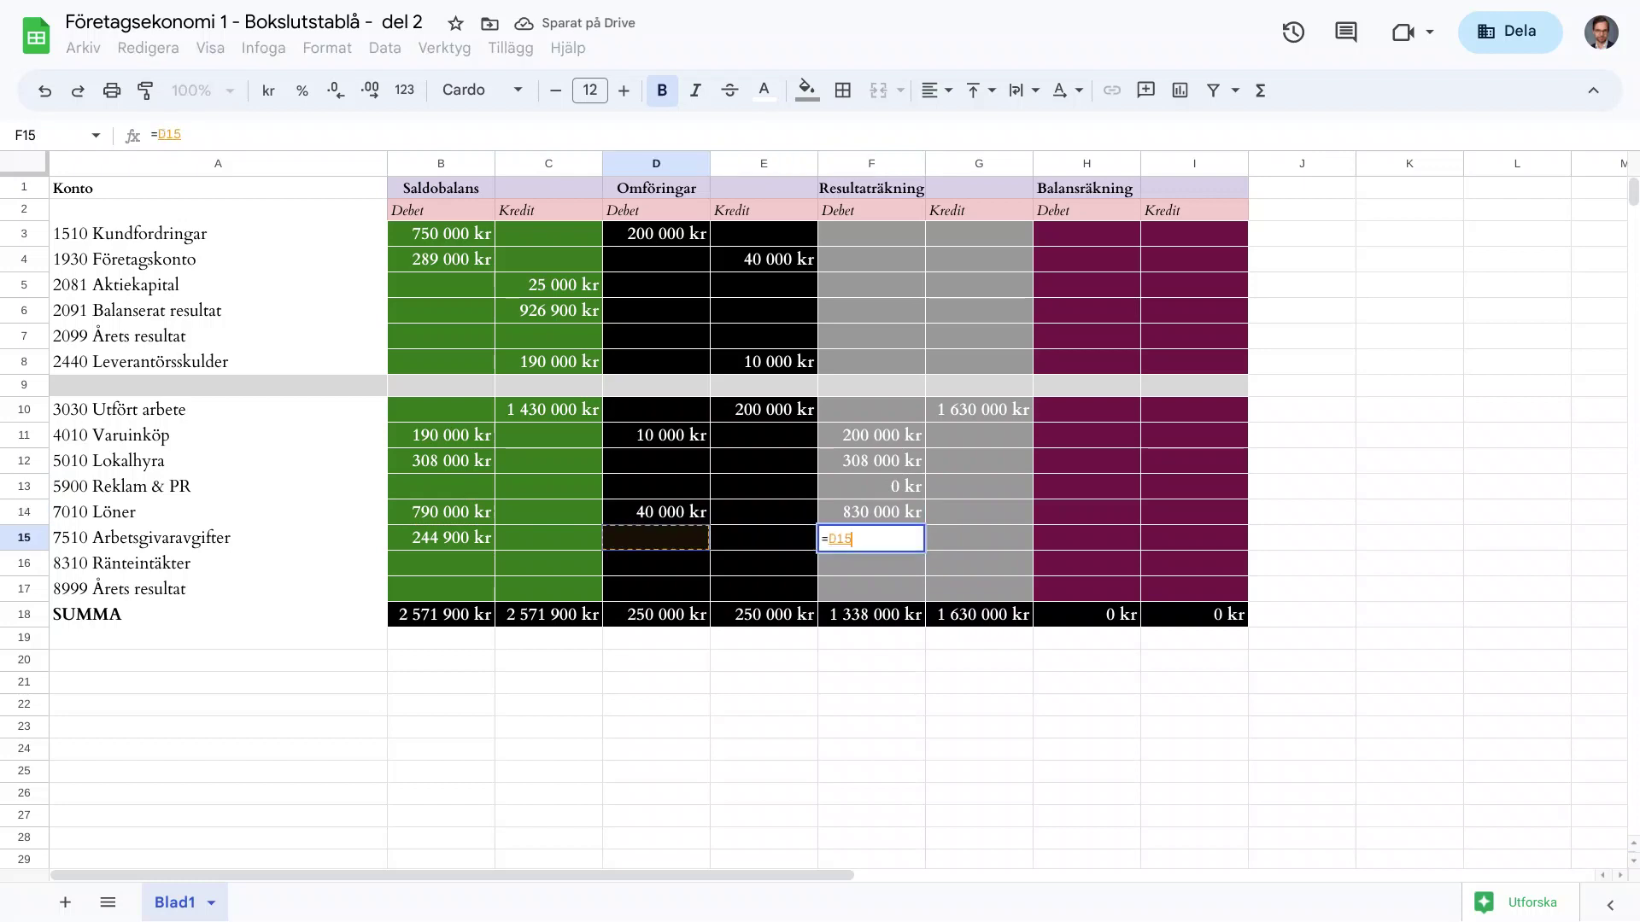
{"action": "key", "text": "Left"}
{"action": "key", "text": "Left"}
{"action": "key", "text": "Return"}
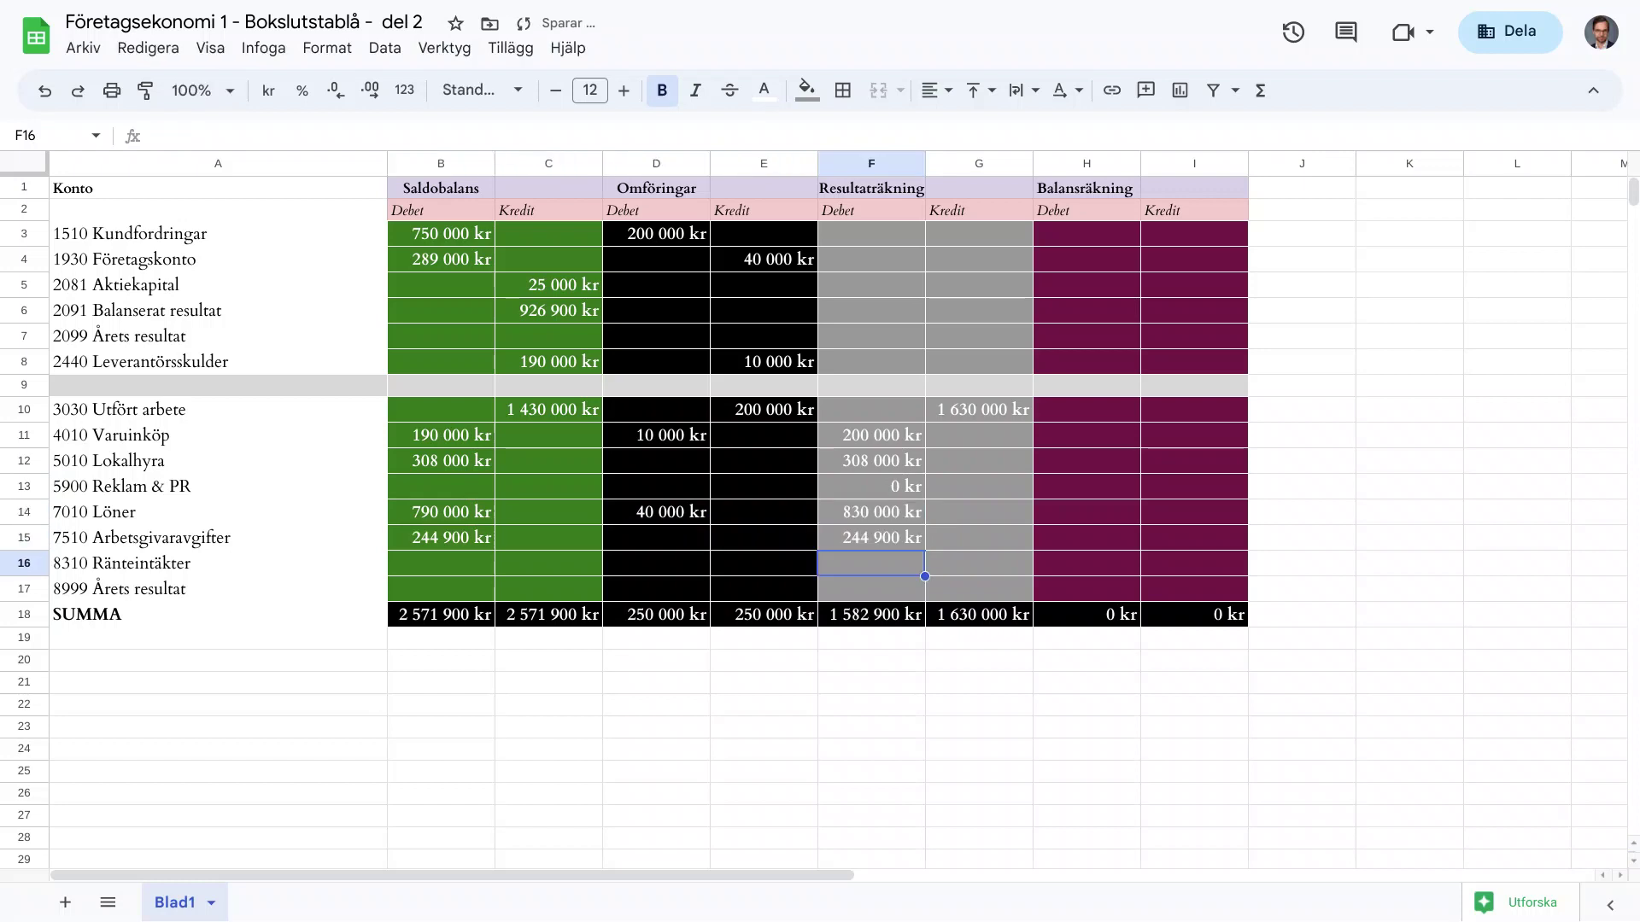
Compare the two Resultaträkning totals in the SUMMA row and work out 1630000 − 1582900 in the calculator app
{"action": "key", "text": "Down"}
{"action": "key", "text": "Down"}
{"action": "key", "text": "Right"}
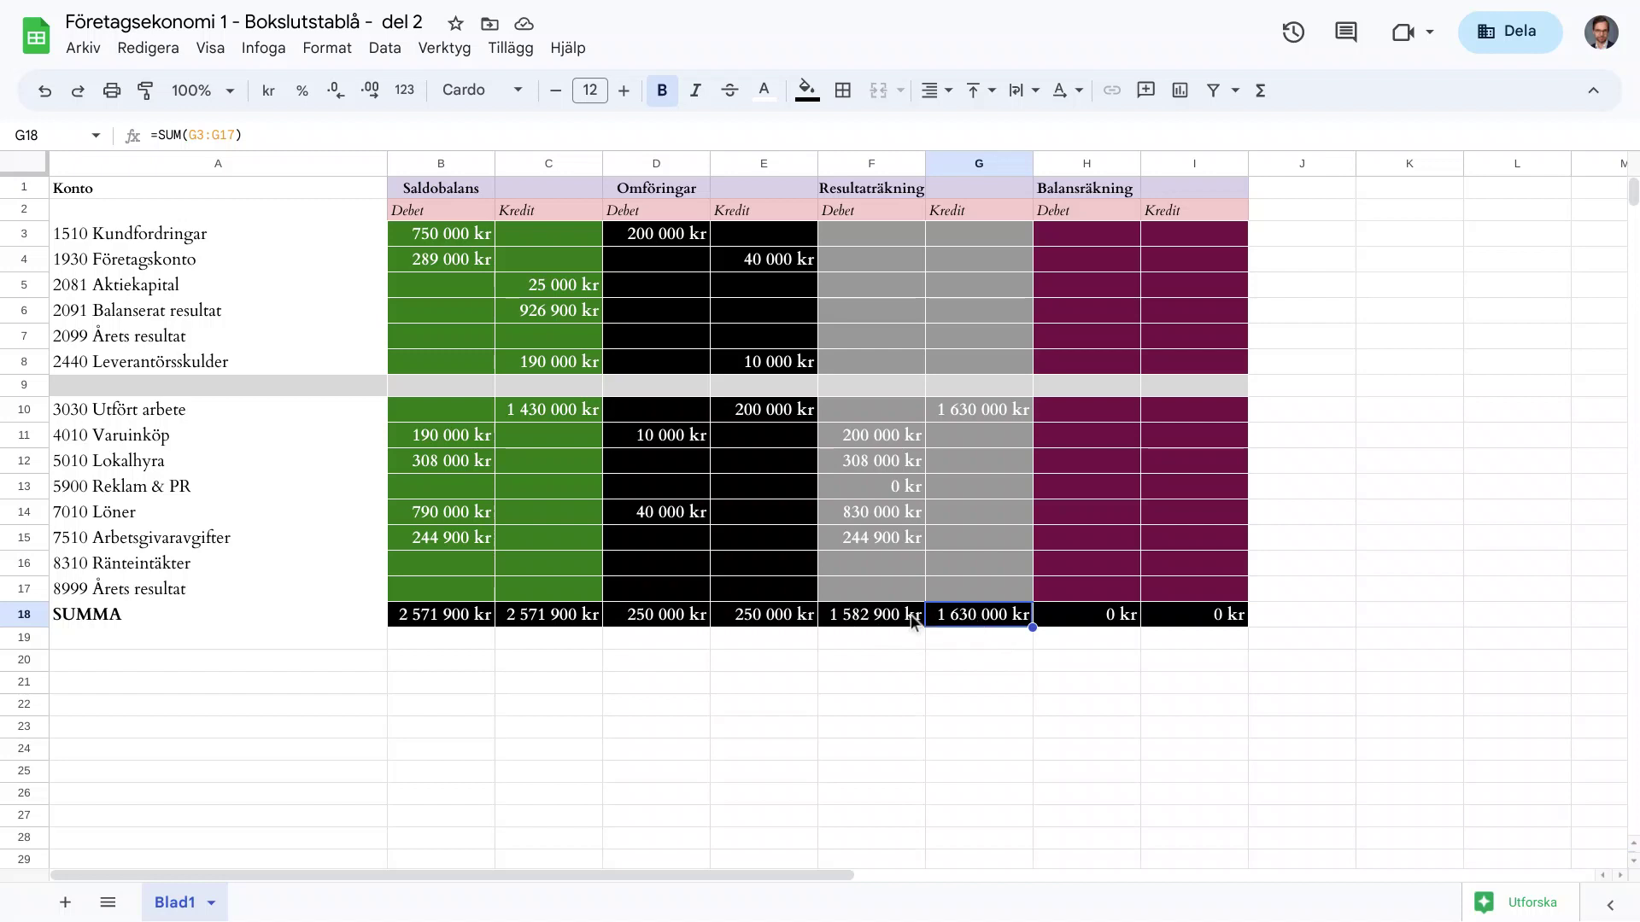
{"action": "left_click", "coordinate": [953, 646]}
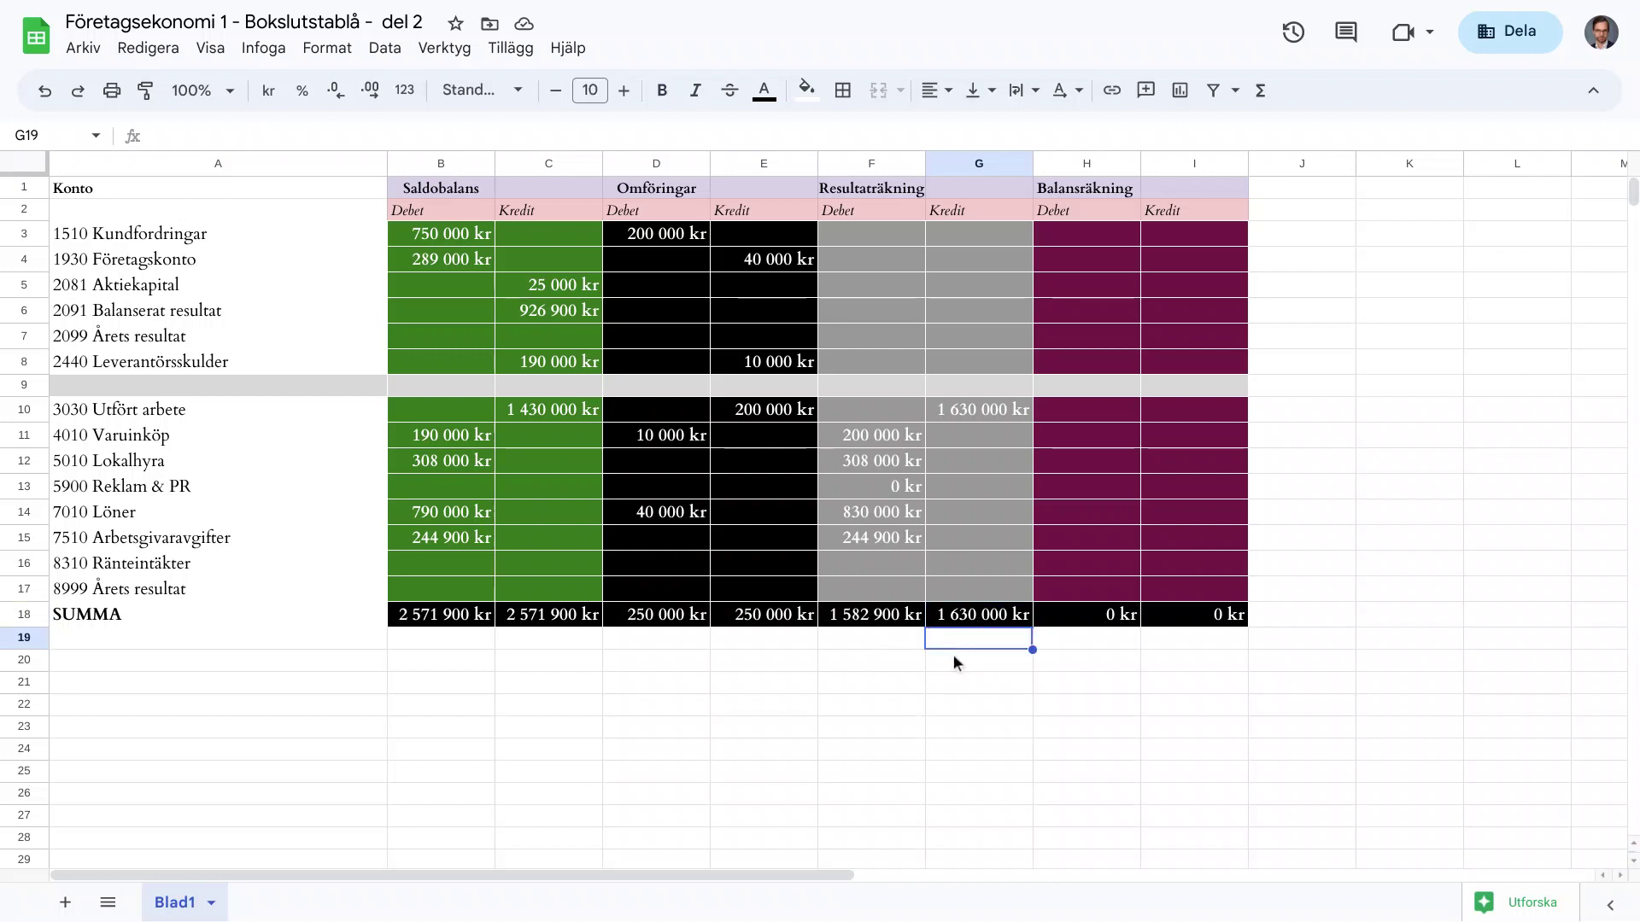
{"action": "left_click", "coordinate": [954, 656]}
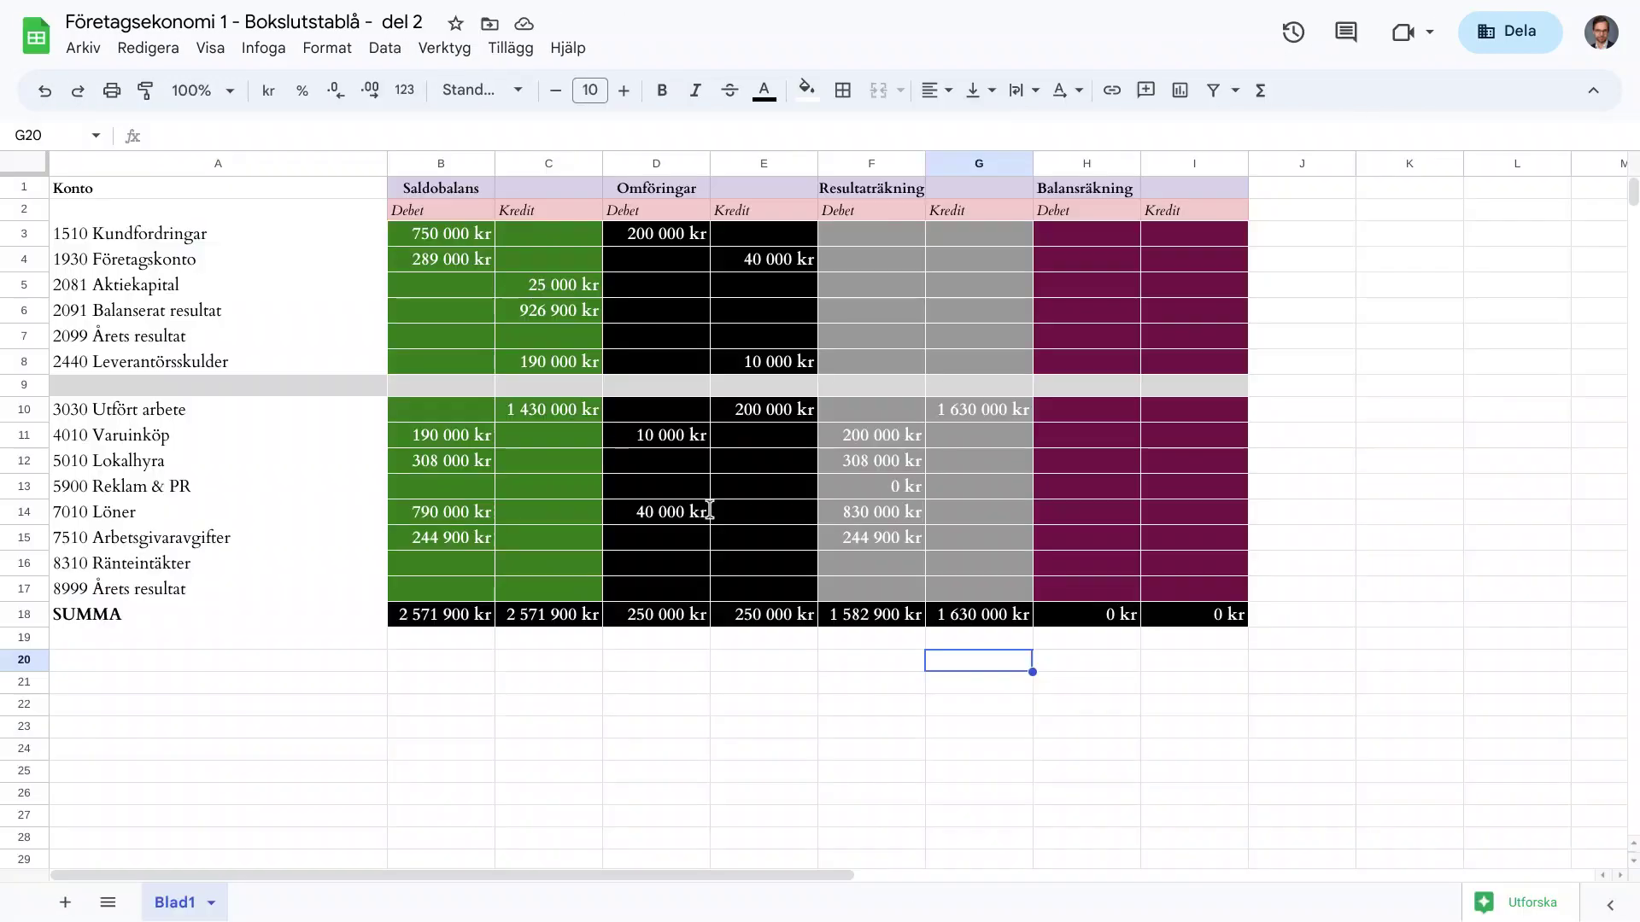
{"action": "key", "text": "alt+Tab"}
{"action": "key", "text": "Tab"}
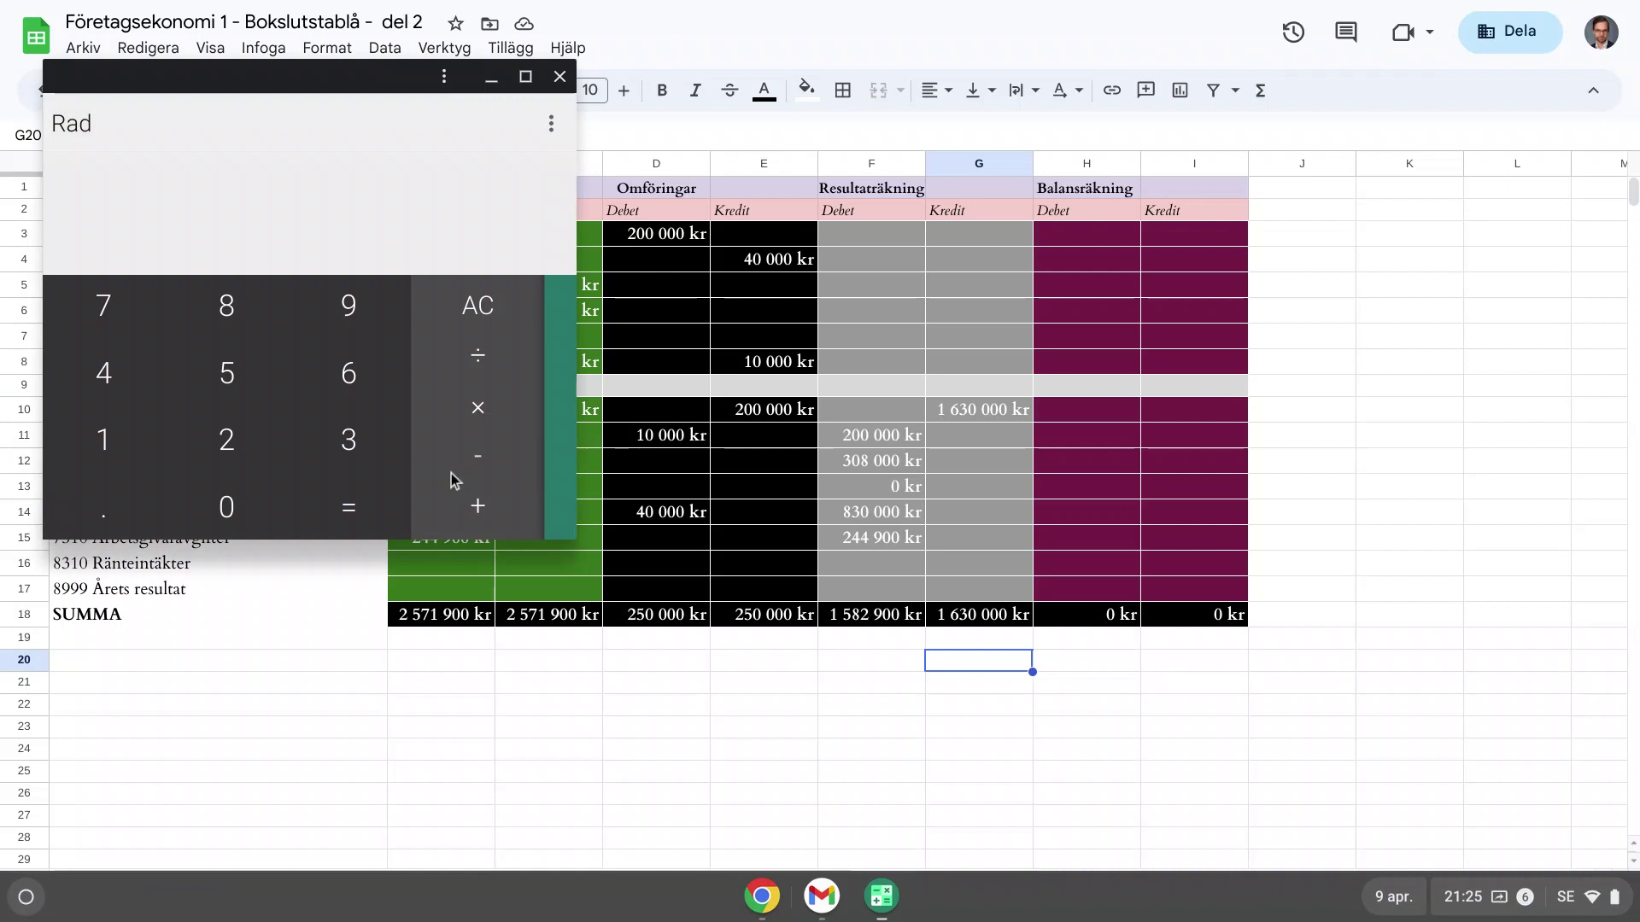
{"action": "type", "text": "1630000"}
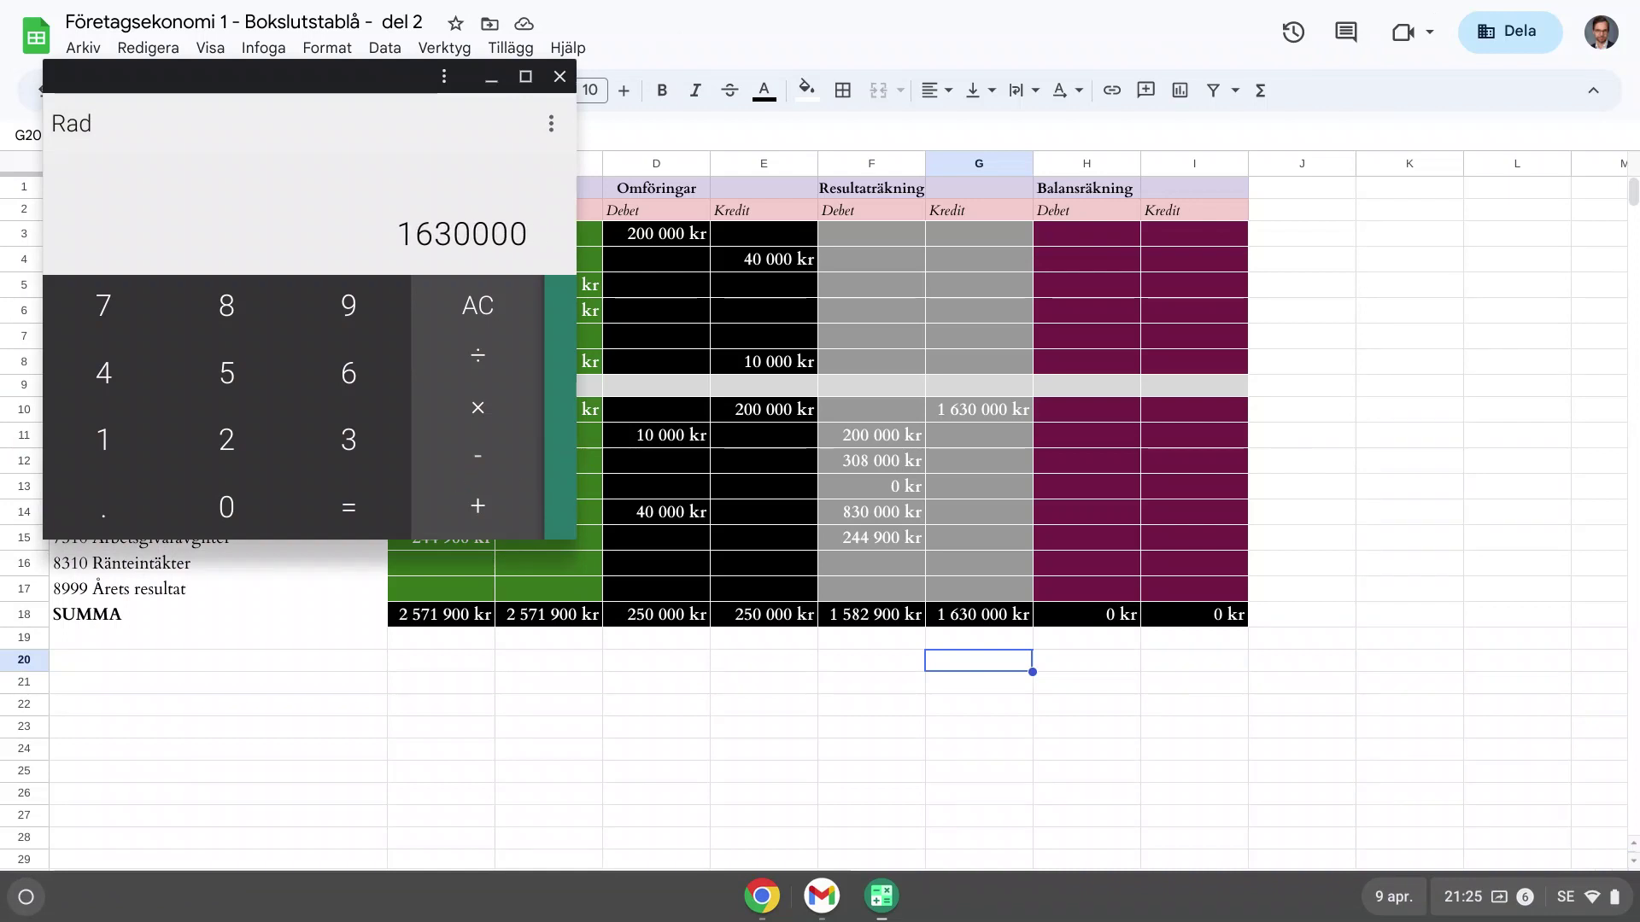
{"action": "key", "text": "minus"}
{"action": "type", "text": "1"}
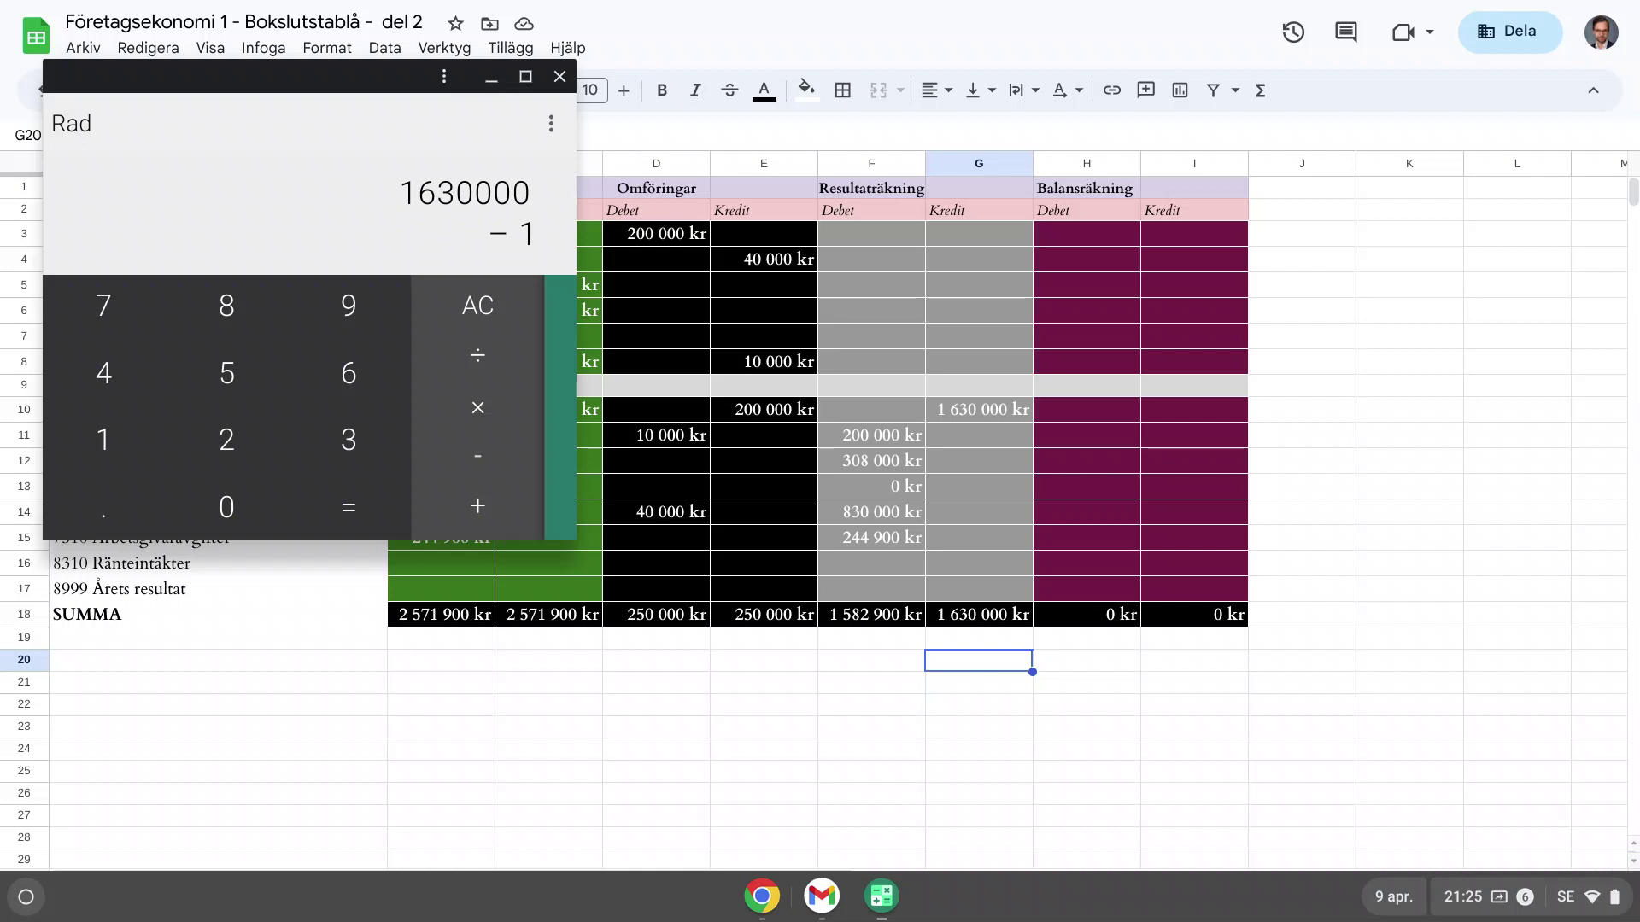
{"action": "type", "text": "582900"}
{"action": "key", "text": "Return"}
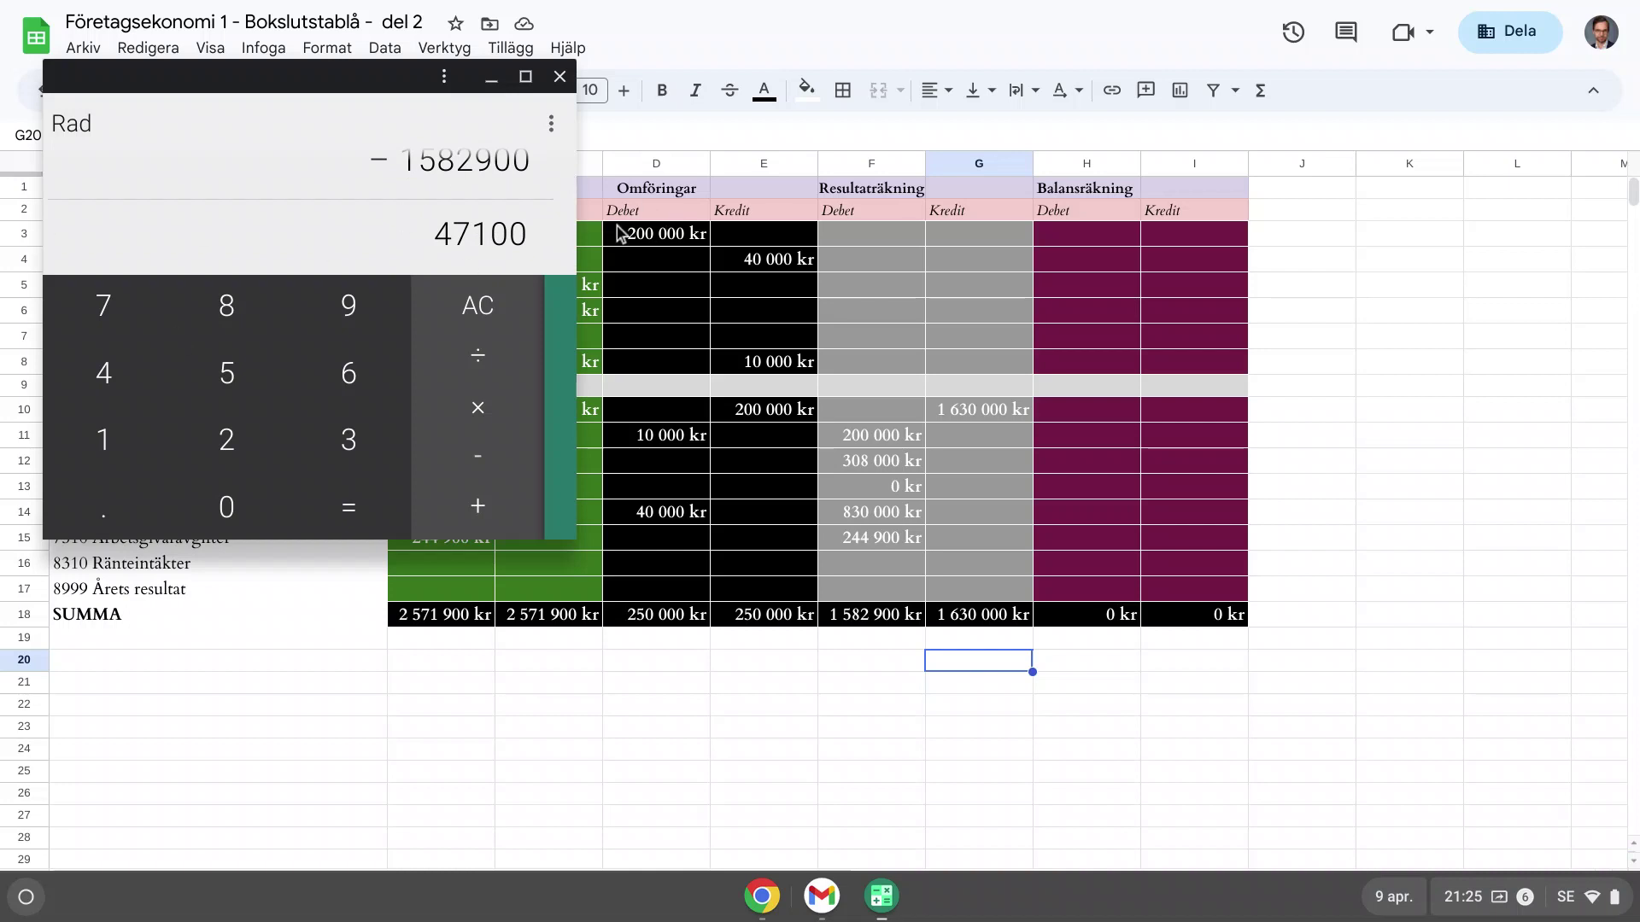
{"action": "left_click", "coordinate": [492, 79]}
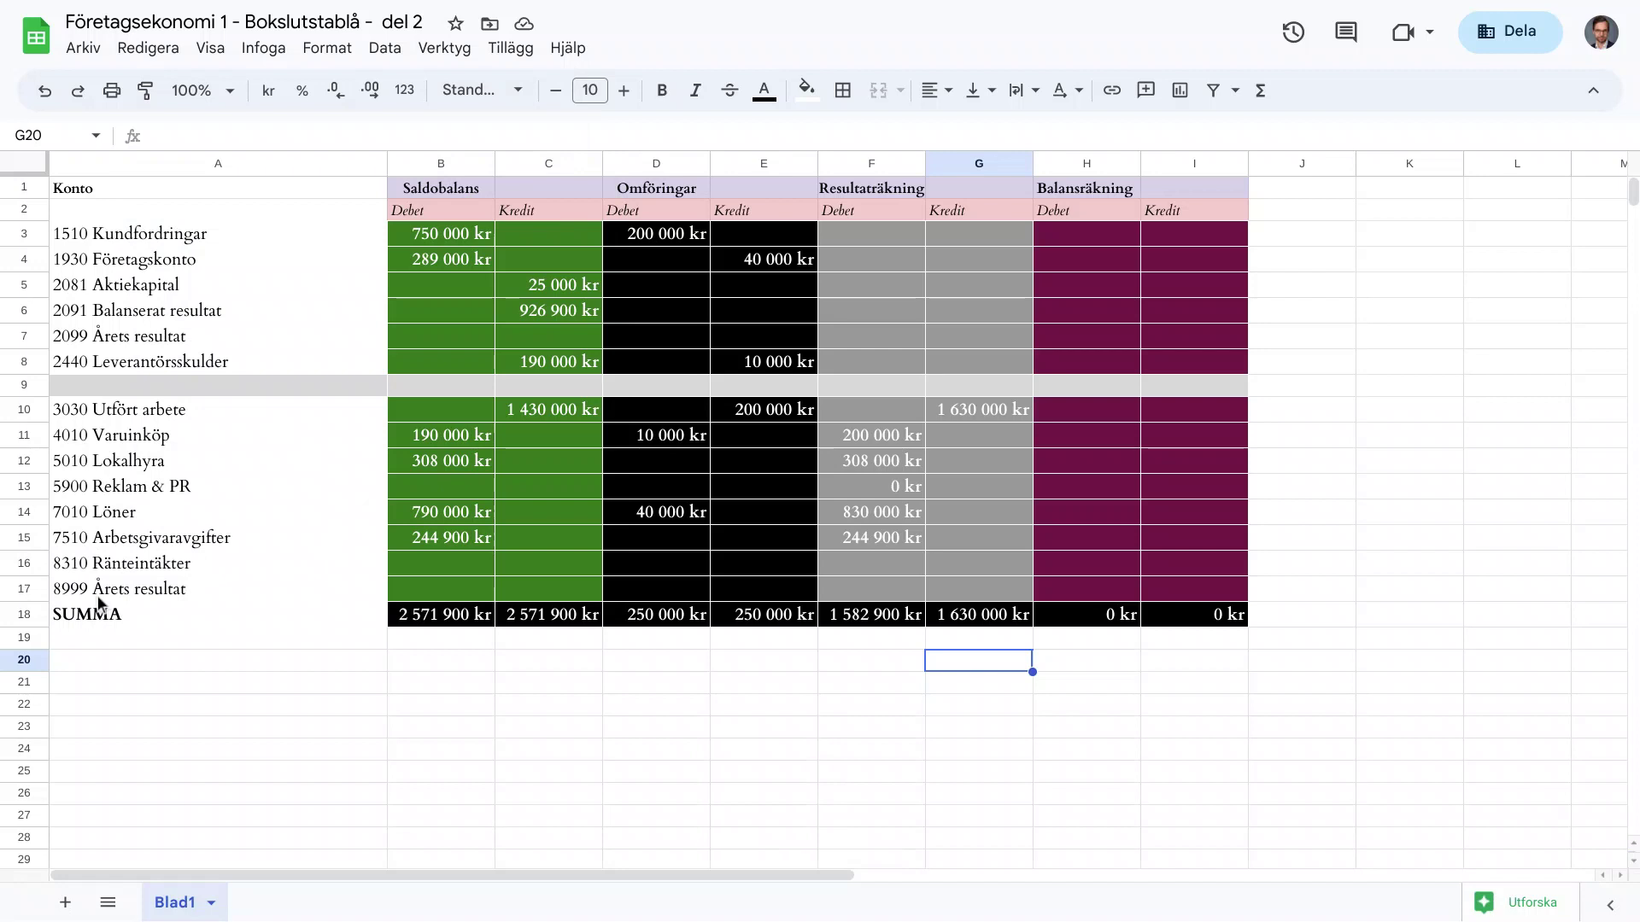
Enter the calculated difference, 47100, as the Resultaträkning debit for 8999 Årets resultat in cell F17
{"action": "left_click", "coordinate": [854, 596]}
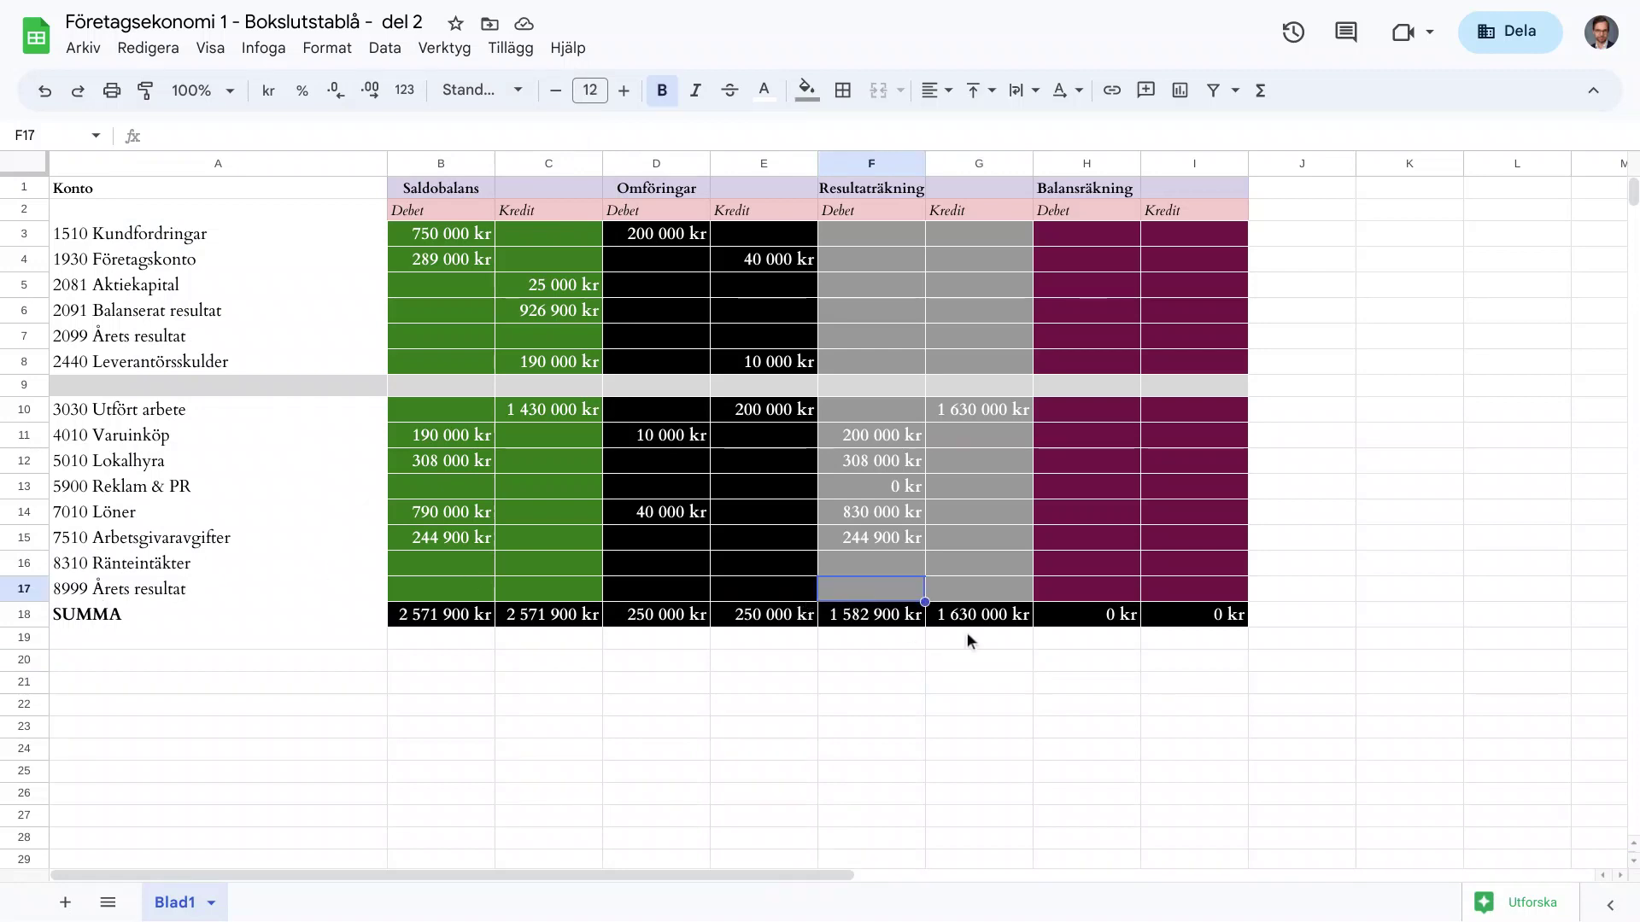
{"action": "key", "text": "alt+Tab"}
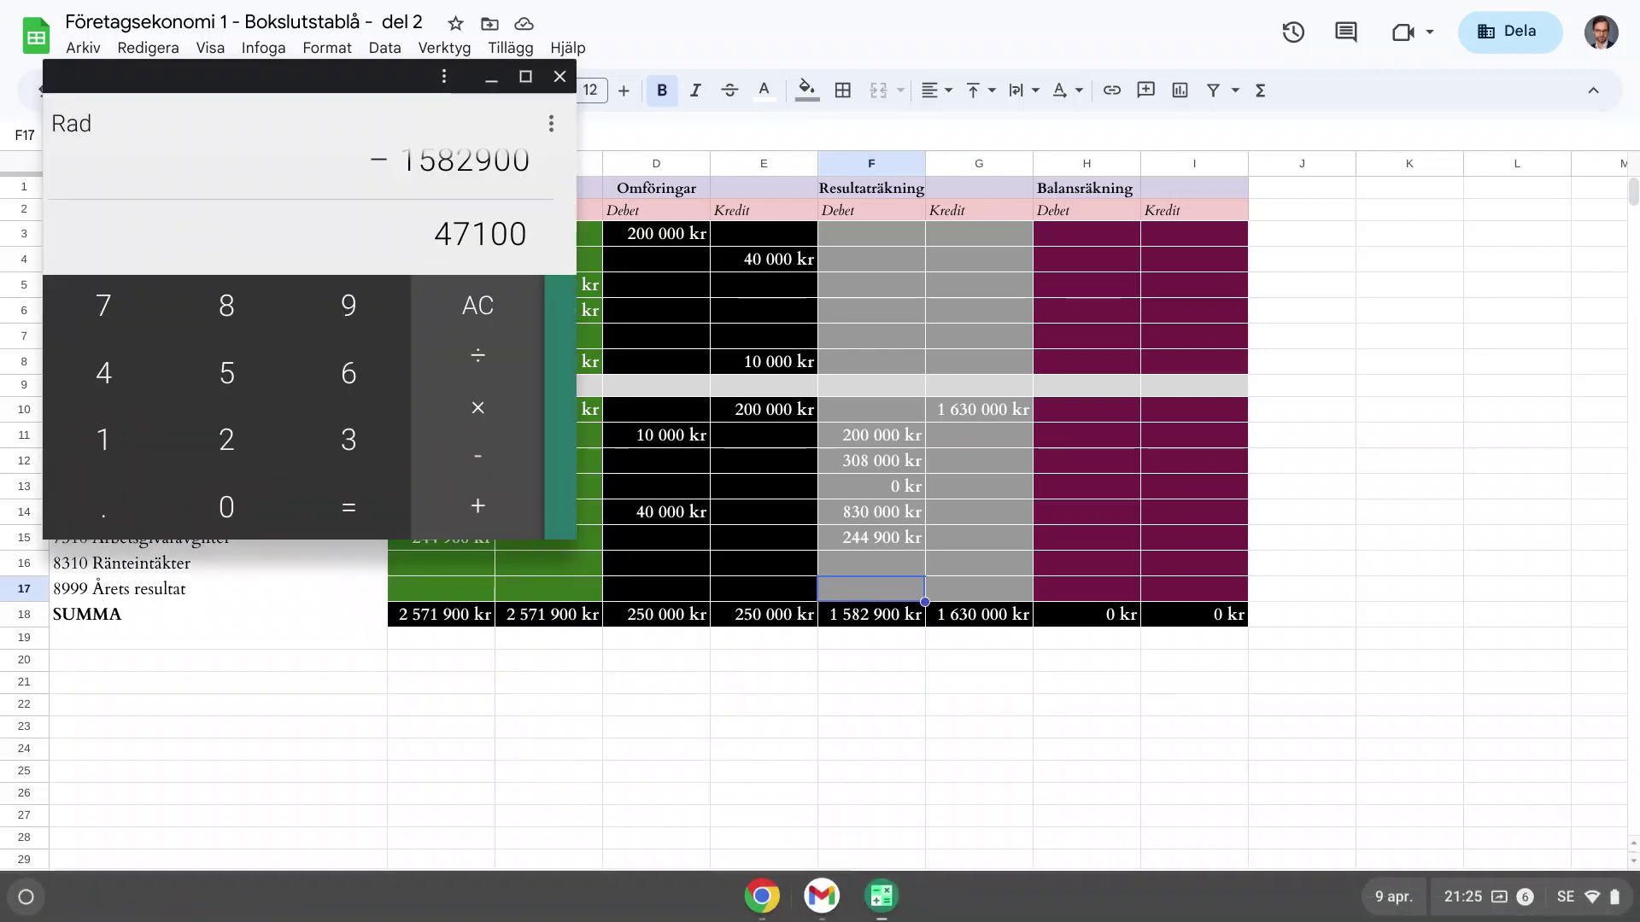
{"action": "key", "text": "alt+Tab"}
{"action": "type", "text": "47100"}
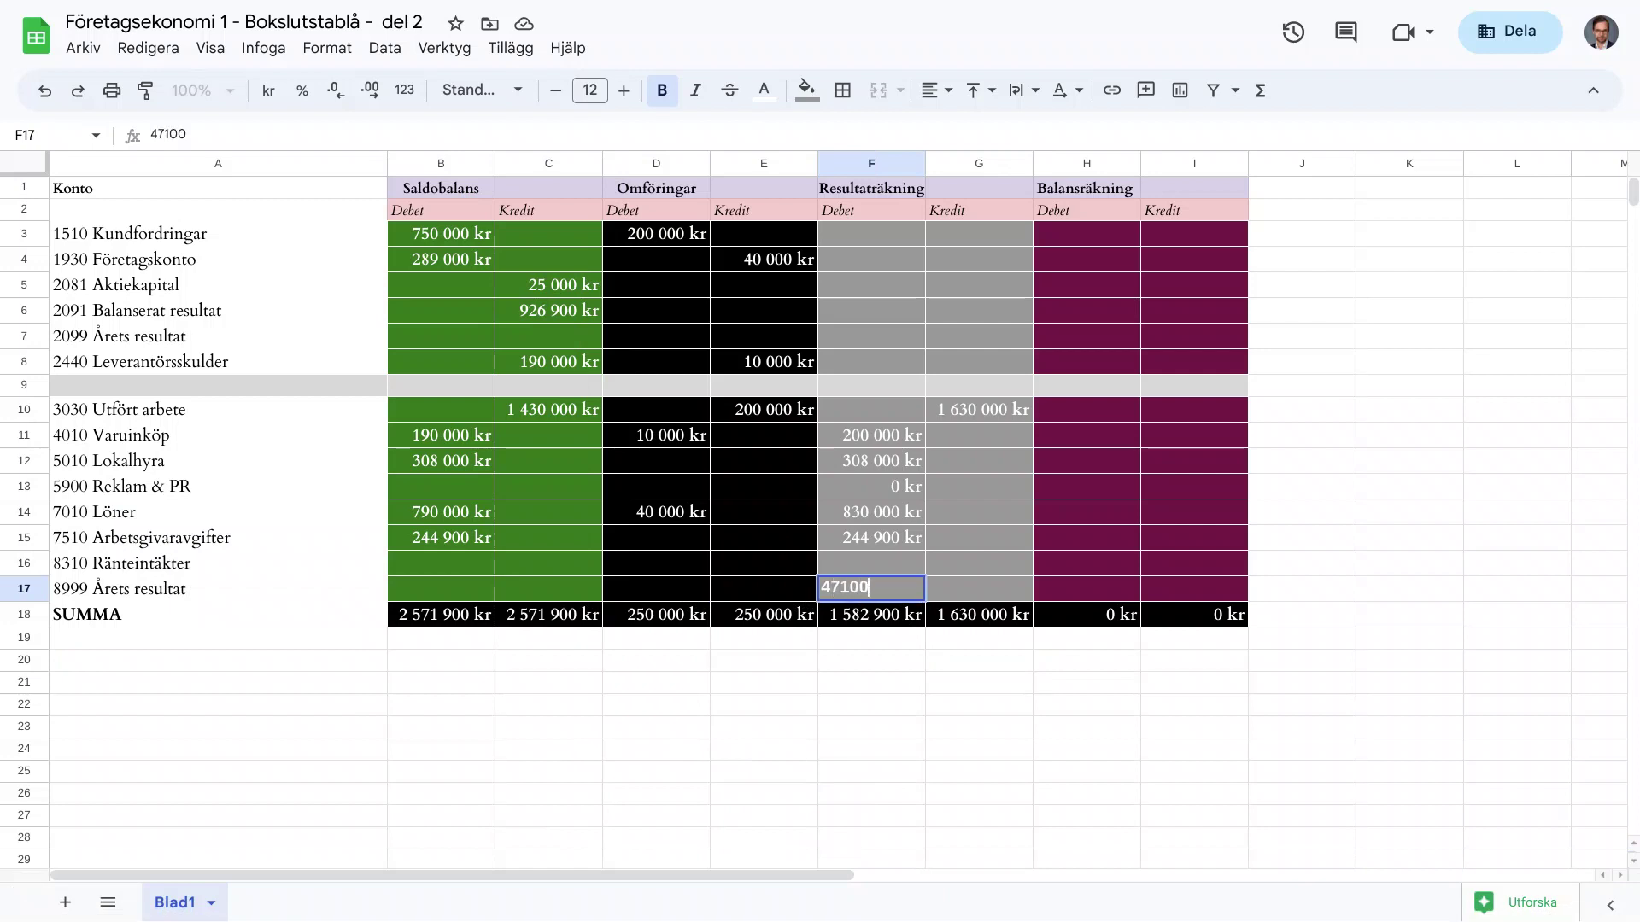
{"action": "key", "text": "Return"}
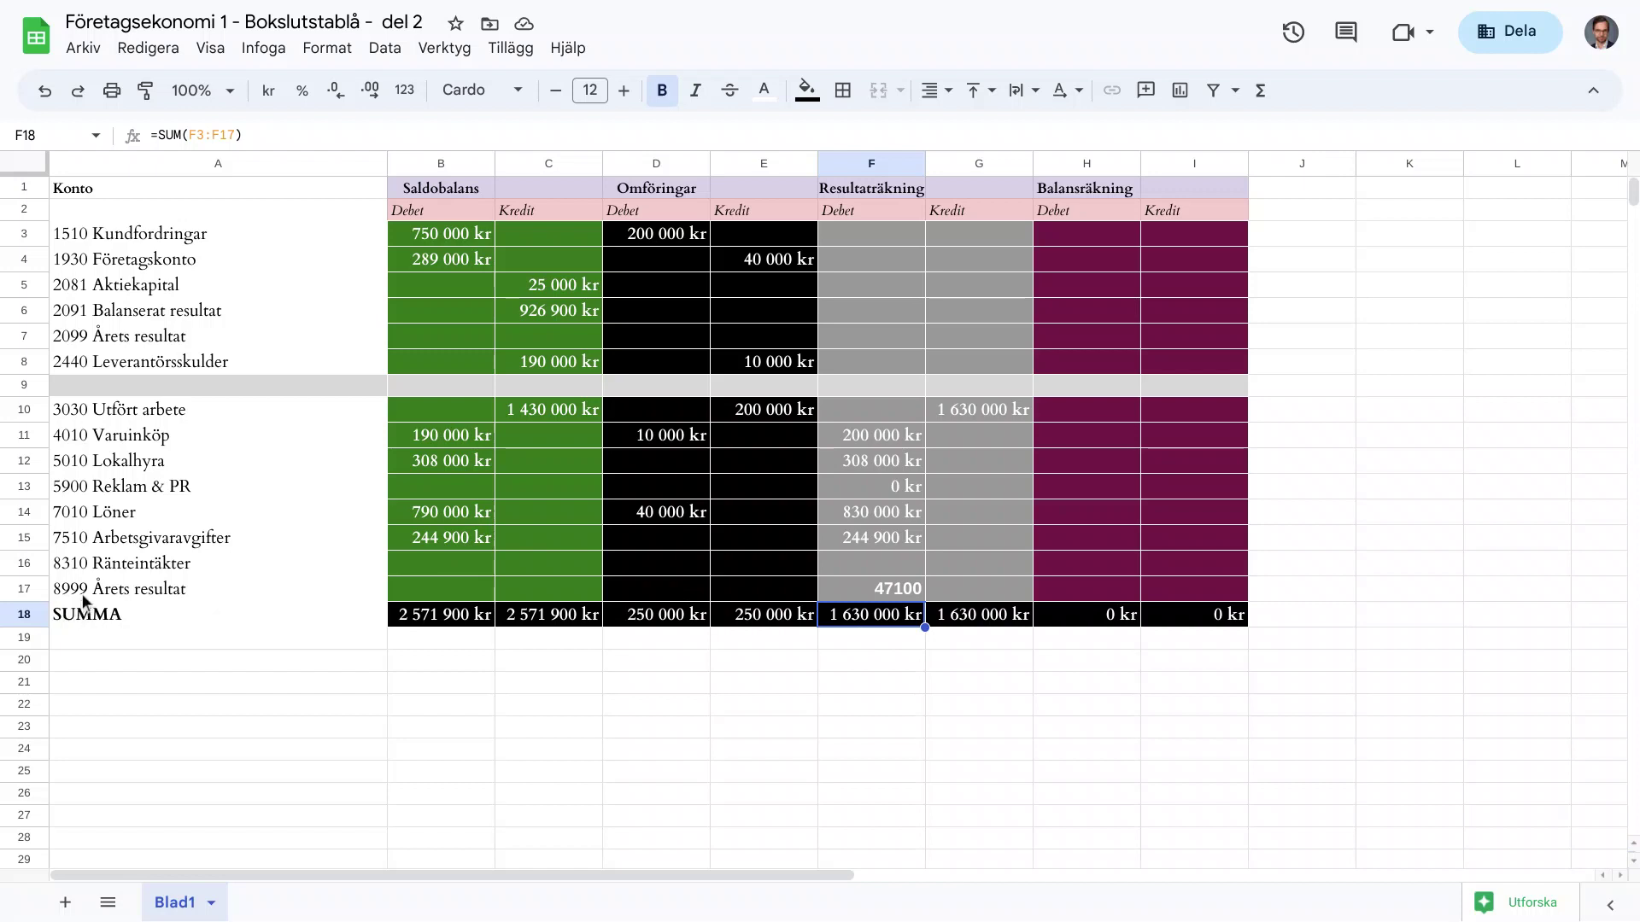
Enter 47100 as the Omföringar debit for 8999 Årets resultat in cell D17
{"action": "left_click", "coordinate": [658, 589]}
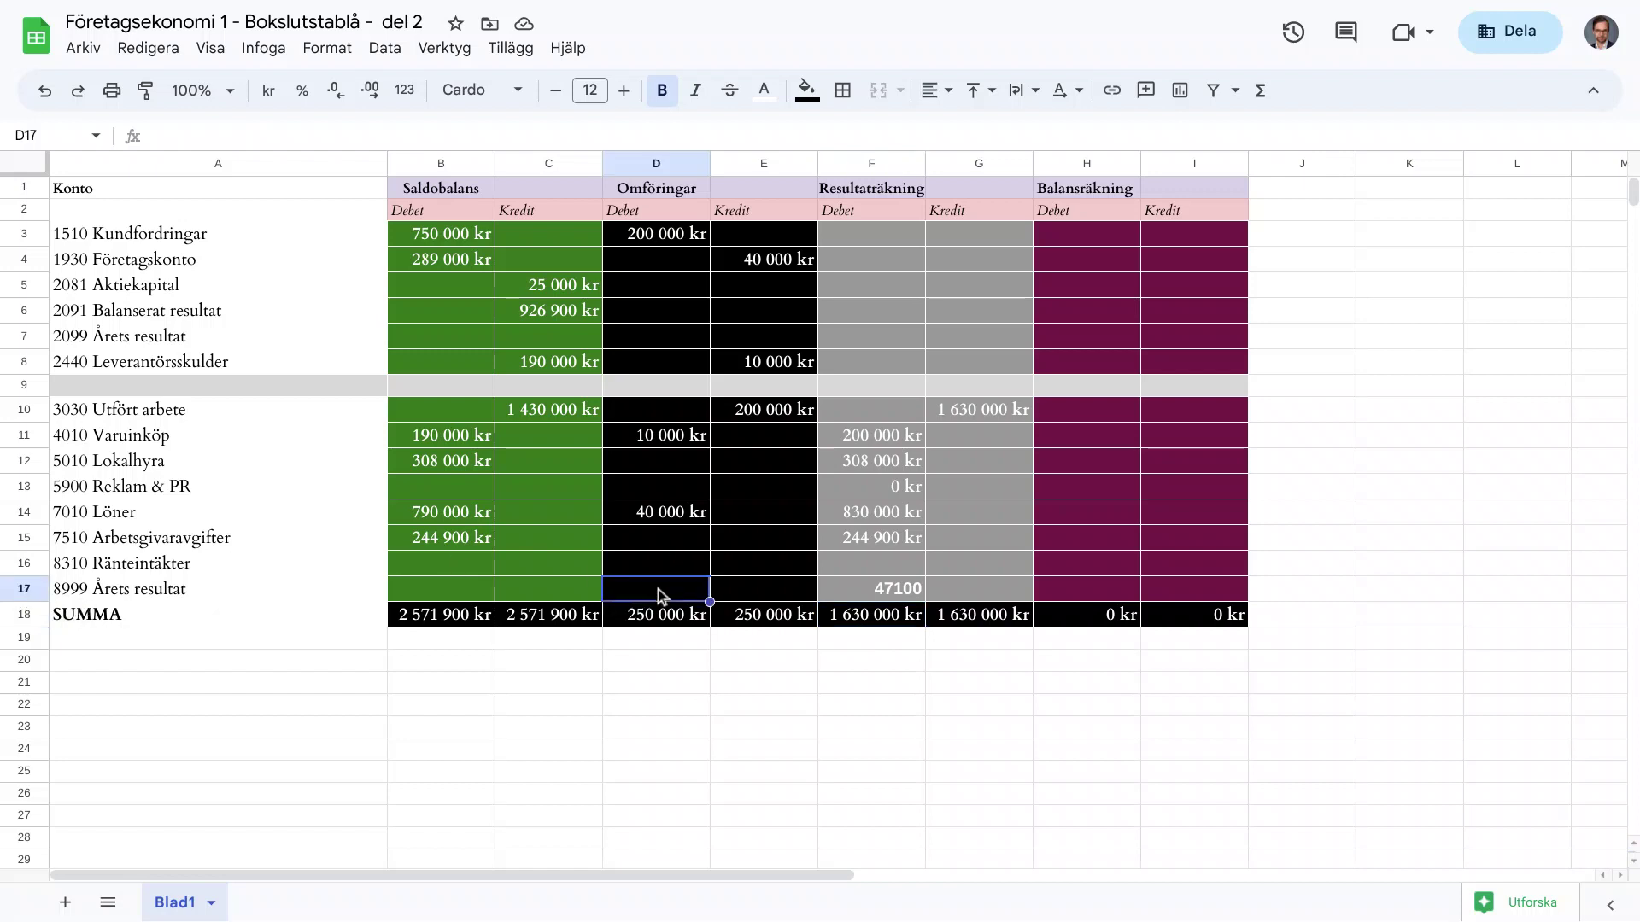
{"action": "type", "text": "5"}
{"action": "type", "text": "7100"}
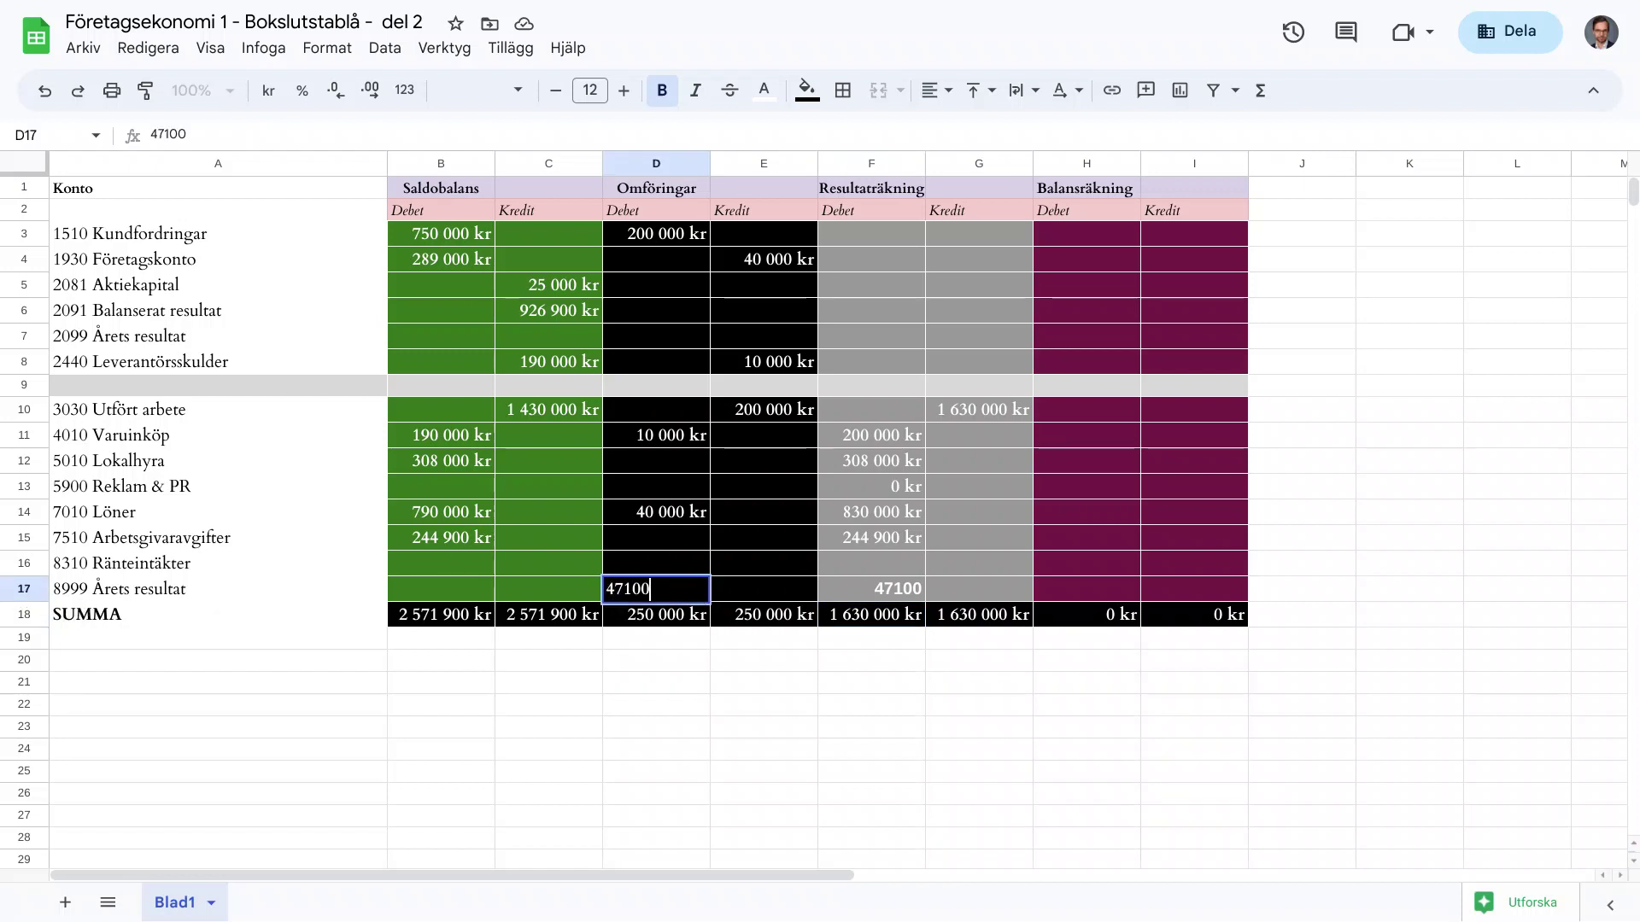
{"action": "key", "text": "Return"}
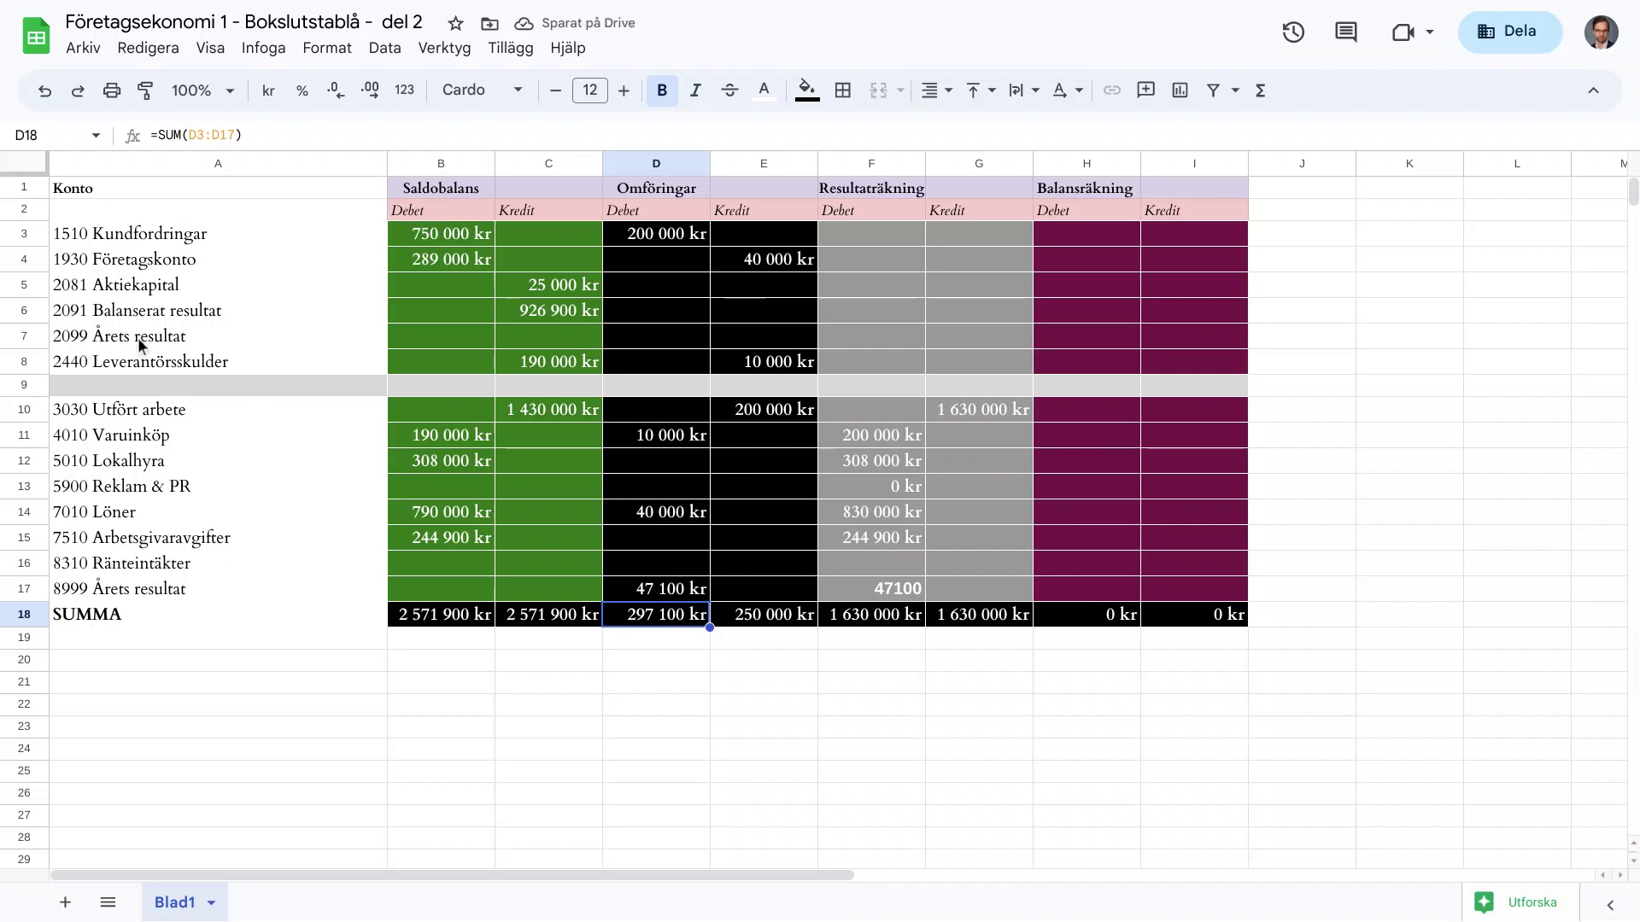
Enter 47100 as the Omföringar credit for 2099 Årets resultat in cell E7
{"action": "left_click", "coordinate": [792, 342]}
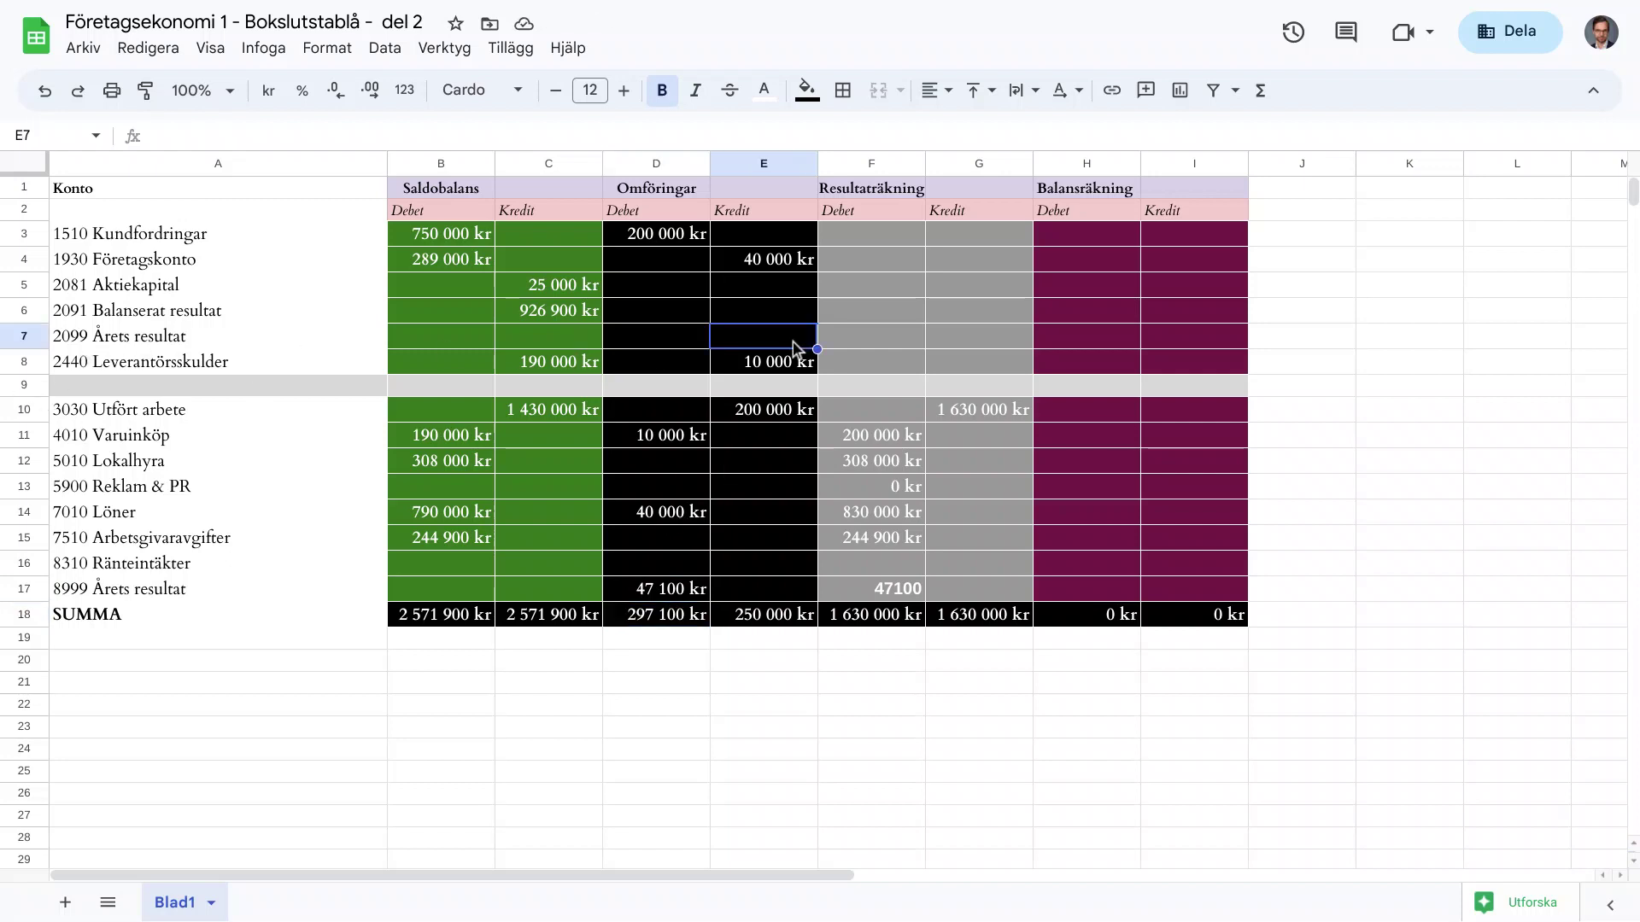
{"action": "type", "text": "47100"}
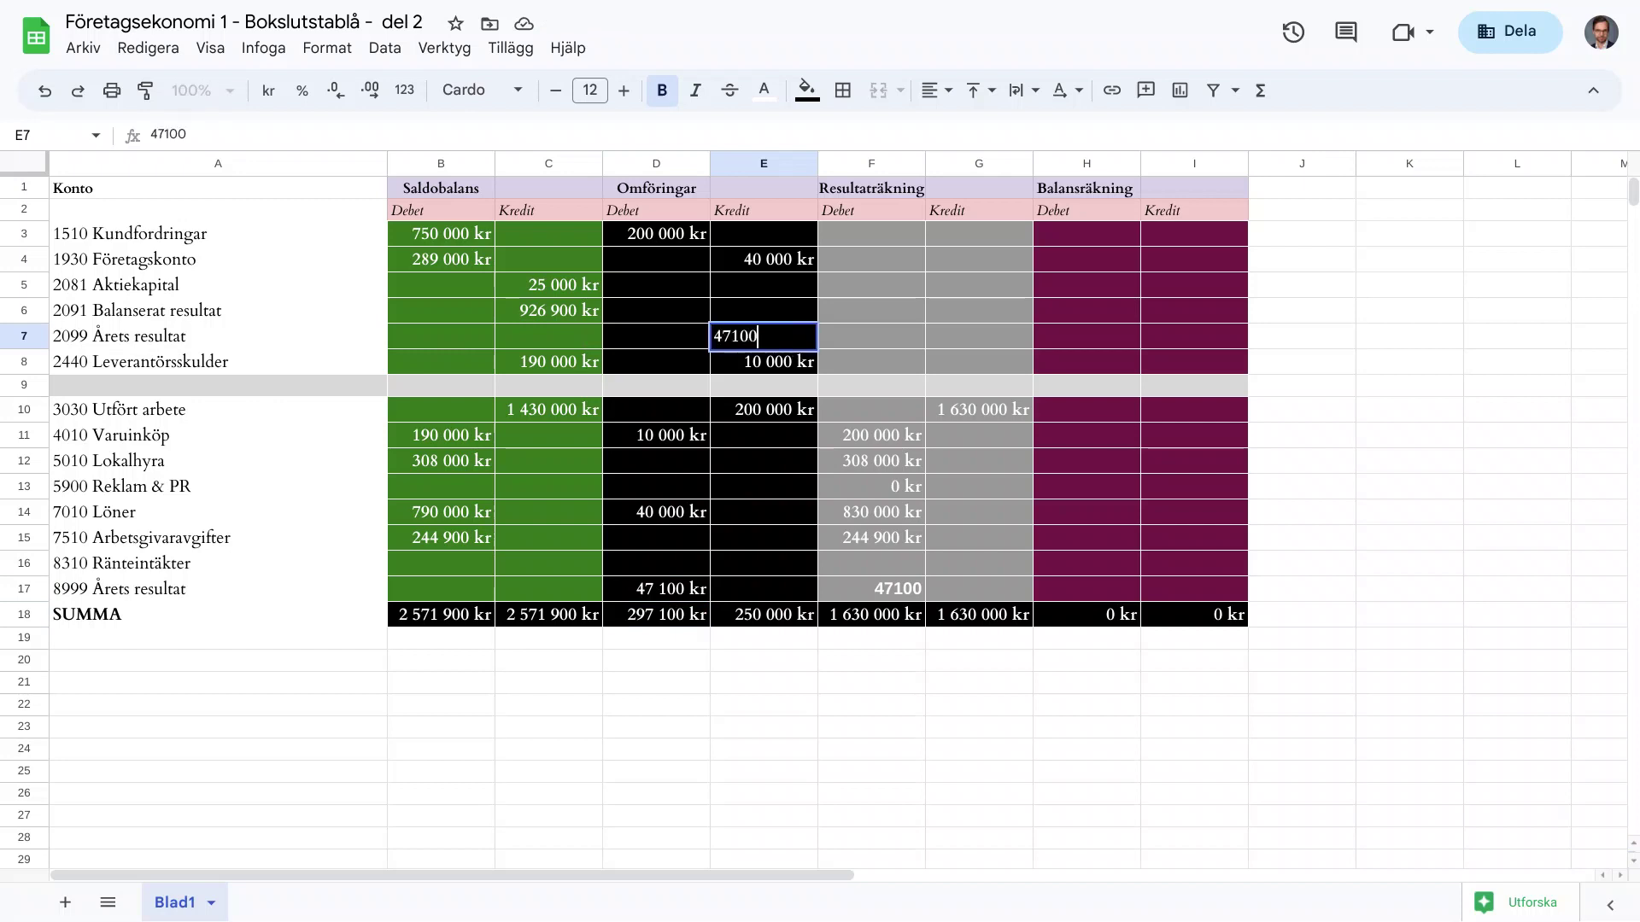
{"action": "key", "text": "Return"}
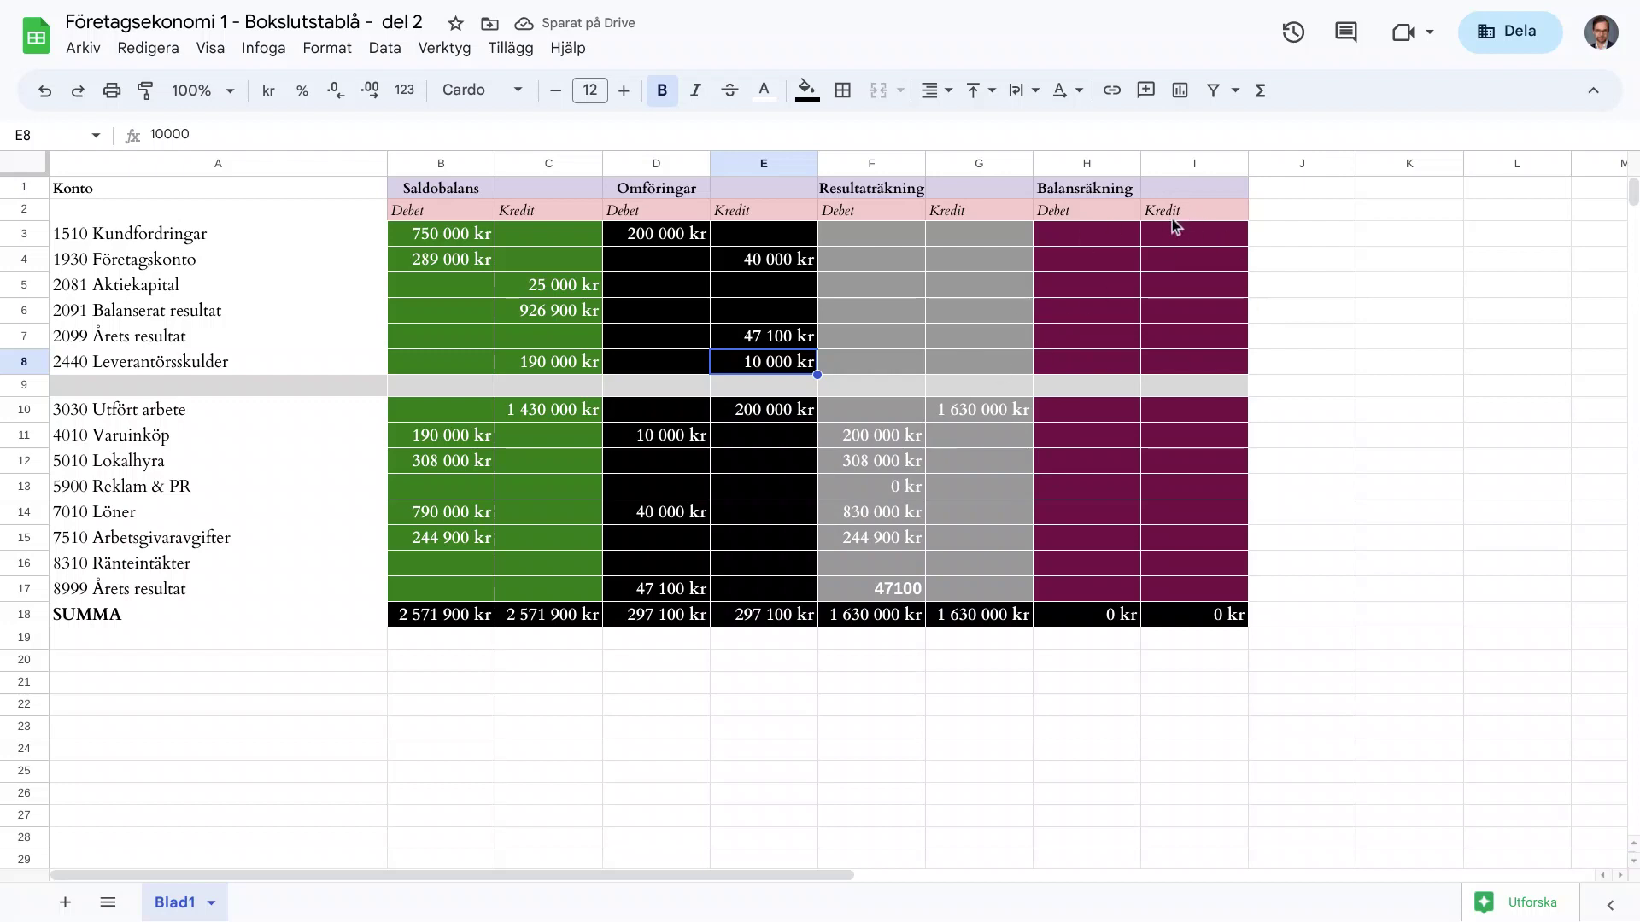
Calculate the Balansräkning debit for 1510 Kundfordringar in cell H3 with the formula =B3+D3
{"action": "left_click", "coordinate": [1065, 237]}
{"action": "type", "text": "=F3"}
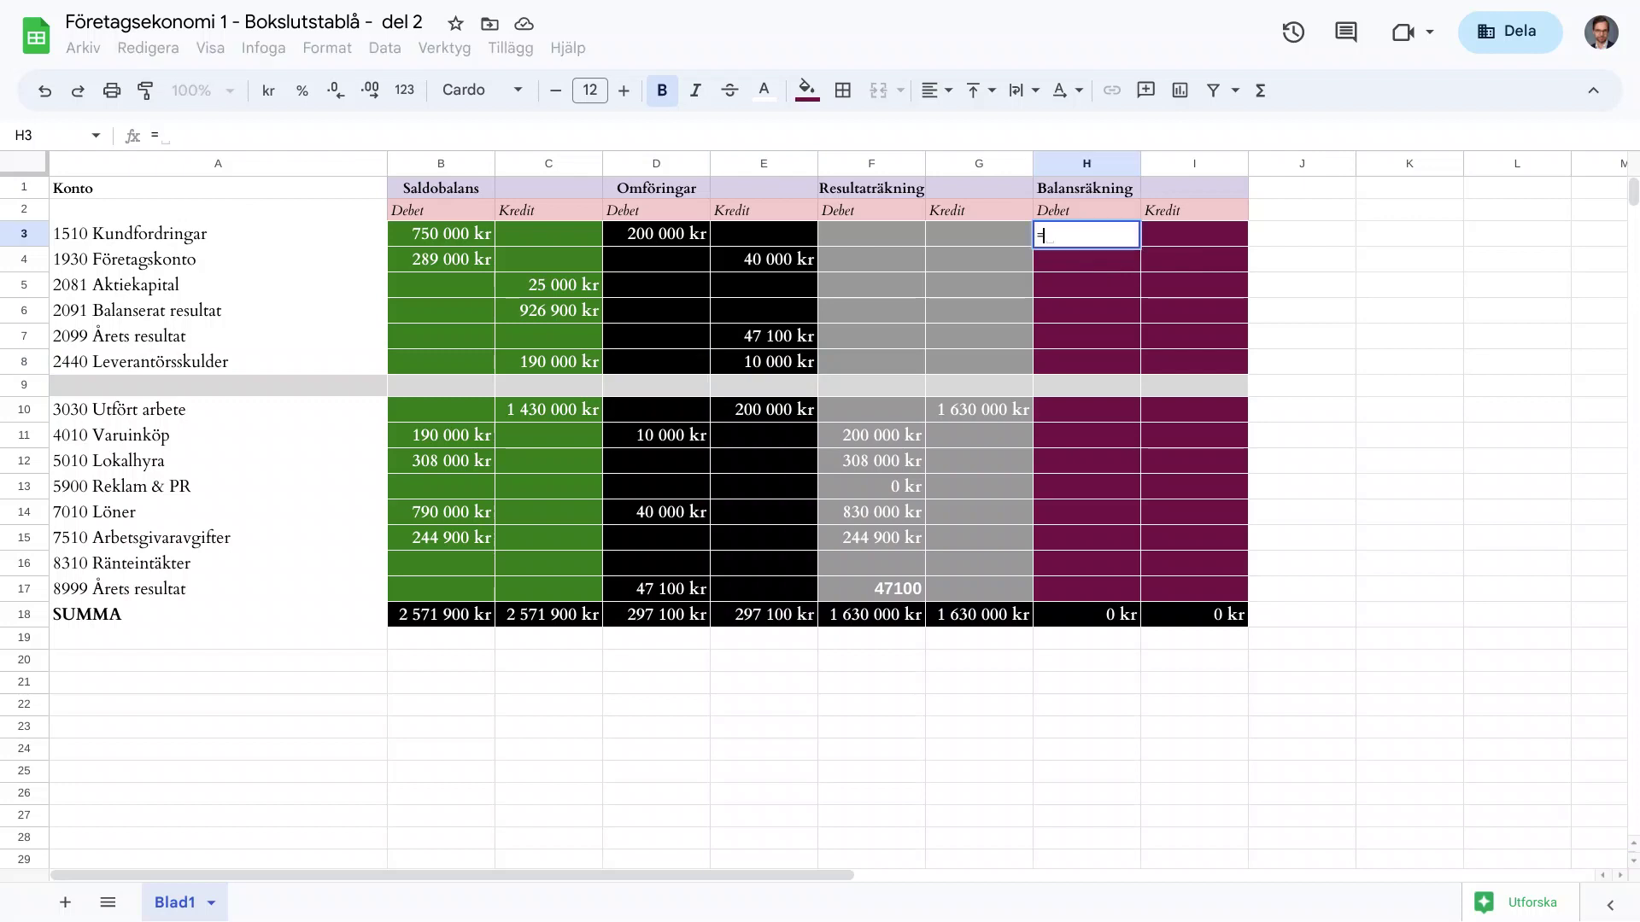
{"action": "key", "text": "Left"}
{"action": "key", "text": "Left"}
{"action": "key", "text": "Left"}
{"action": "key", "text": "Left"}
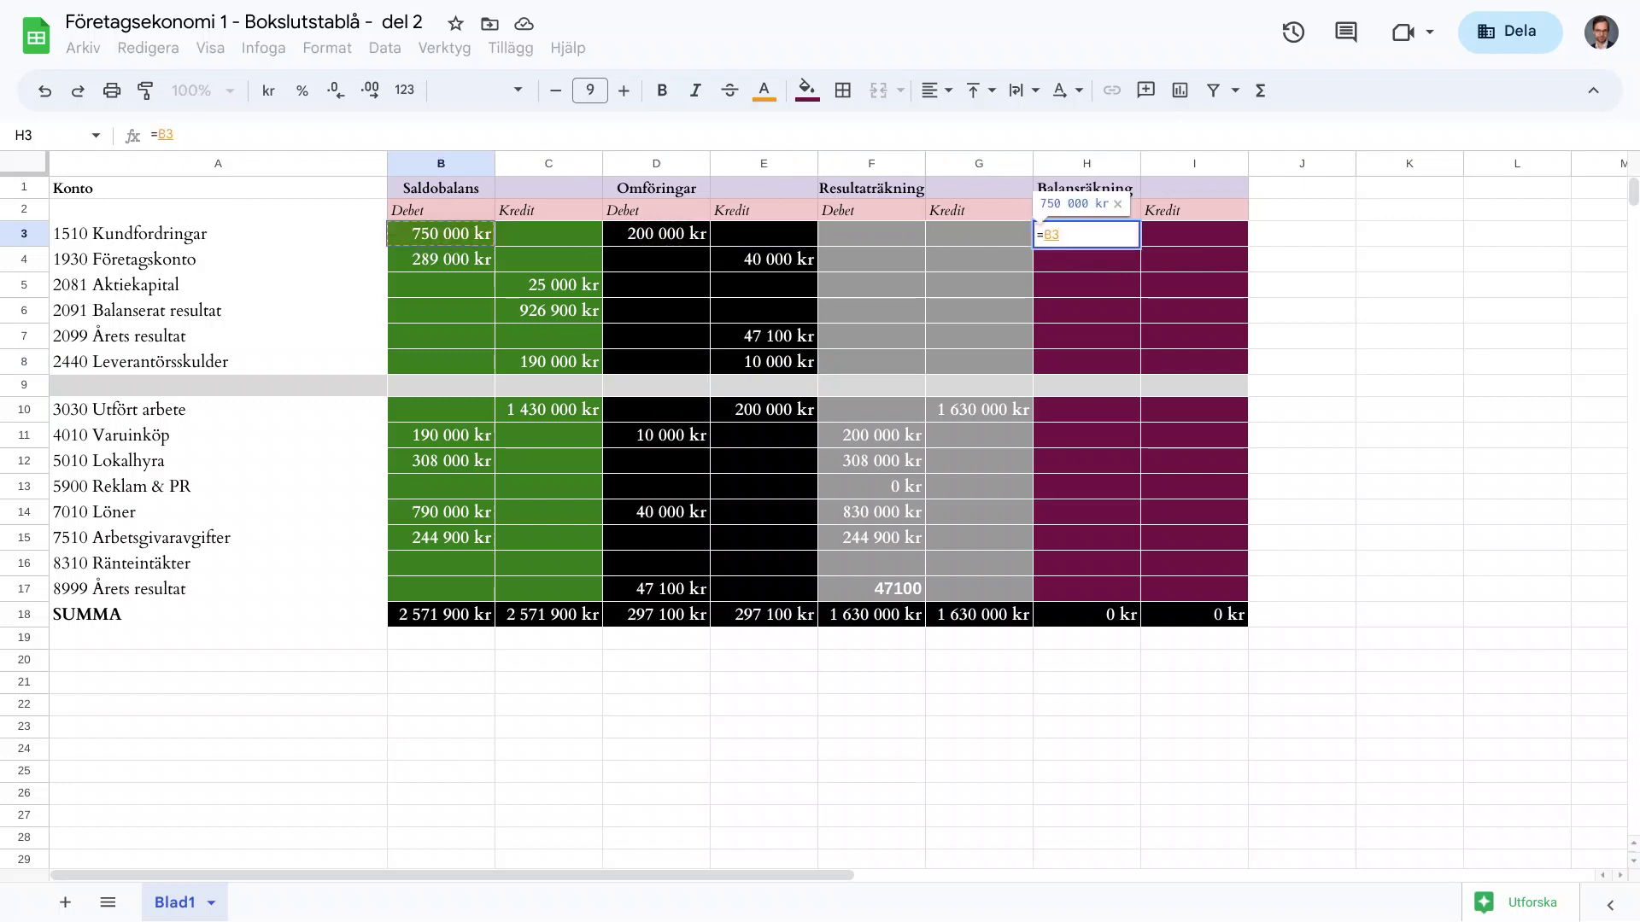
{"action": "type", "text": "+"}
{"action": "key", "text": "Left"}
{"action": "key", "text": "Left"}
{"action": "key", "text": "Left"}
{"action": "key", "text": "Left"}
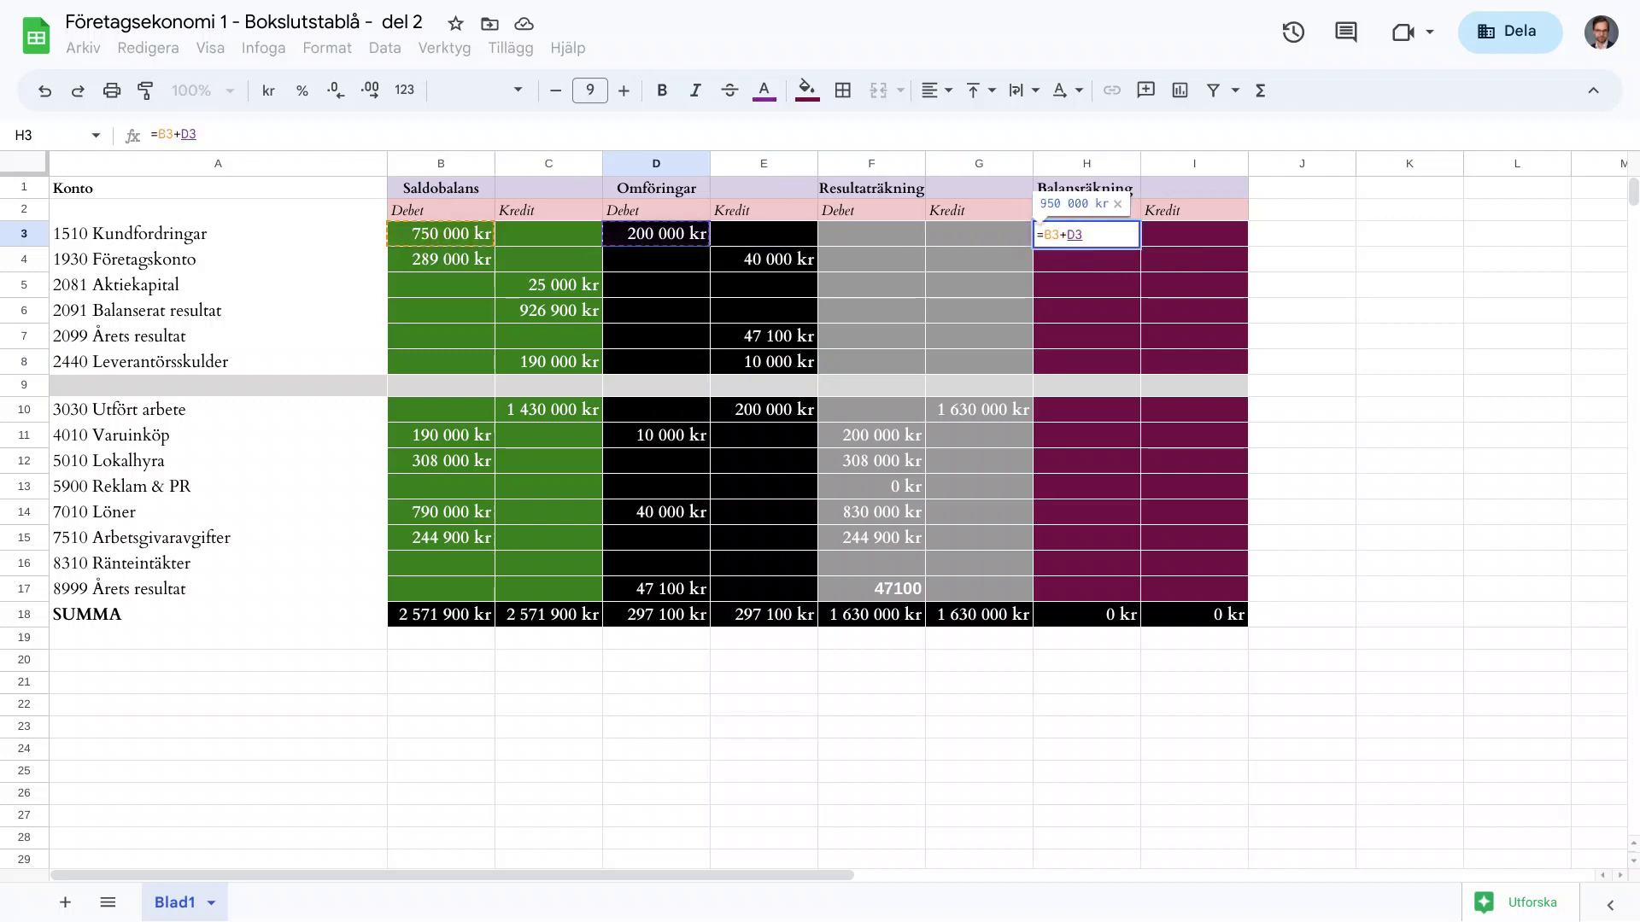
{"action": "key", "text": "Return"}
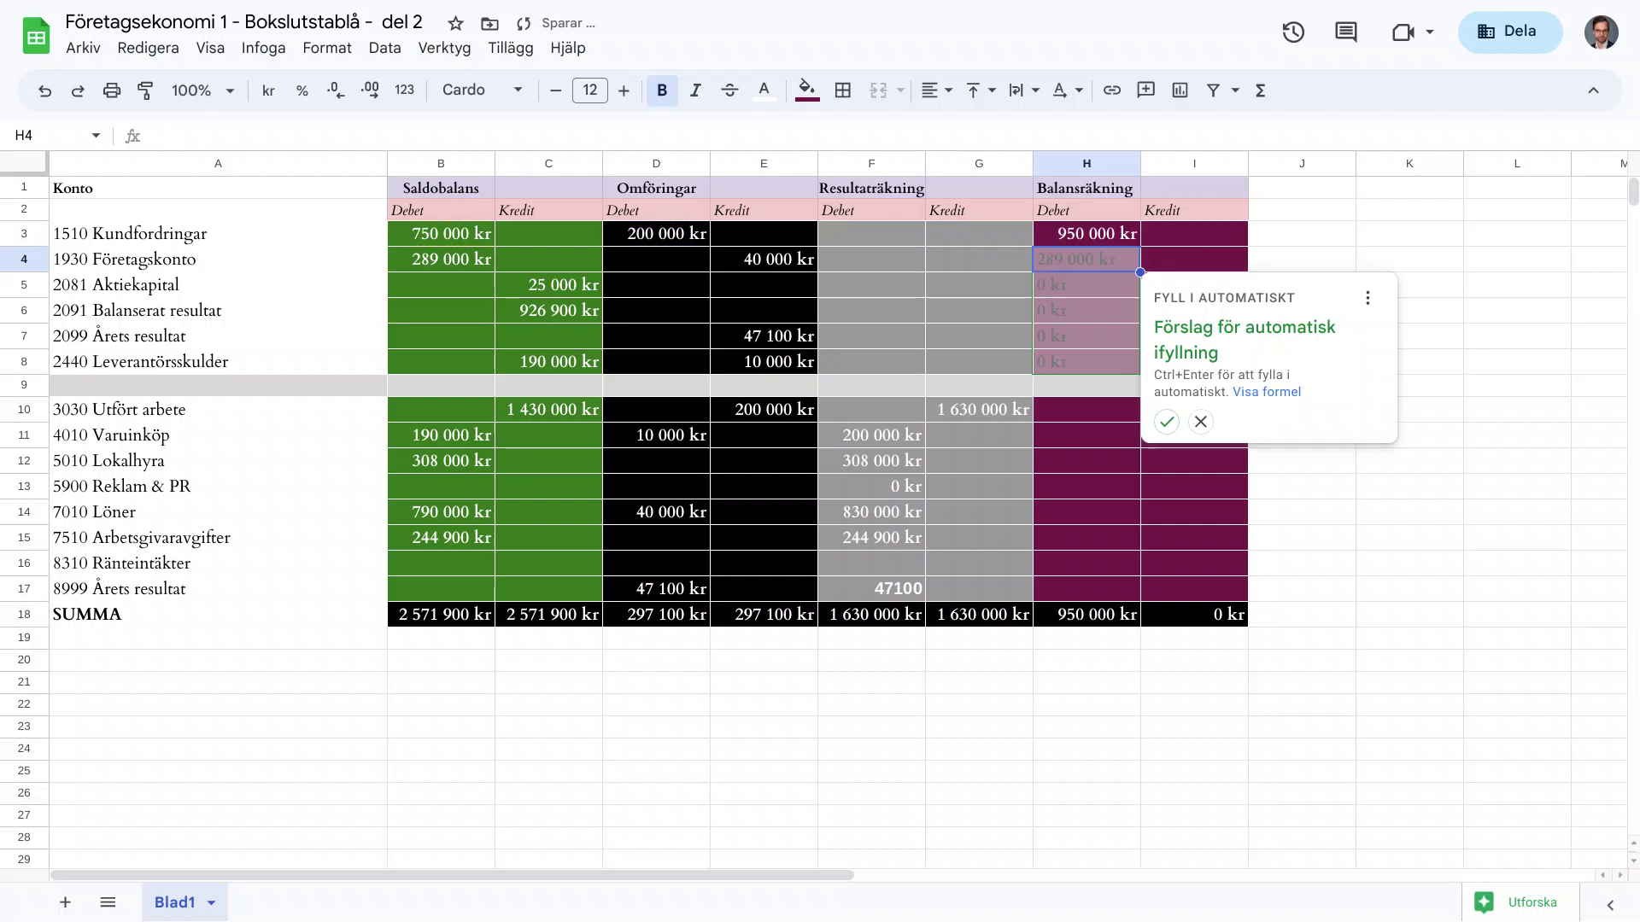
Calculate the Balansräkning debit for 1930 Företagskonto in cell H4 with the formula =B4-E4
{"action": "type", "text": "="}
{"action": "key", "text": "Left"}
{"action": "key", "text": "Left"}
{"action": "key", "text": "Left"}
{"action": "key", "text": "Left"}
{"action": "key", "text": "Left"}
{"action": "key", "text": "Left"}
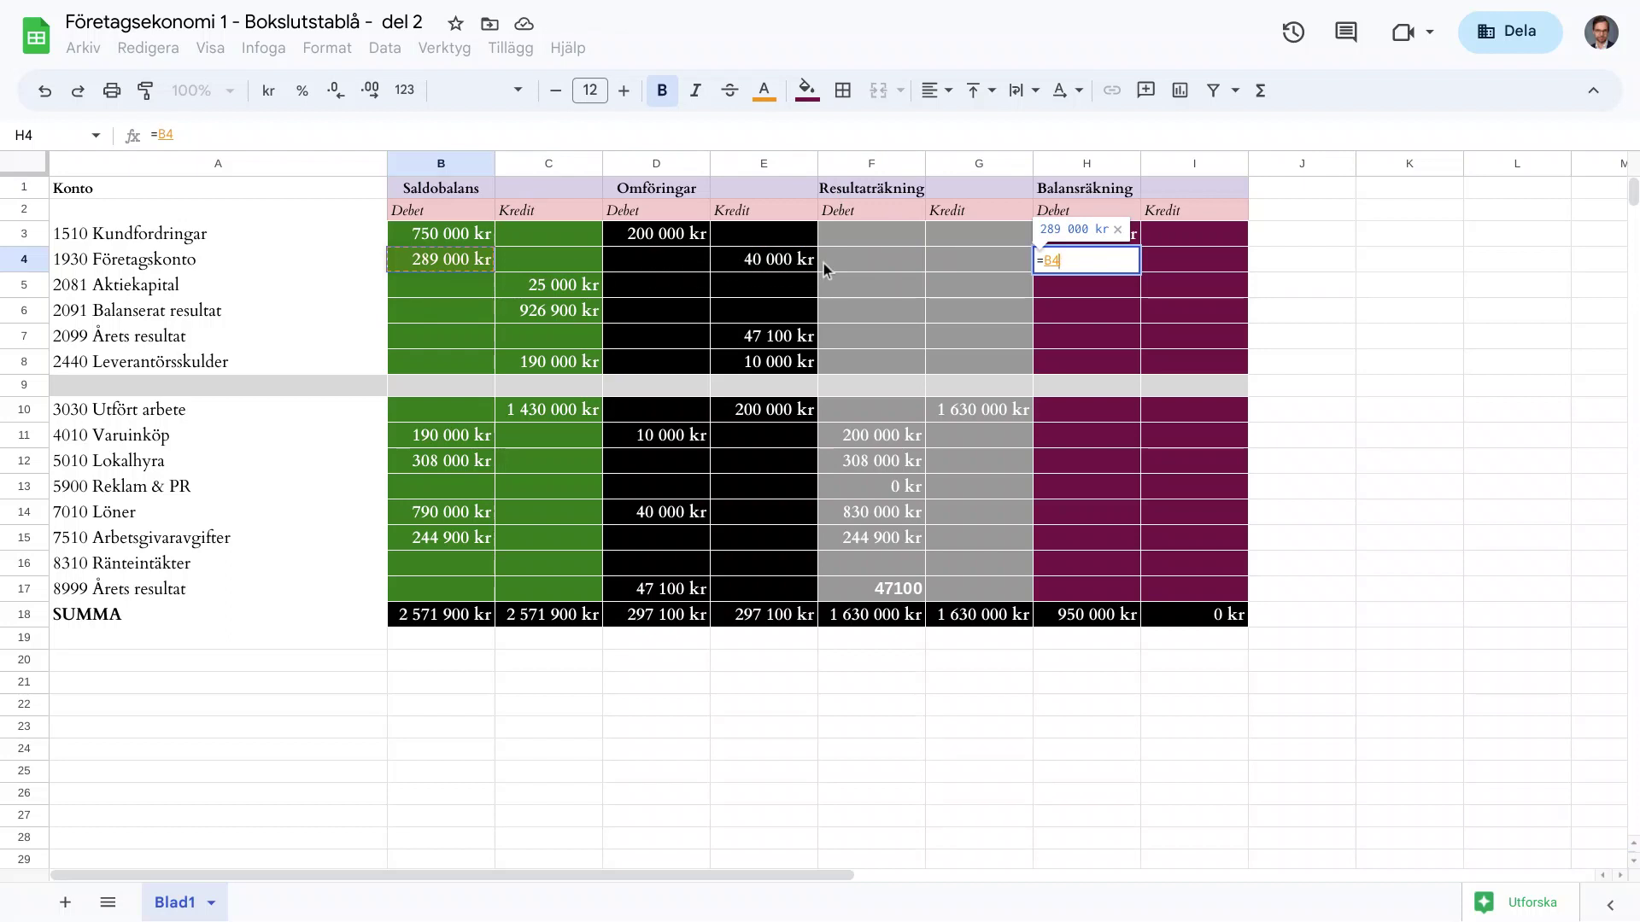
{"action": "type", "text": "-"}
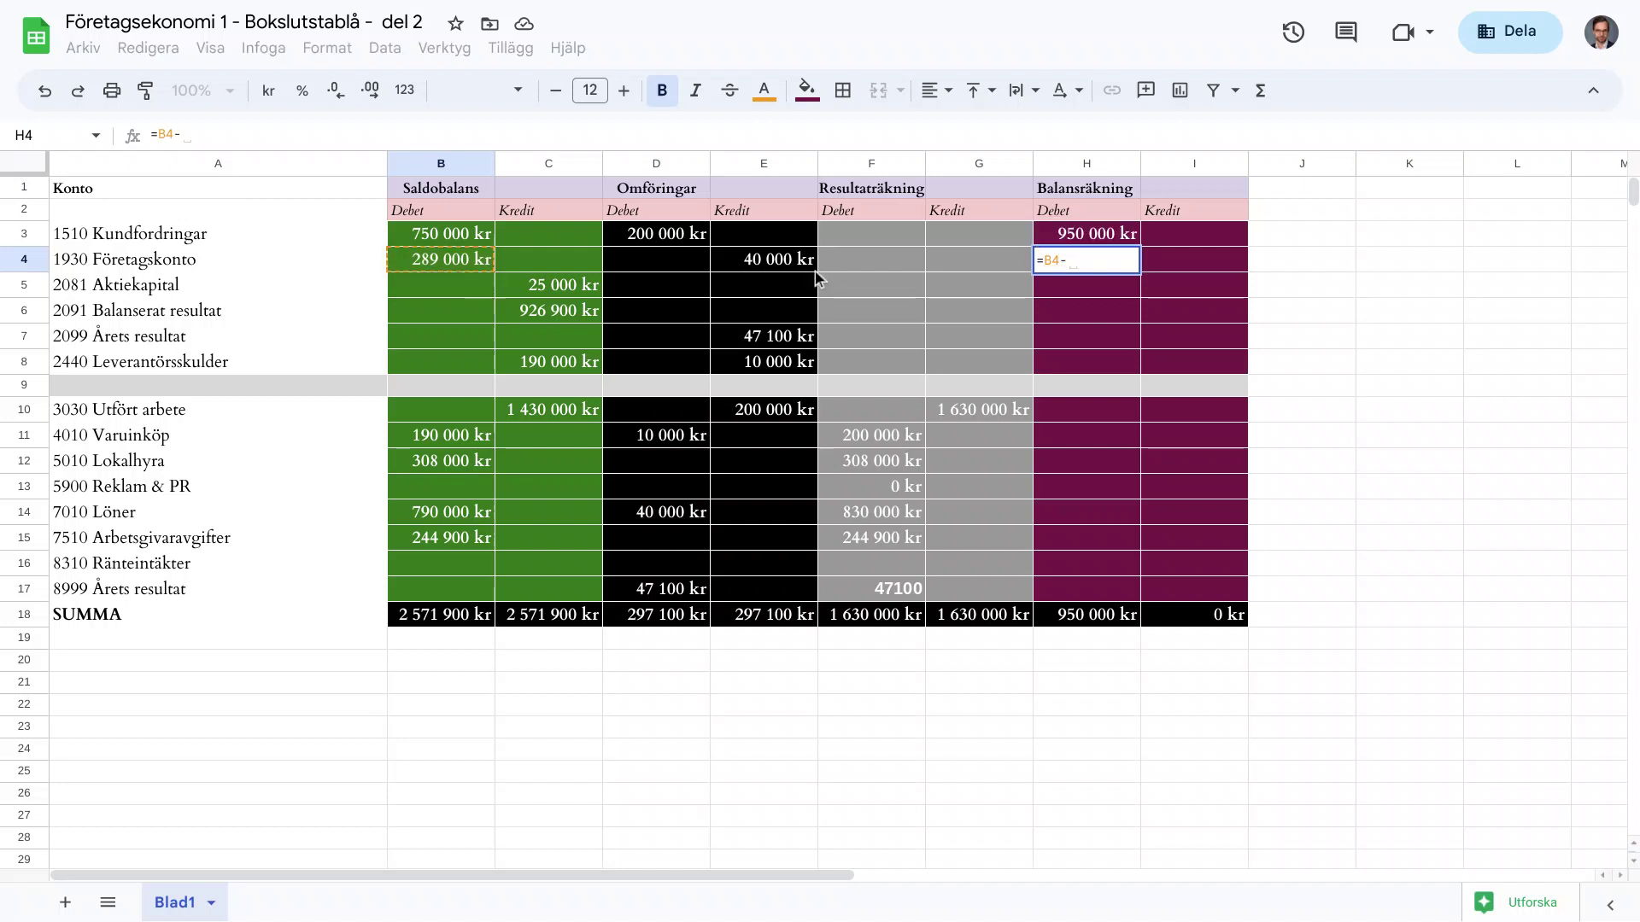
{"action": "left_click", "coordinate": [779, 268]}
{"action": "key", "text": "Return"}
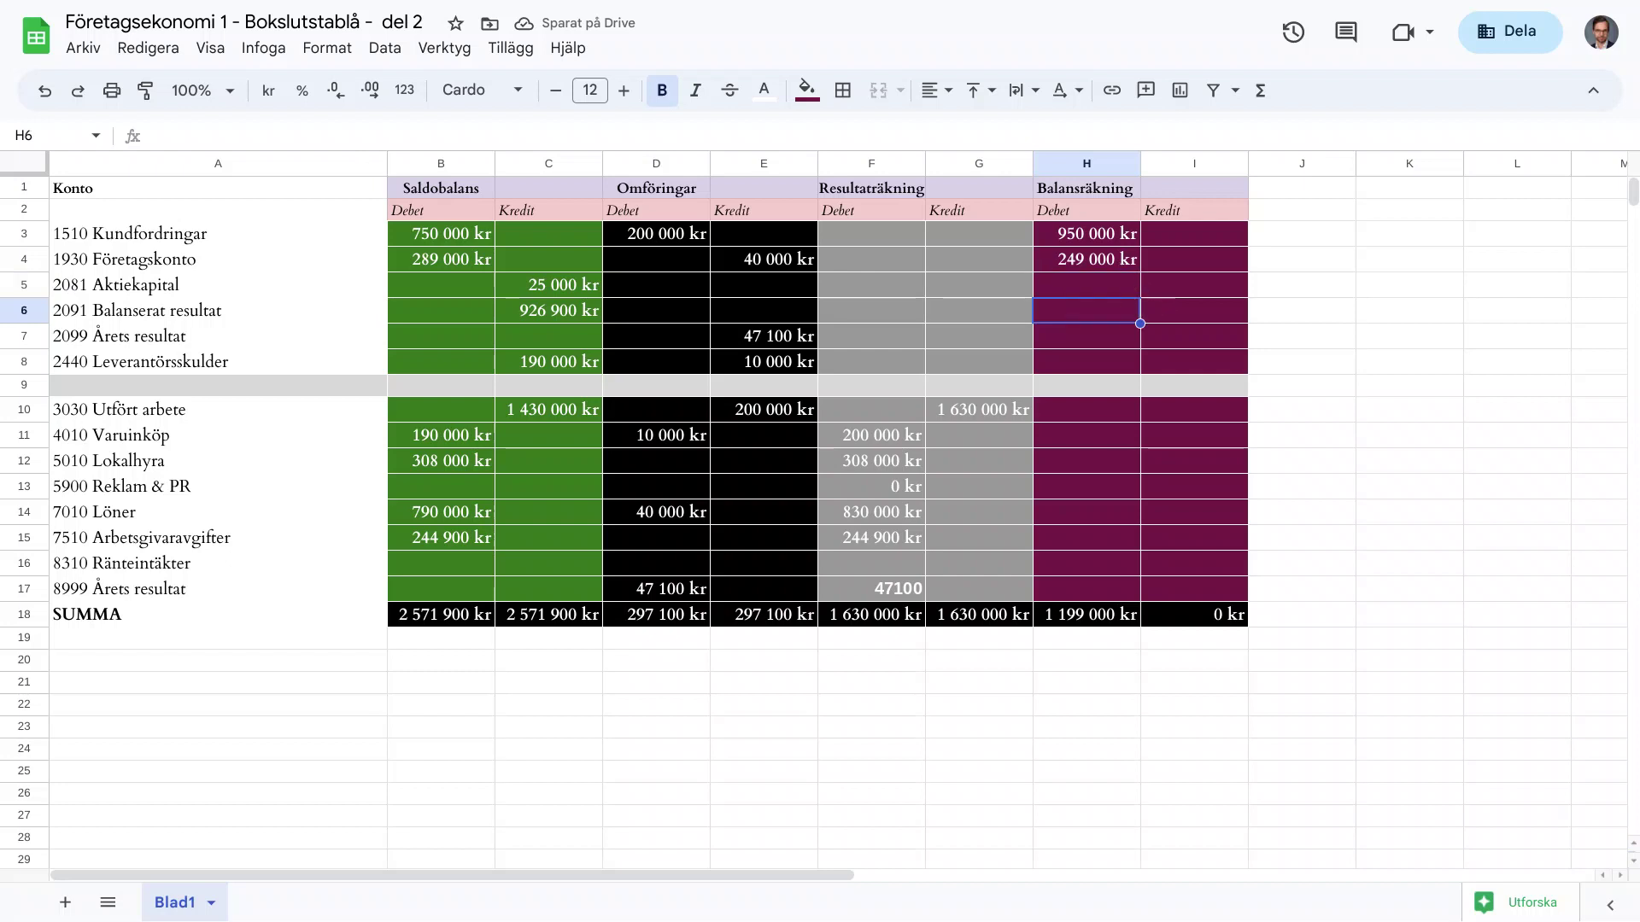
Carry the Saldobalans credit for 2081 Aktiekapital over to Balansräkning in cell I5 with the formula =C5
{"action": "key", "text": "Right"}
{"action": "type", "text": "="}
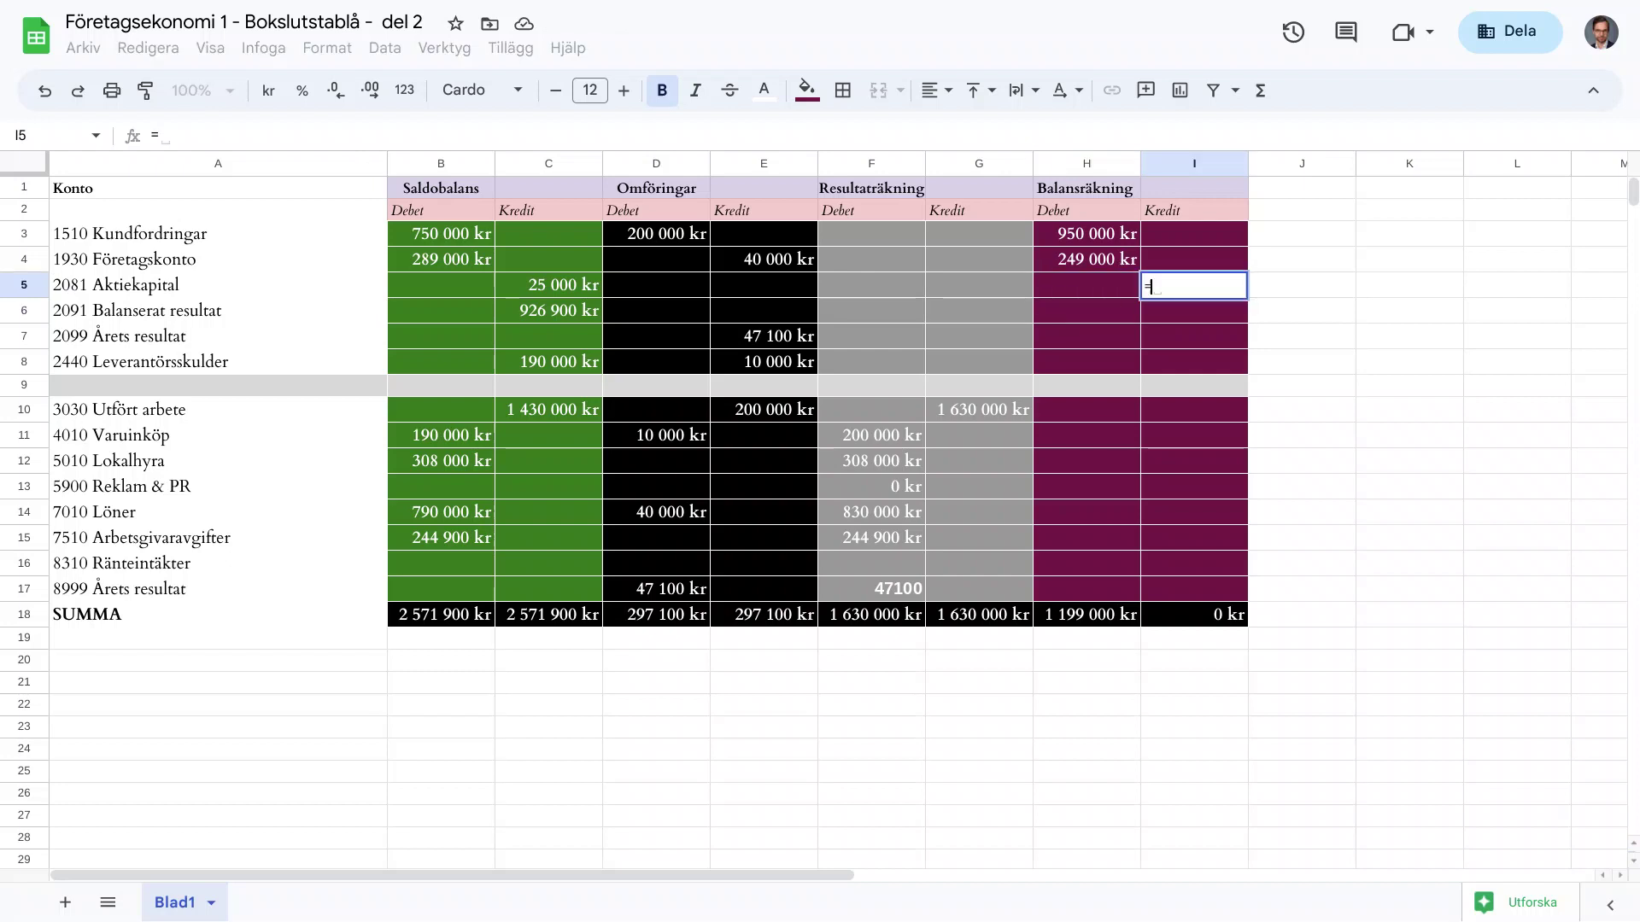
{"action": "key", "text": "Left"}
{"action": "key", "text": "Left"}
{"action": "key", "text": "Left"}
{"action": "key", "text": "Left"}
{"action": "key", "text": "Left"}
{"action": "key", "text": "Left"}
{"action": "key", "text": "Return"}
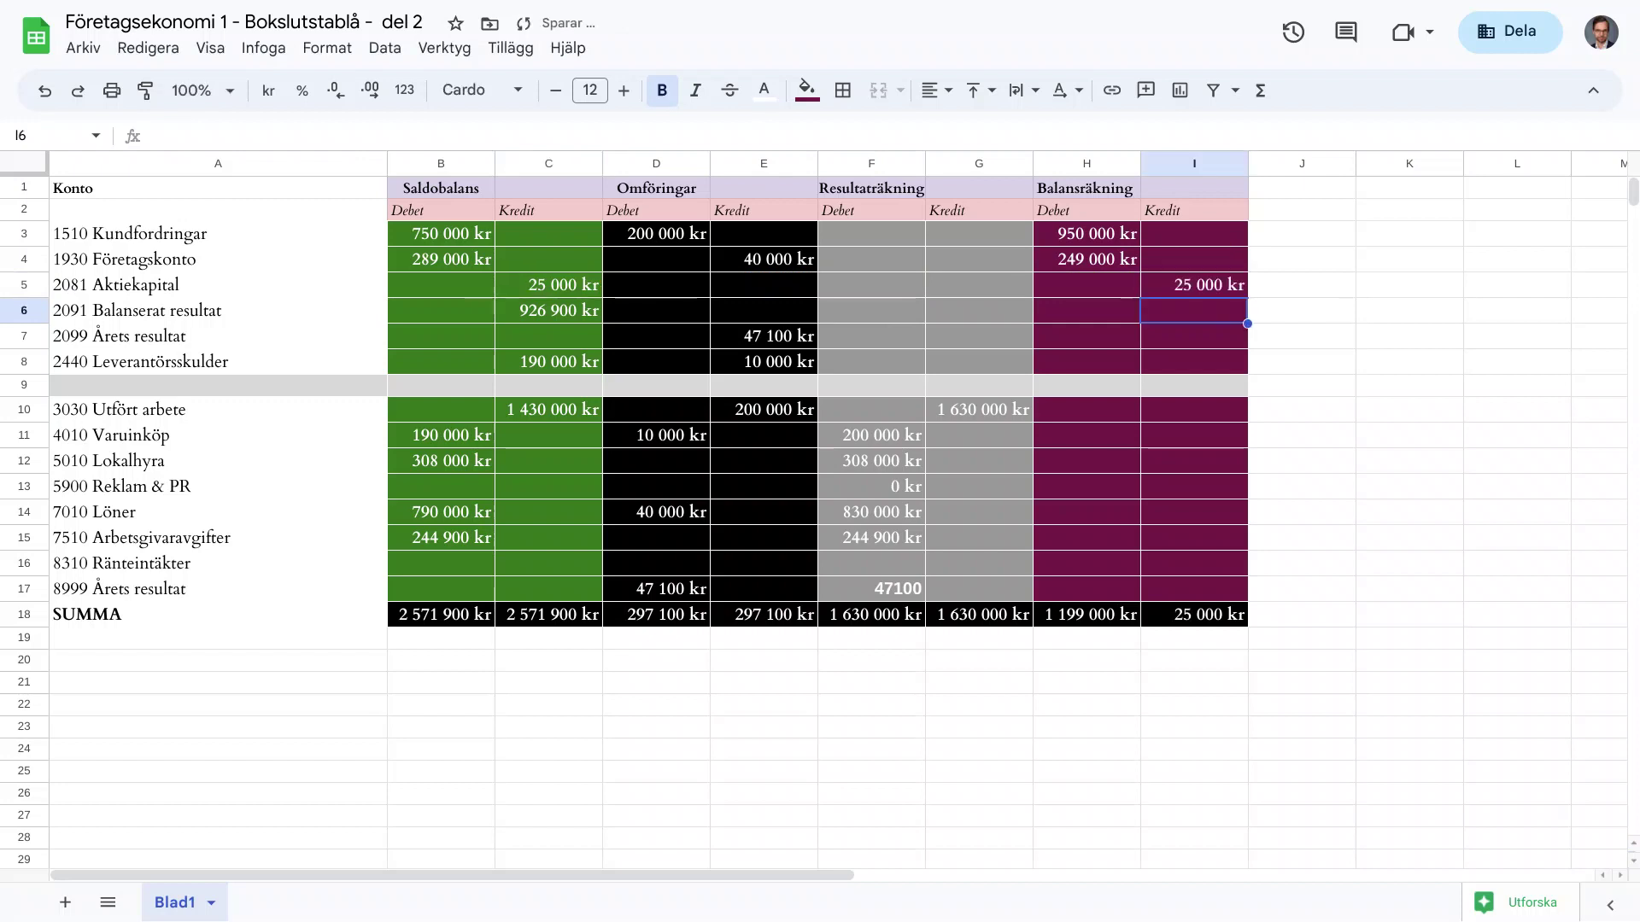
Carry the Saldobalans credit for 2091 Balanserat resultat over to Balansräkning in cell I6 with the formula =C6
{"action": "type", "text": "="}
{"action": "key", "text": "Left"}
{"action": "key", "text": "Left"}
{"action": "key", "text": "Left"}
{"action": "key", "text": "Left"}
{"action": "key", "text": "Left"}
{"action": "key", "text": "Left"}
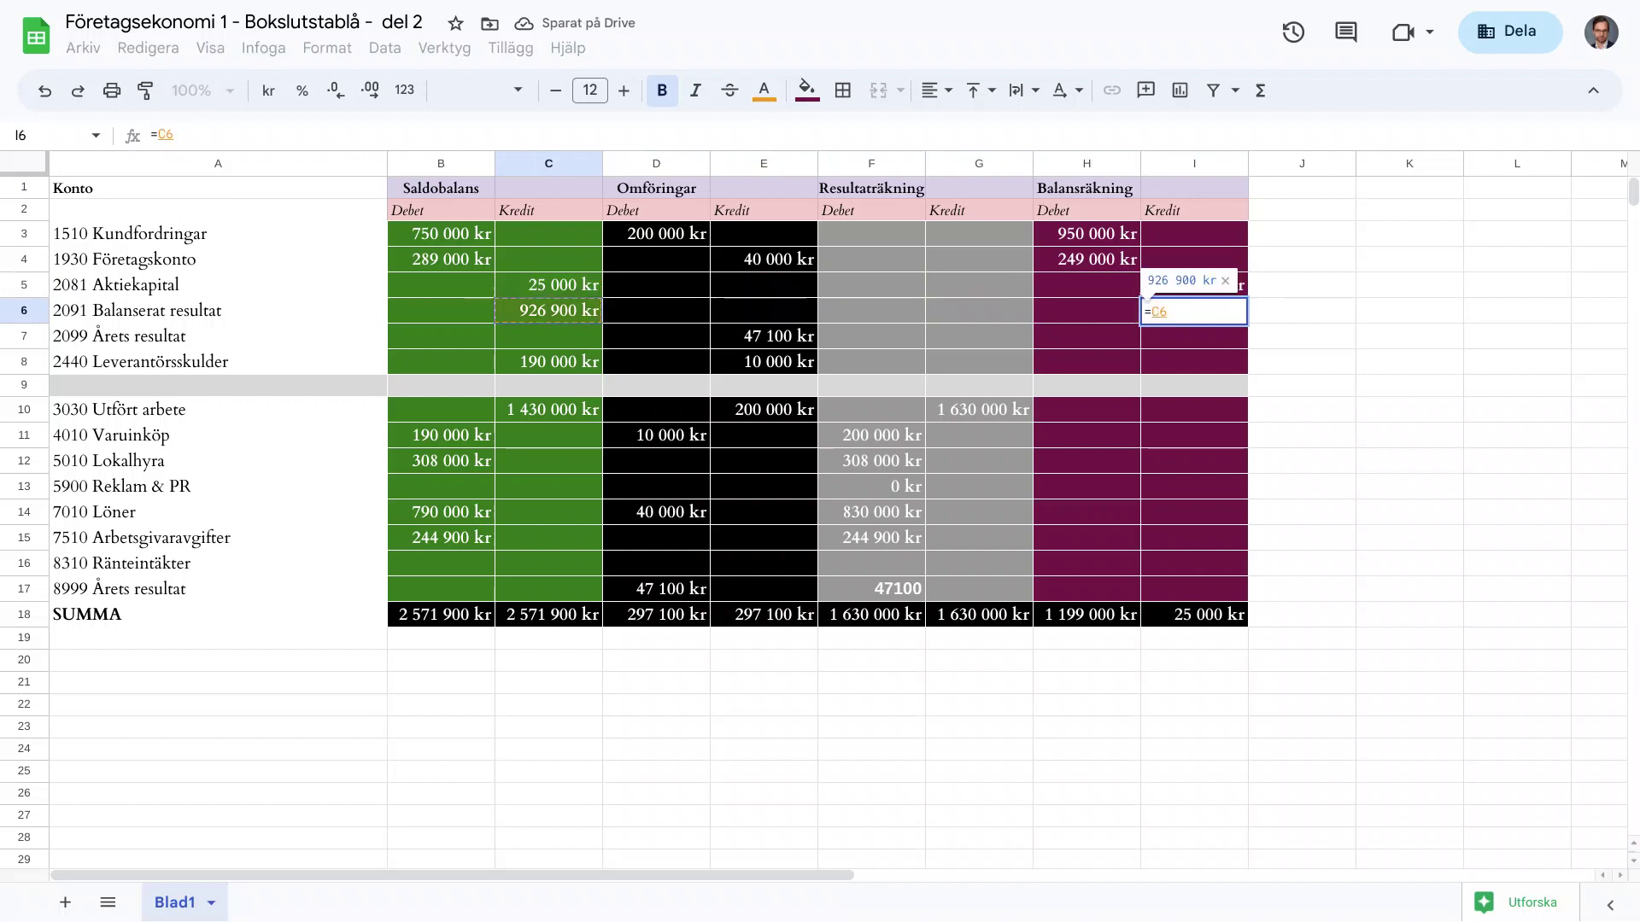
{"action": "key", "text": "Return"}
Carry the Omföringar credit for 2099 Årets resultat over to Balansräkning in cell I7 with the formula =E7
{"action": "type", "text": "="}
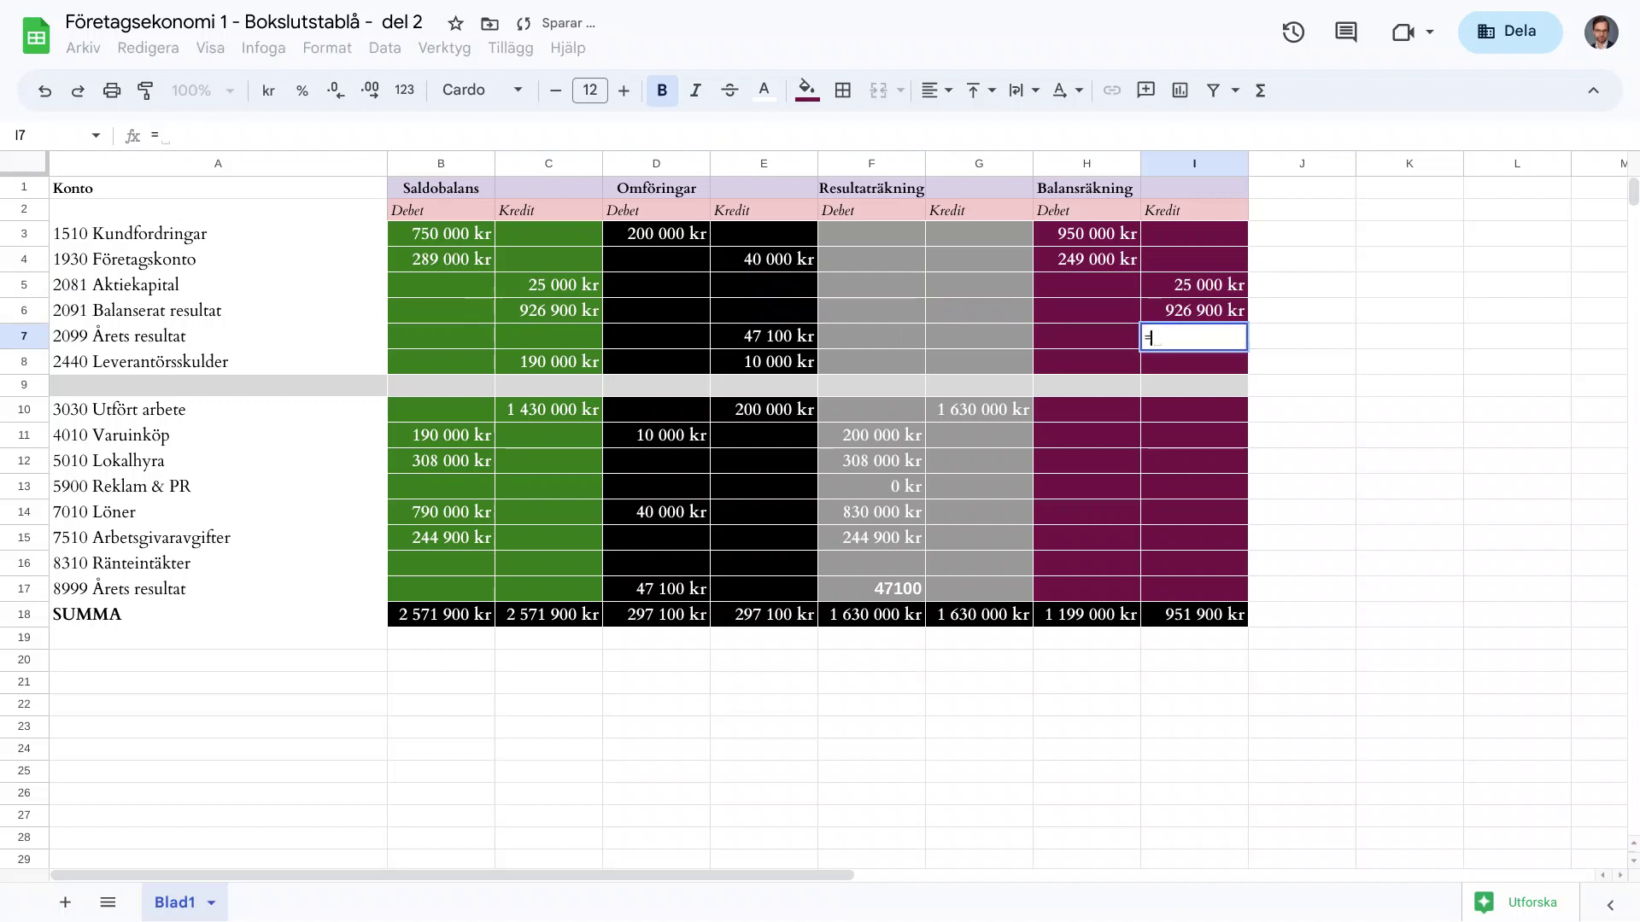
{"action": "key", "text": "Left"}
{"action": "key", "text": "Left"}
{"action": "key", "text": "Left"}
{"action": "key", "text": "Left"}
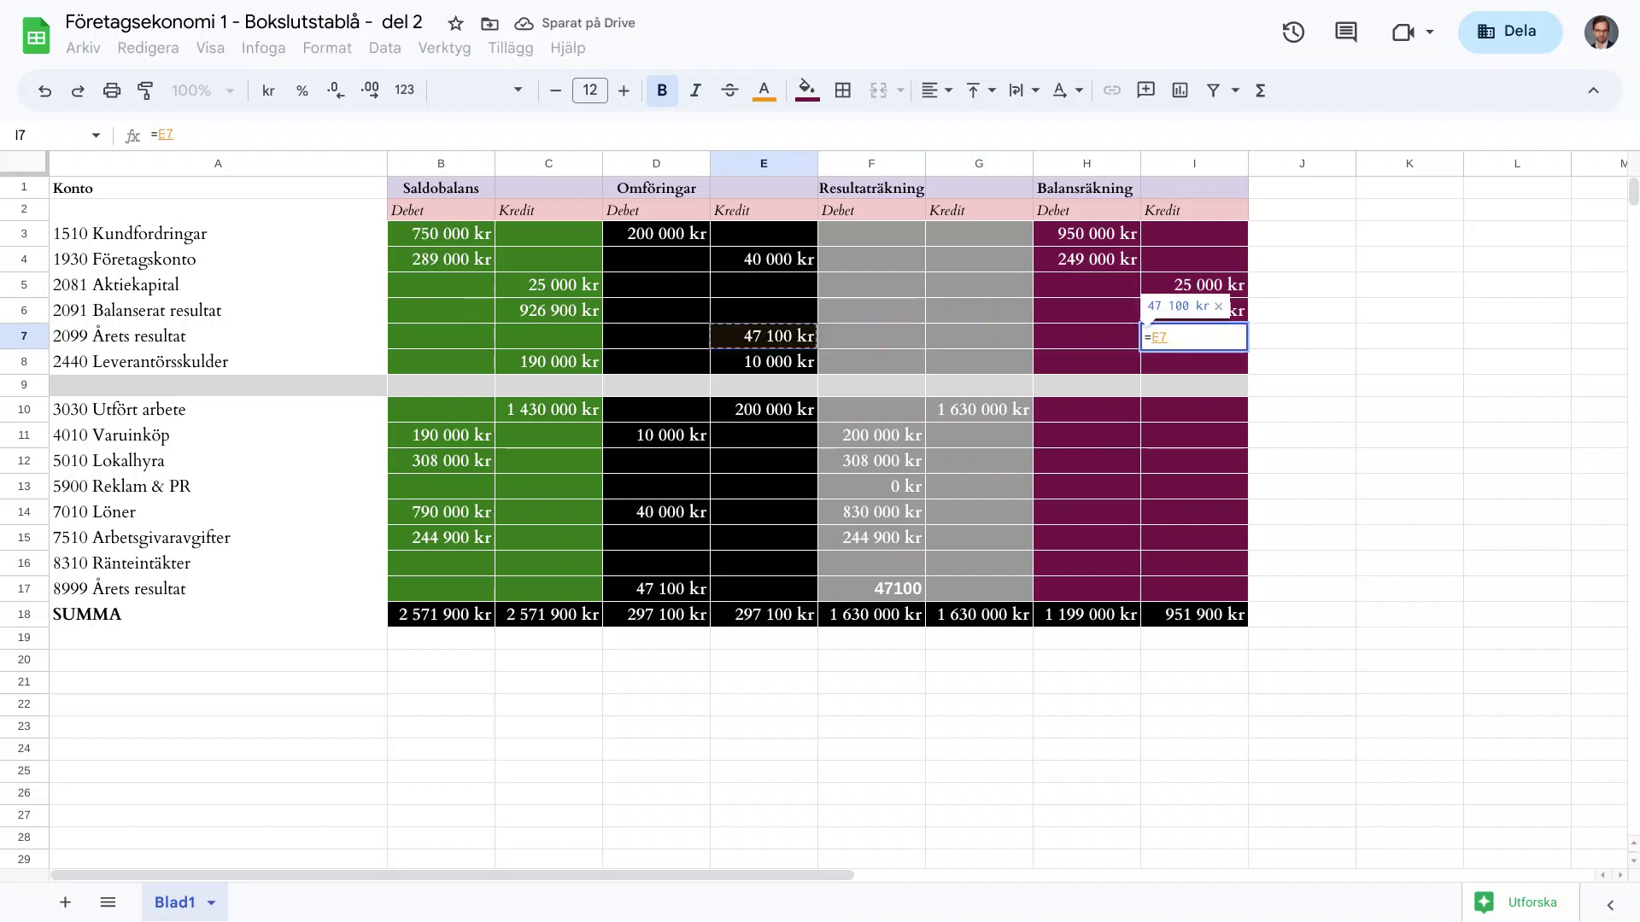
{"action": "key", "text": "Return"}
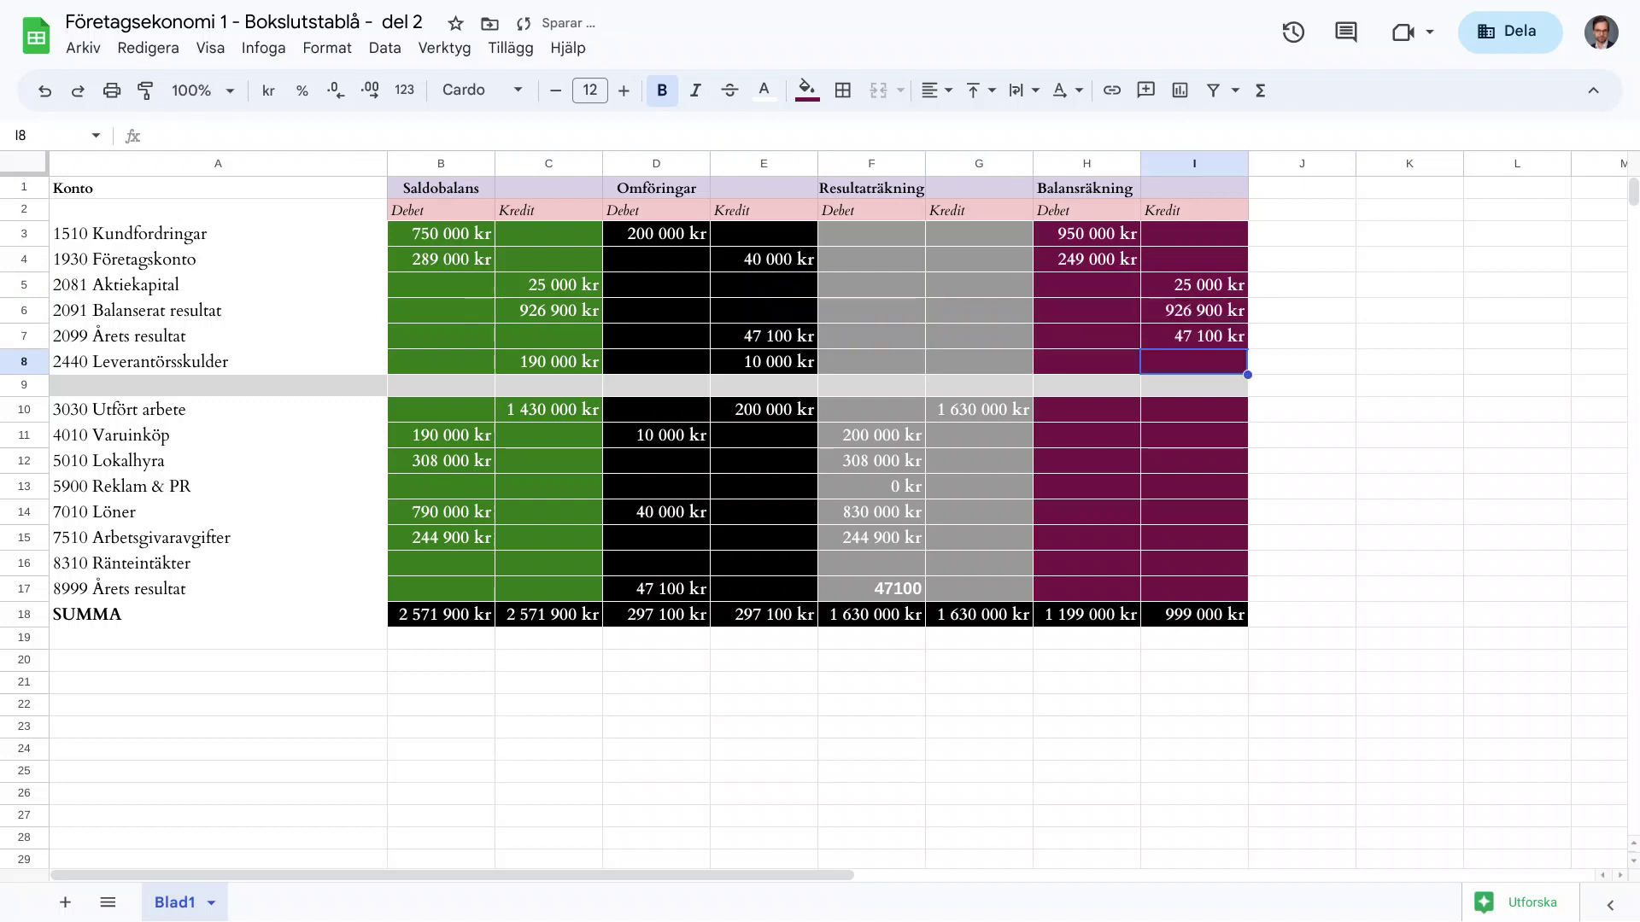
Calculate the Balansräkning credit for 2440 Leverantörsskulder in cell I8 with the formula =C8+E8
{"action": "type", "text": "="}
{"action": "key", "text": "Left"}
{"action": "key", "text": "Left"}
{"action": "key", "text": "Left"}
{"action": "key", "text": "Left"}
{"action": "key", "text": "Left"}
{"action": "key", "text": "Left"}
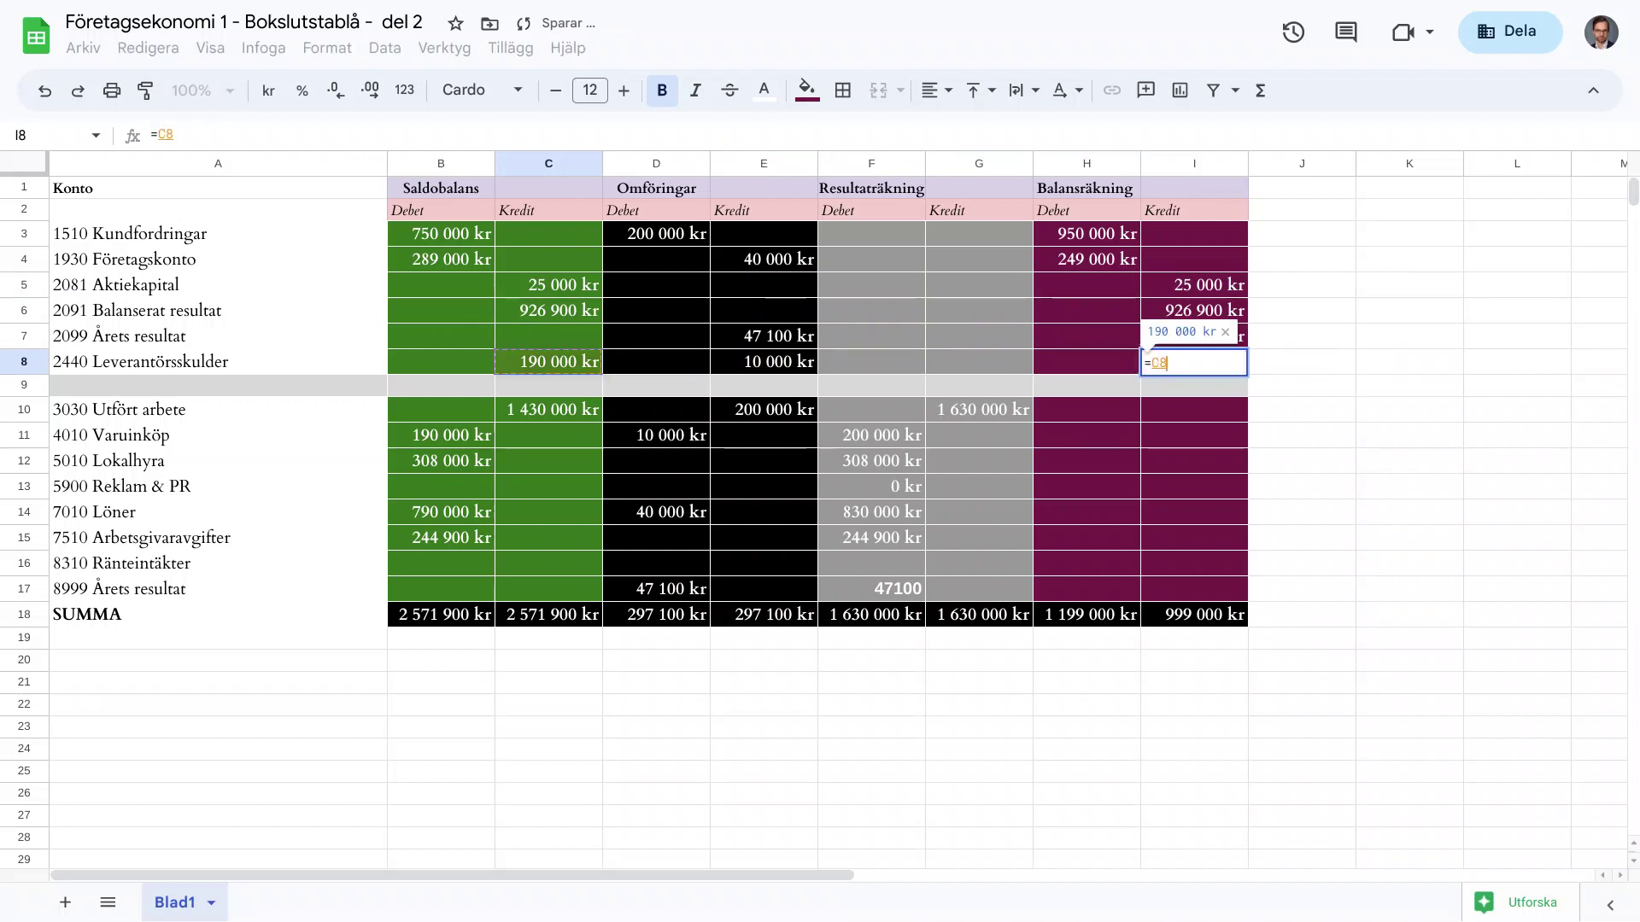
{"action": "type", "text": "+"}
{"action": "key", "text": "Left"}
{"action": "key", "text": "Left"}
{"action": "key", "text": "Left"}
{"action": "key", "text": "Left"}
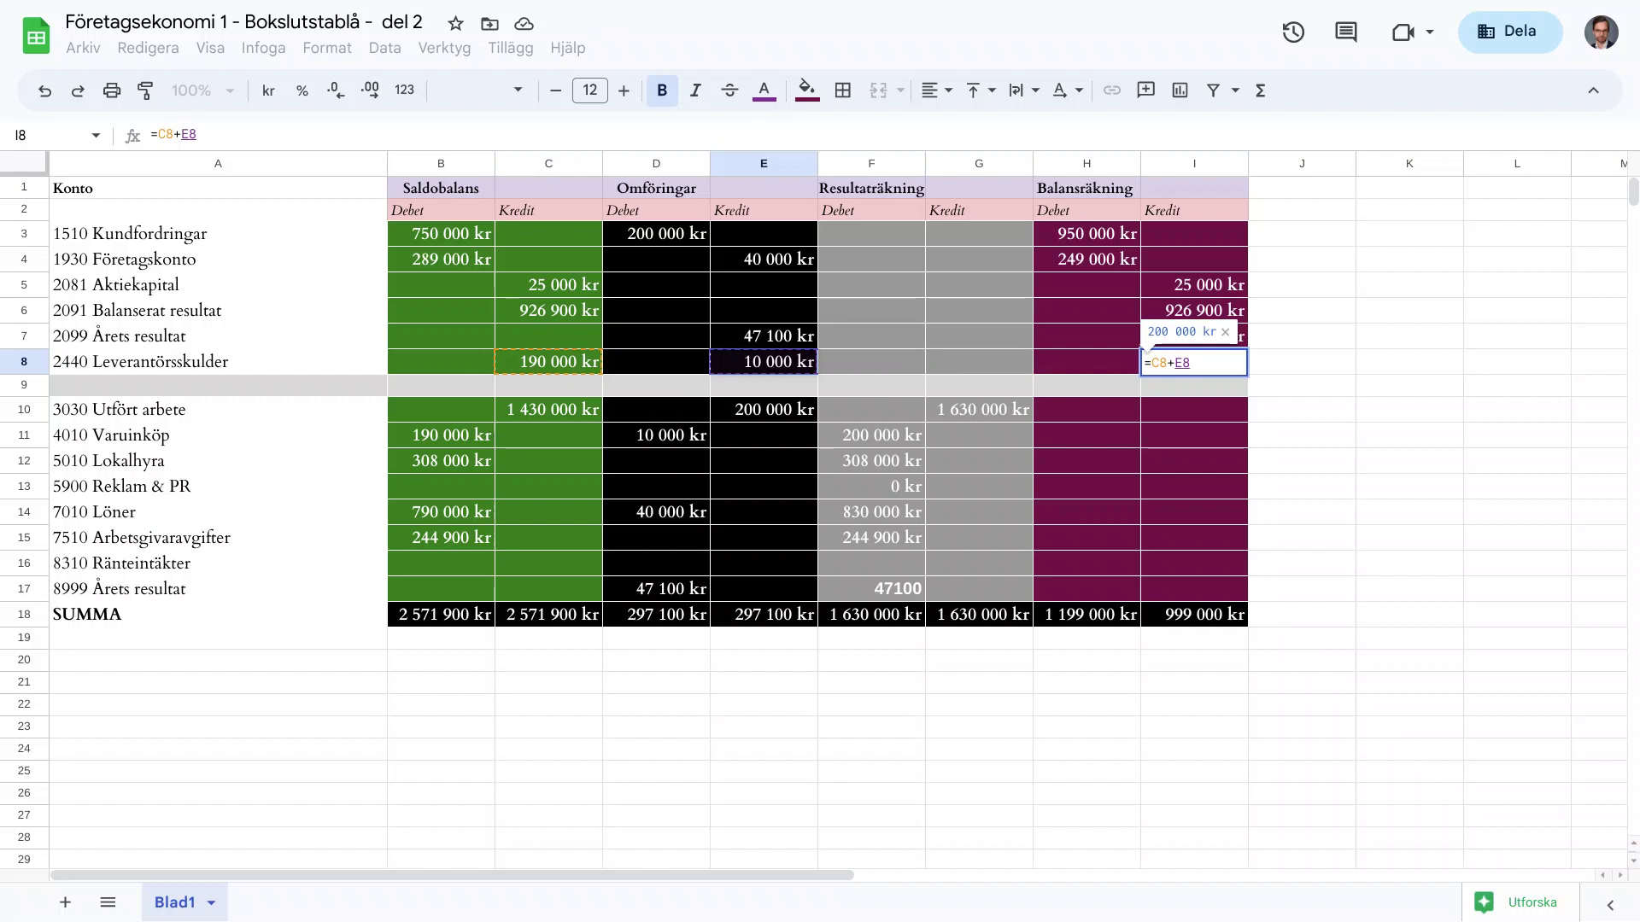
{"action": "key", "text": "Return"}
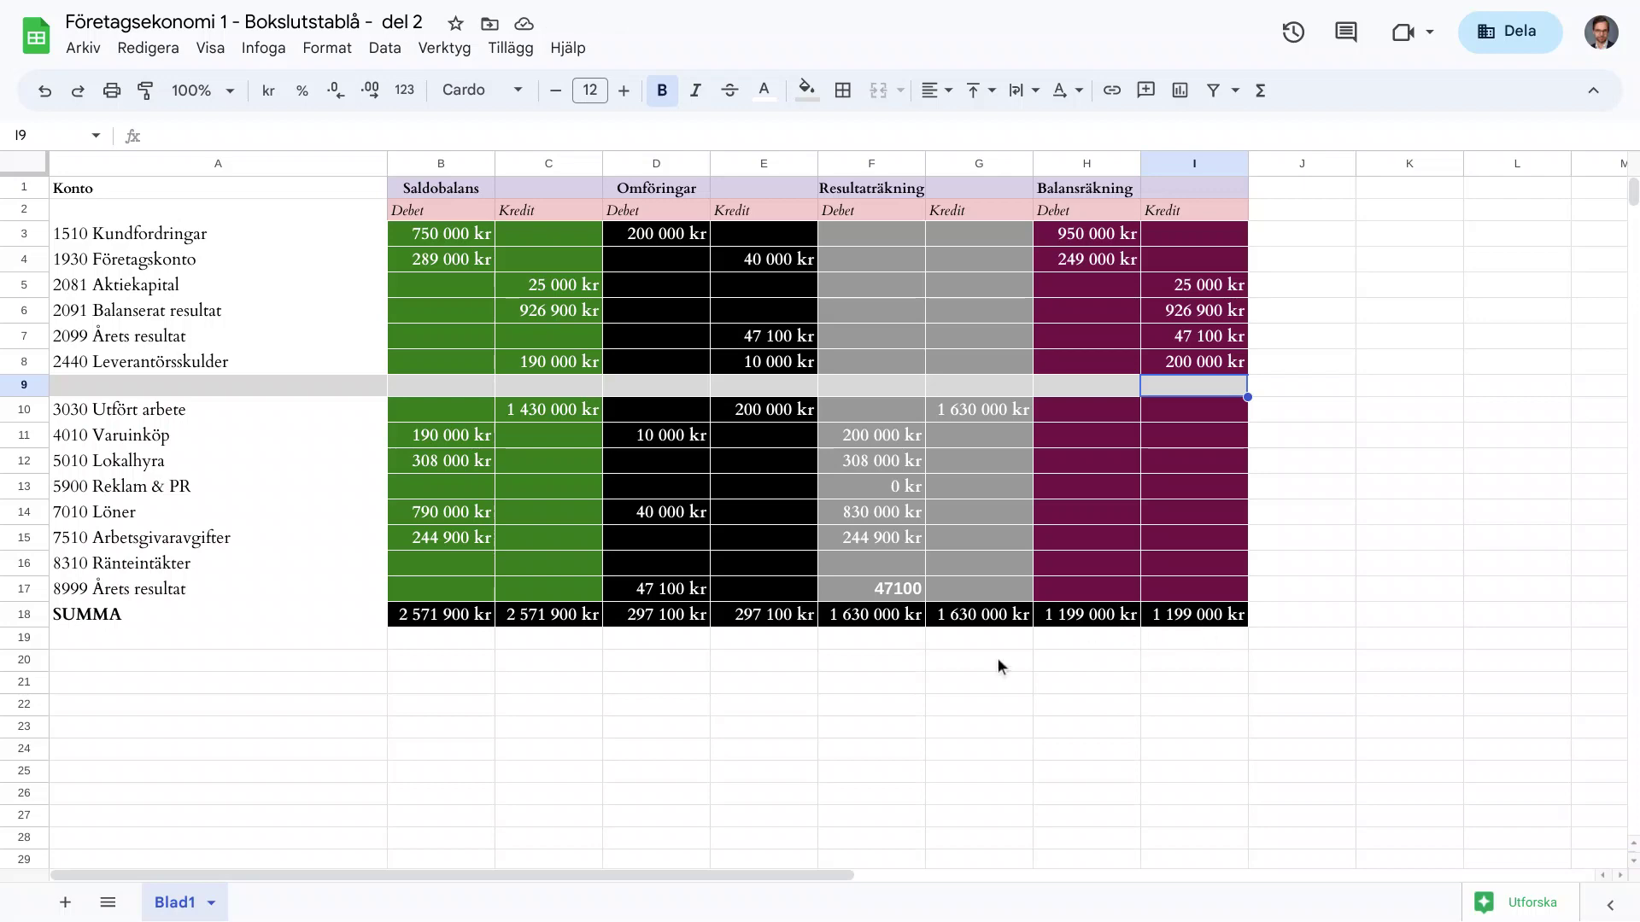
Switch to the Bokslut presentation in Google Slides and go to slide 23 with the empty Resultaträkning Eventföretaget table
{"action": "key", "text": "alt+Tab"}
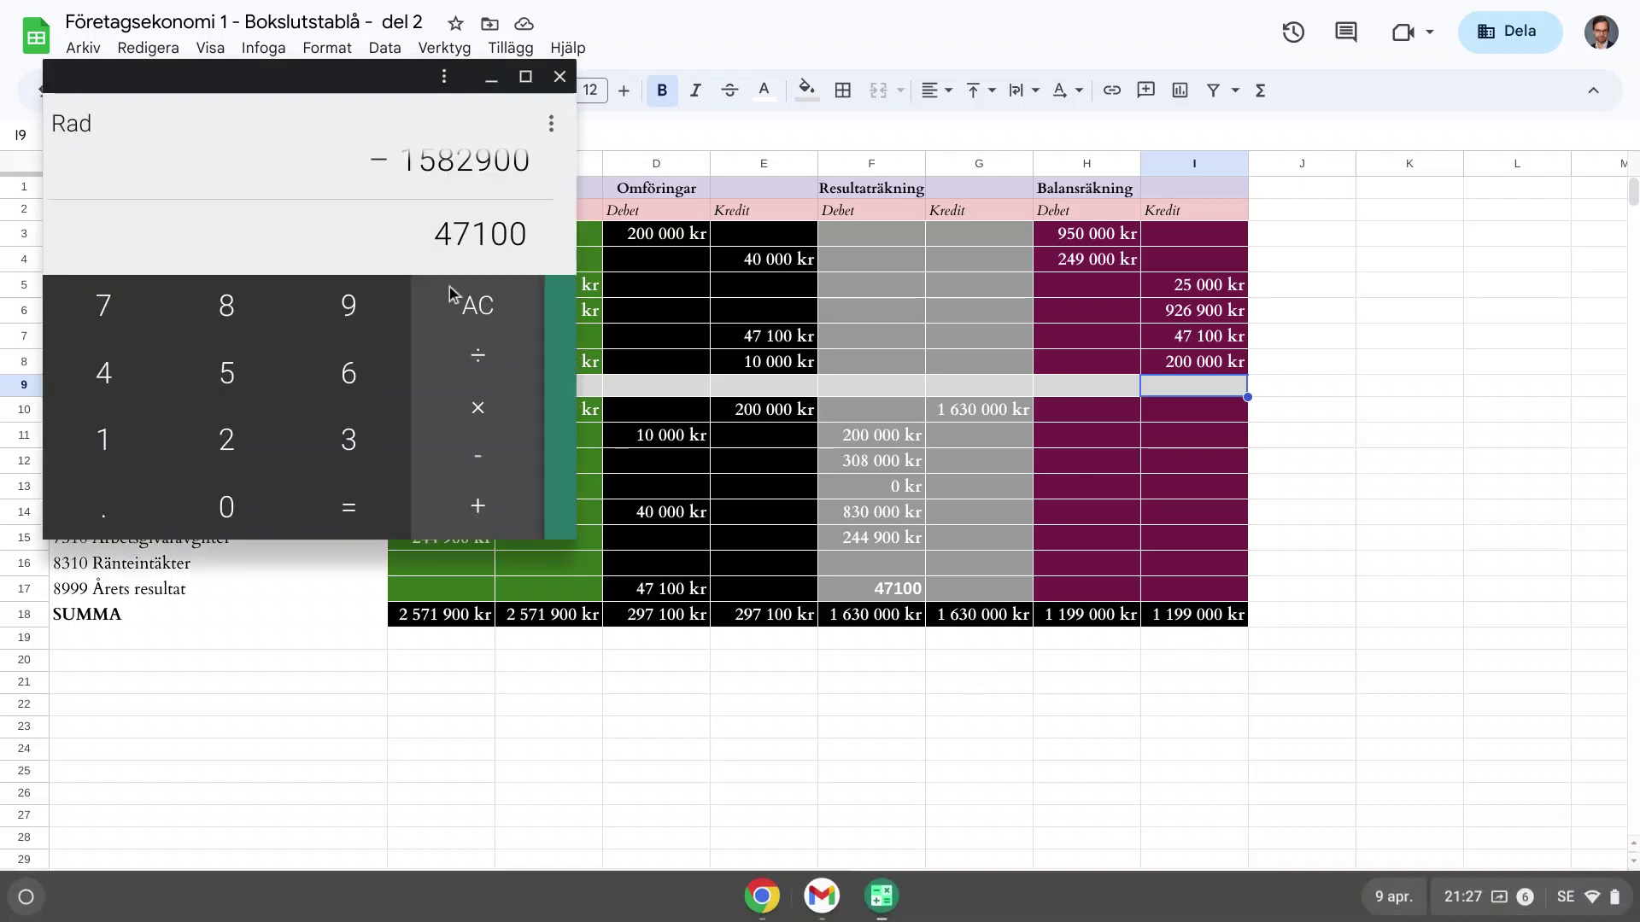
{"action": "key", "text": "alt+Tab"}
{"action": "key", "text": "alt+Tab"}
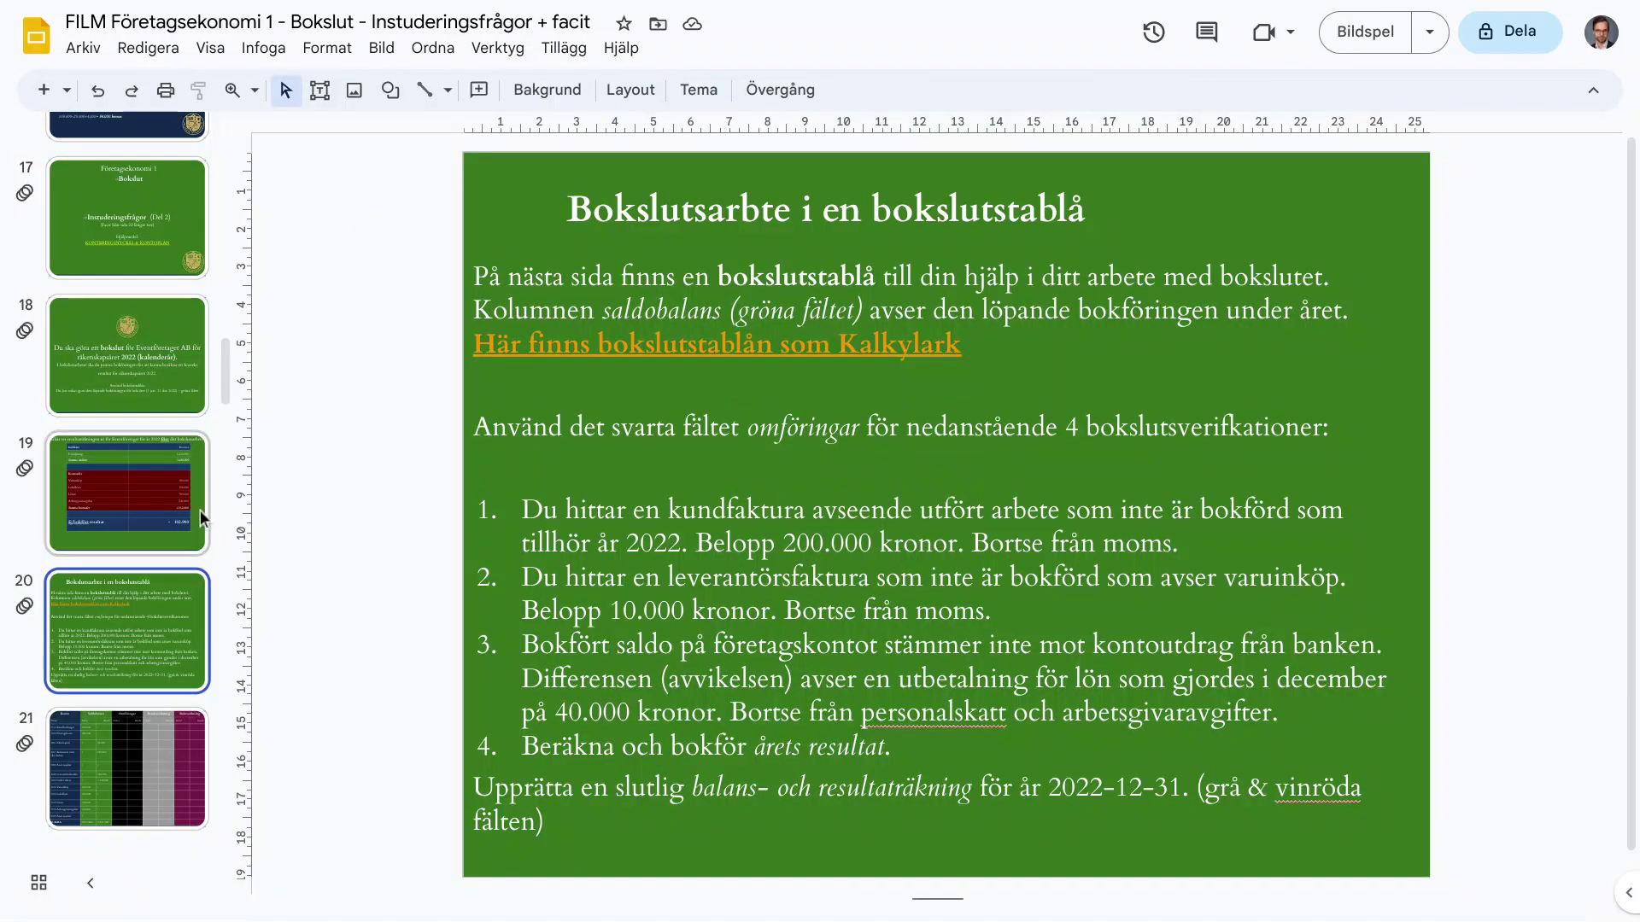
{"action": "key", "text": "Down"}
{"action": "key", "text": "Down"}
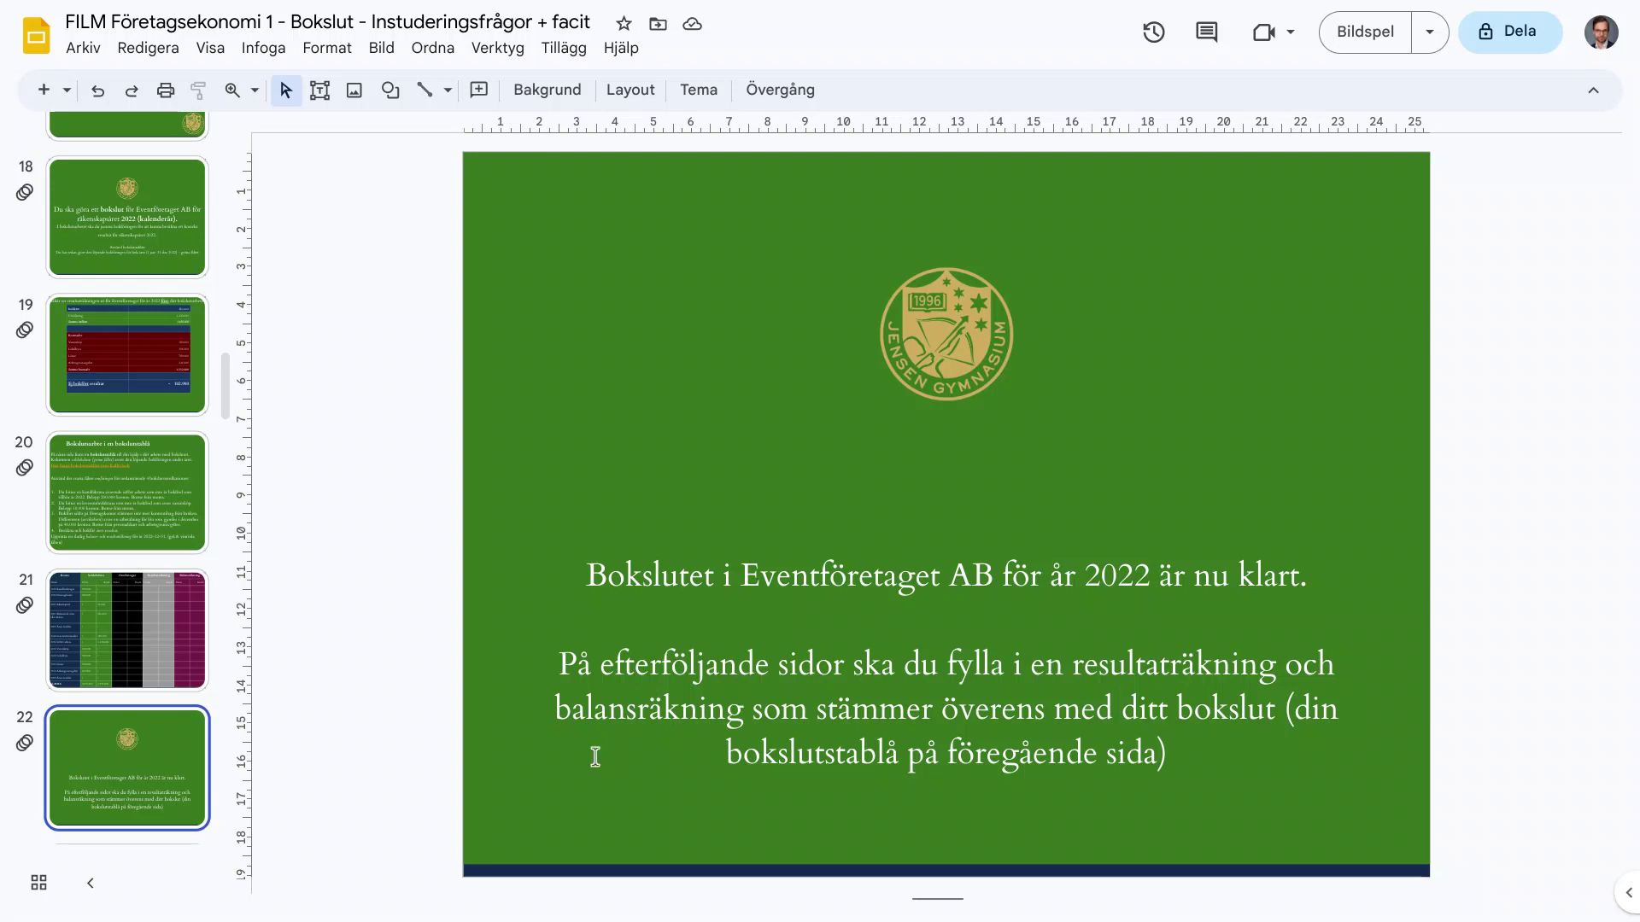
{"action": "key", "text": "Down"}
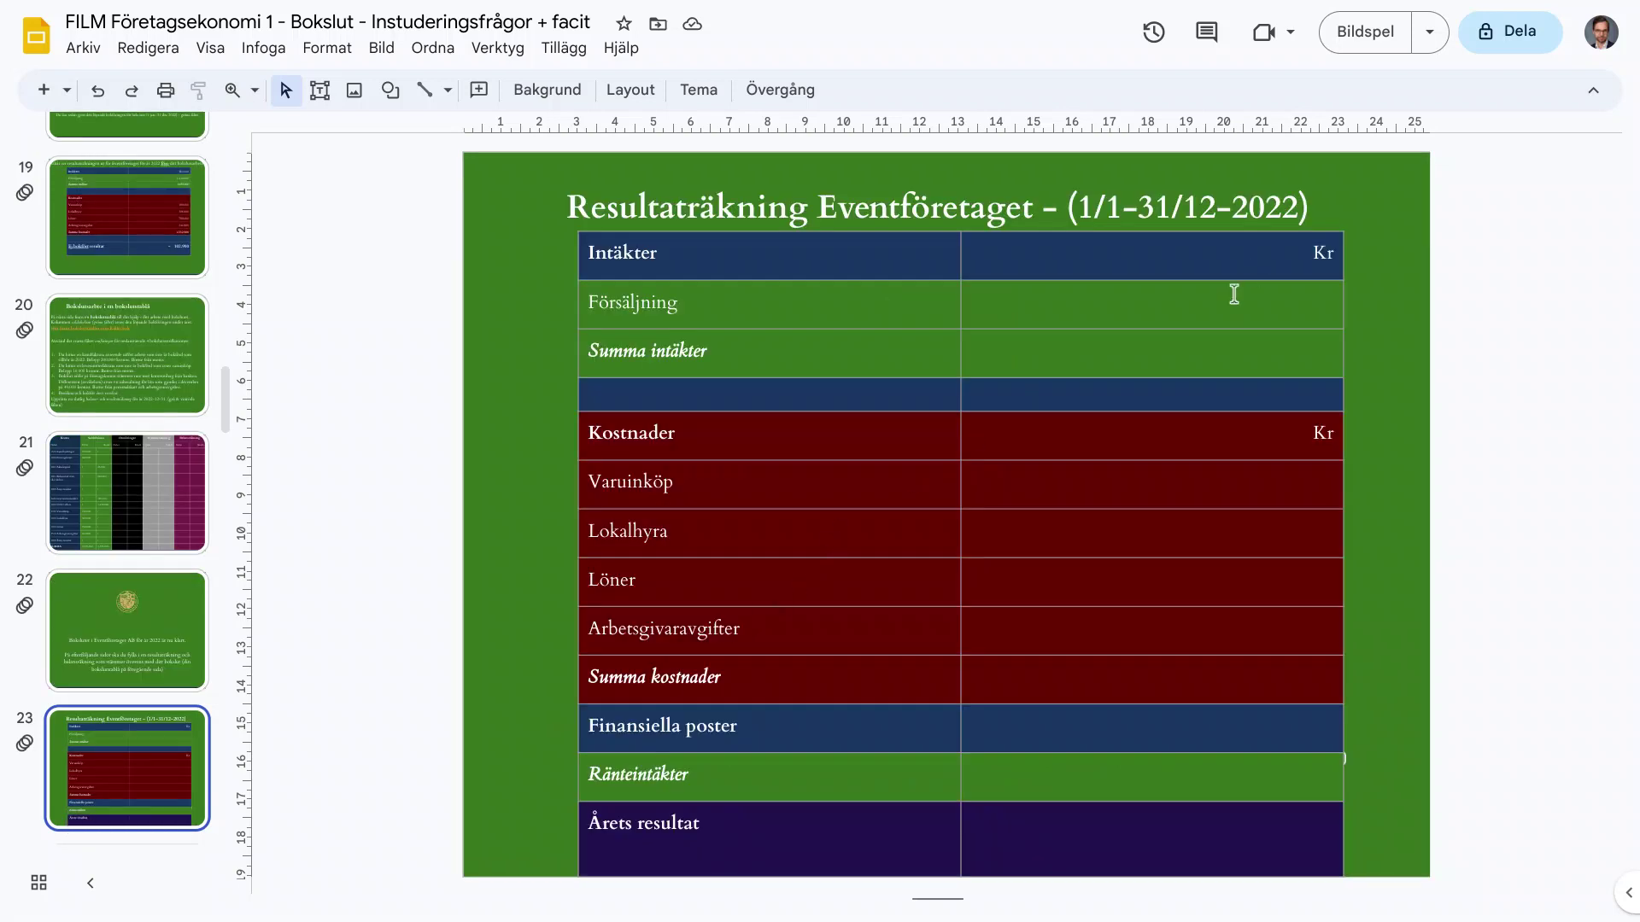
Check the closing table, and enter 1.630.000 for Försäljning and 1.630.00 for Summa intäkter in the slide's Resultaträkning table
{"action": "key", "text": "alt+Tab"}
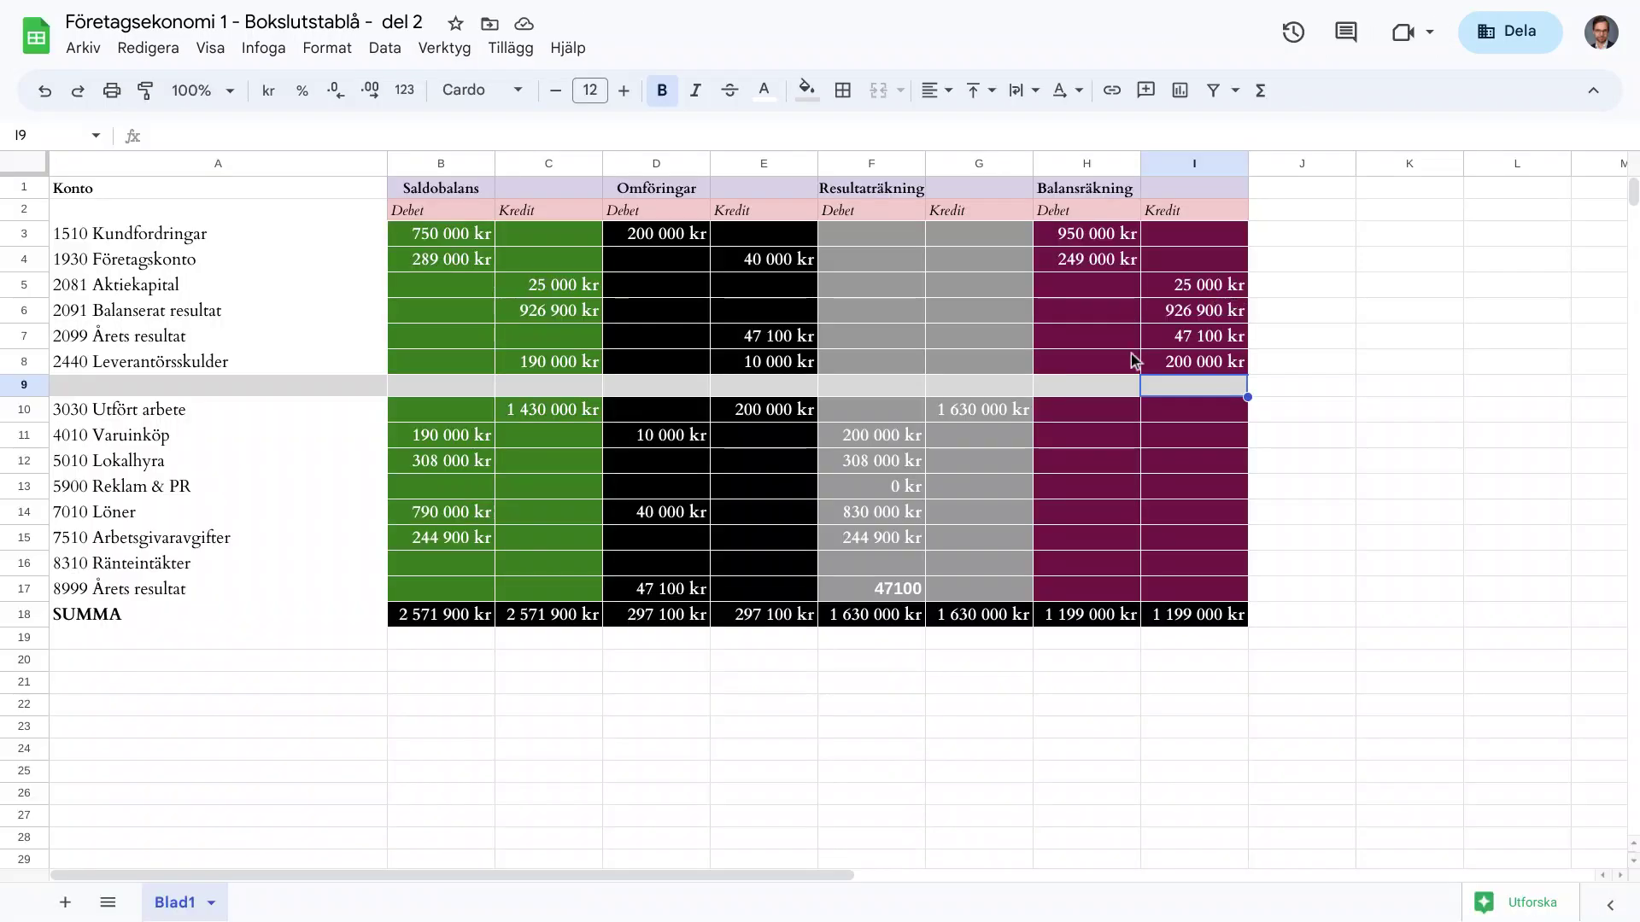
{"action": "key", "text": "alt+Tab"}
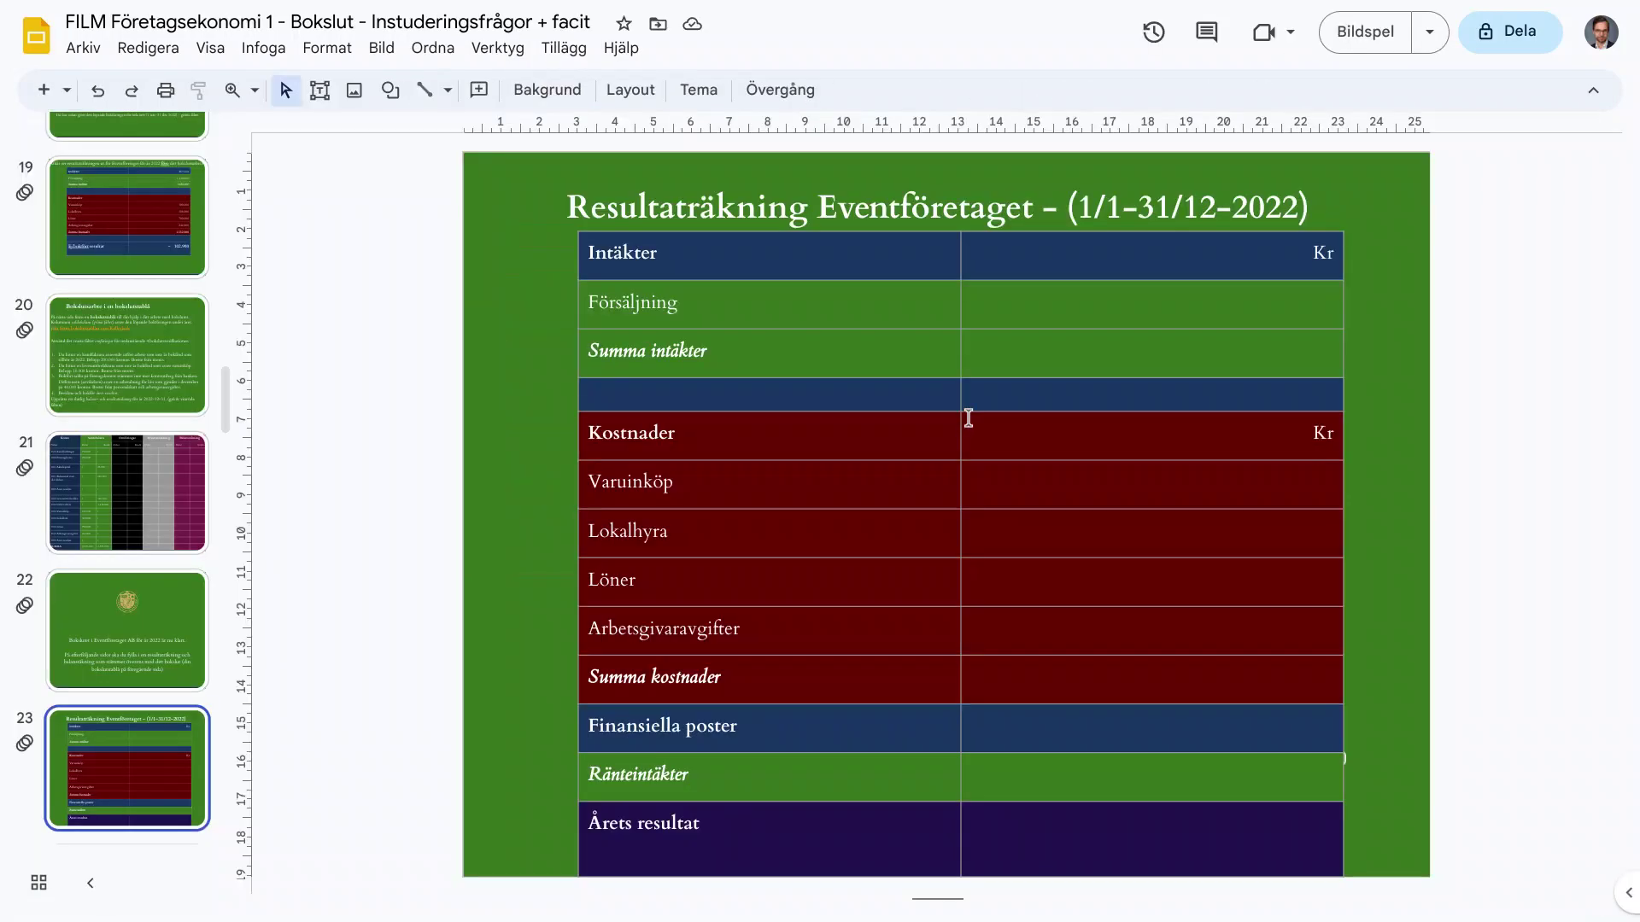
{"action": "left_click", "coordinate": [1089, 316]}
{"action": "type", "text": "1.630.000"}
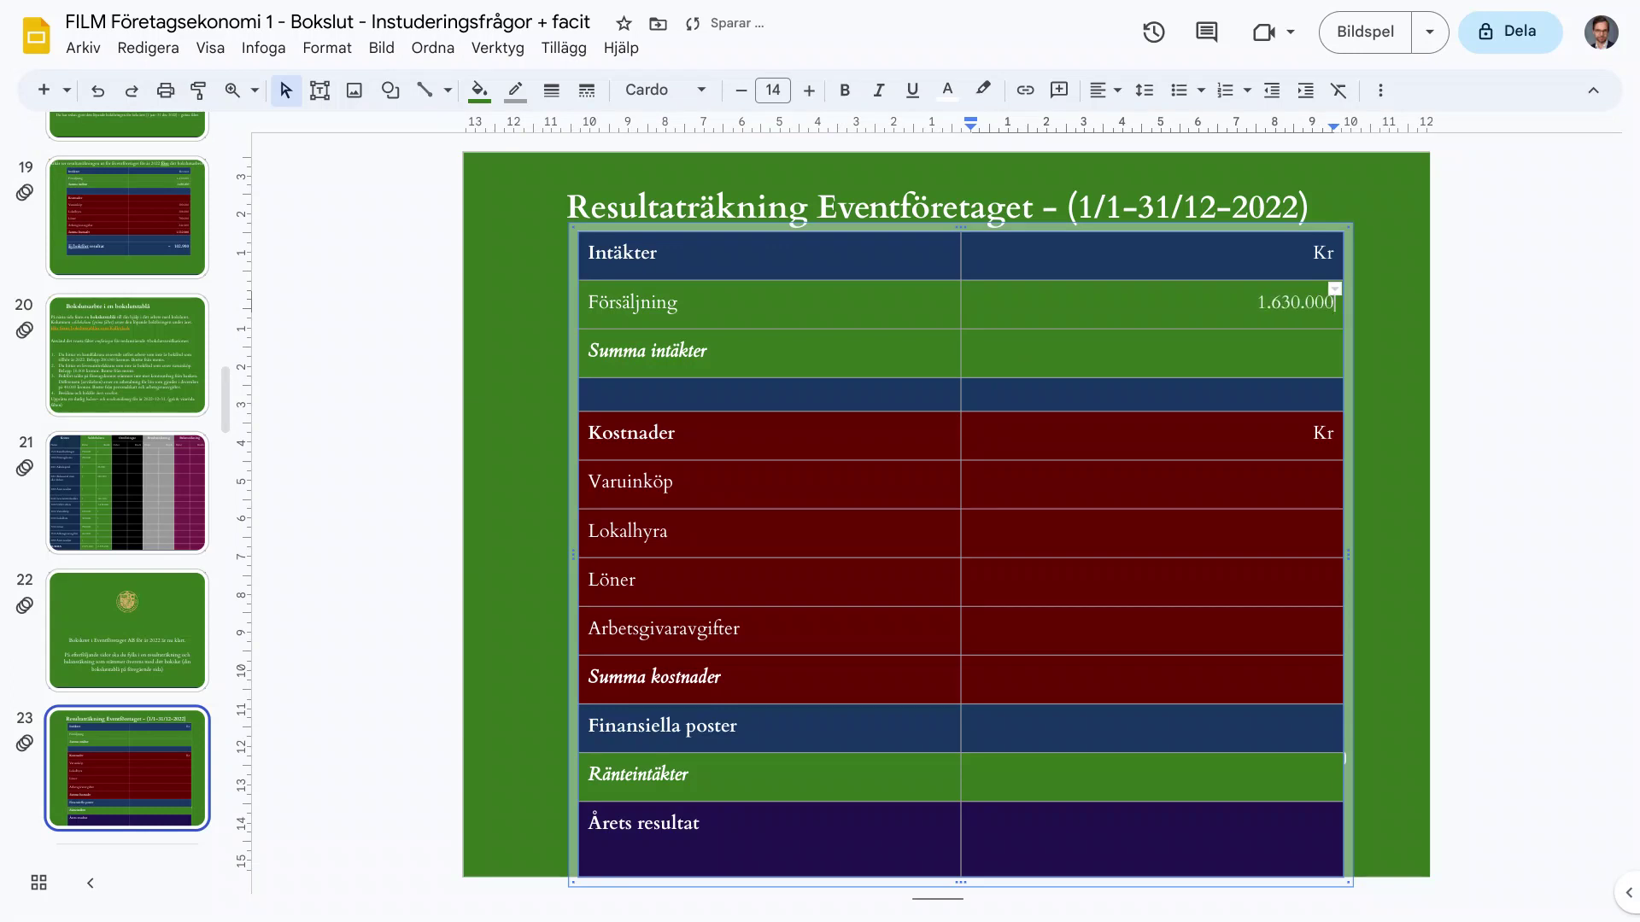
{"action": "left_click", "coordinate": [1088, 350]}
{"action": "type", "text": "1.630.00"}
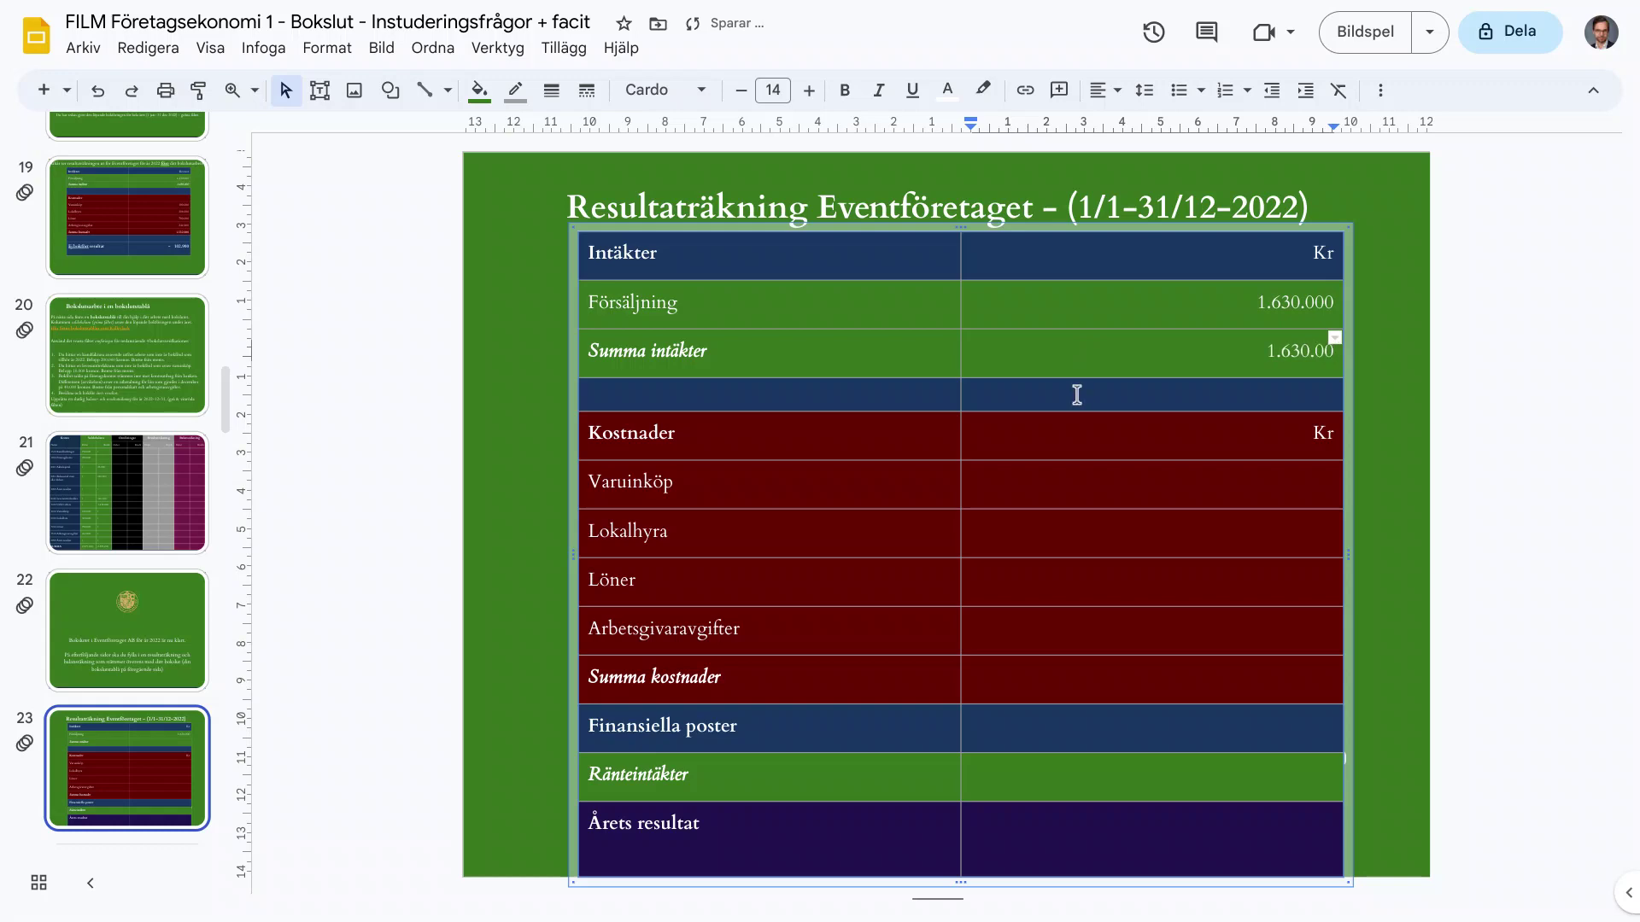
Look up the 4010 Varuinköp amount in the closing table and enter 200.000 for Varuinköp on the Resultaträkning slide
{"action": "key", "text": "alt+Tab"}
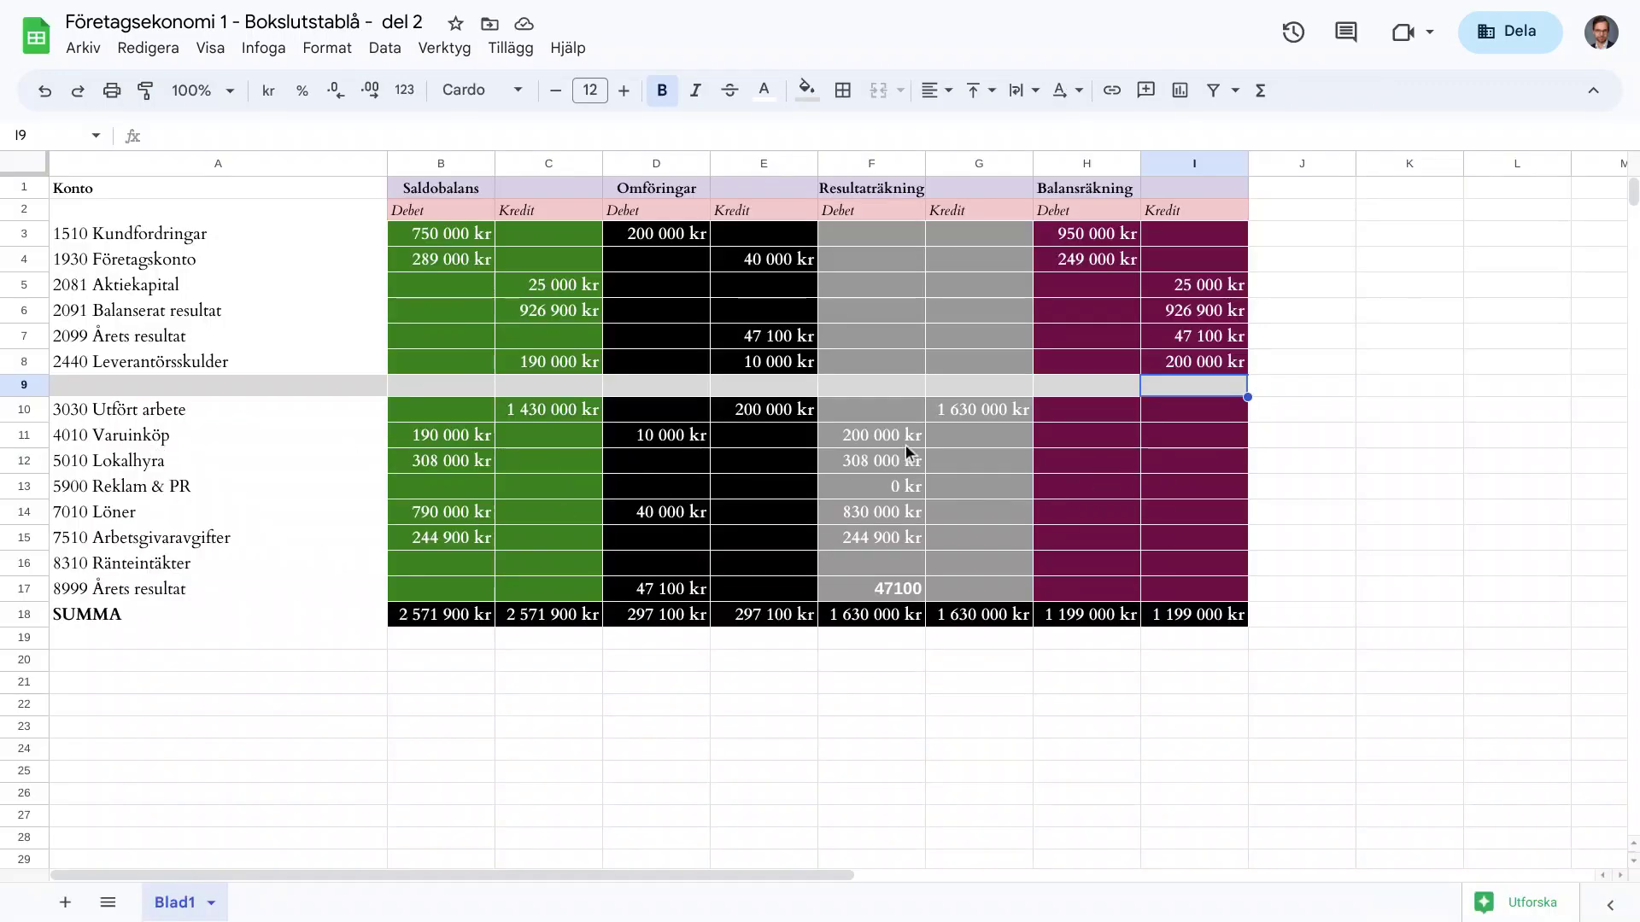
{"action": "key", "text": "alt+Tab"}
{"action": "type", "text": "200.000"}
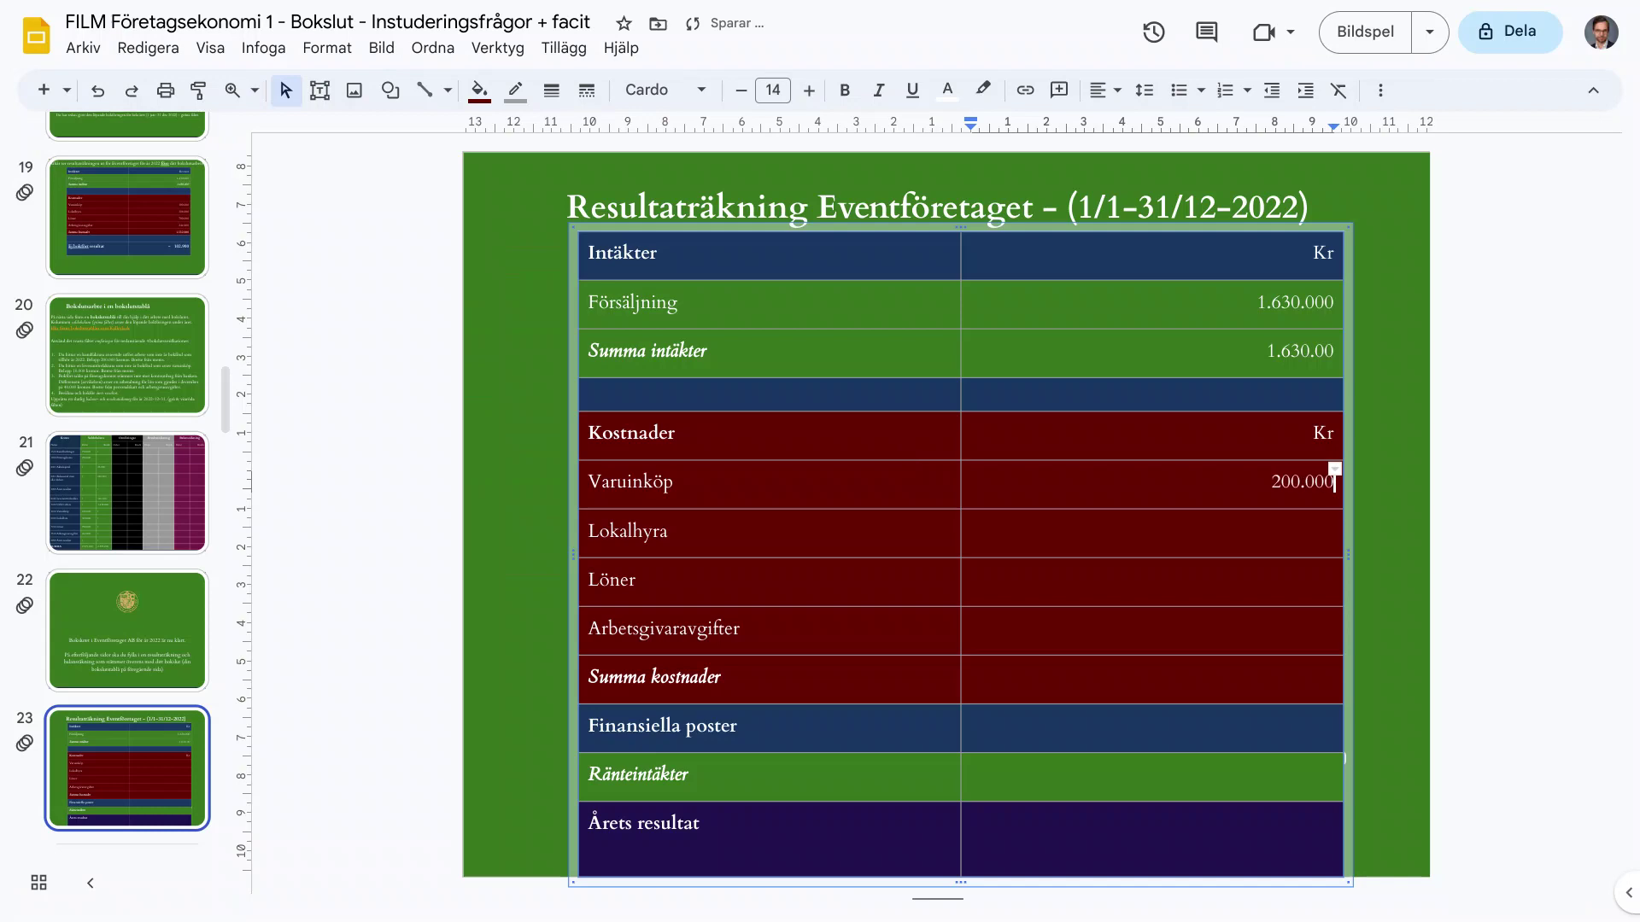
Look up the 5010 Lokalhyra row in the closing table and enter 308.000 for Lokalhyra on the Resultaträkning slide
{"action": "key", "text": "Down"}
{"action": "key", "text": "alt+Tab"}
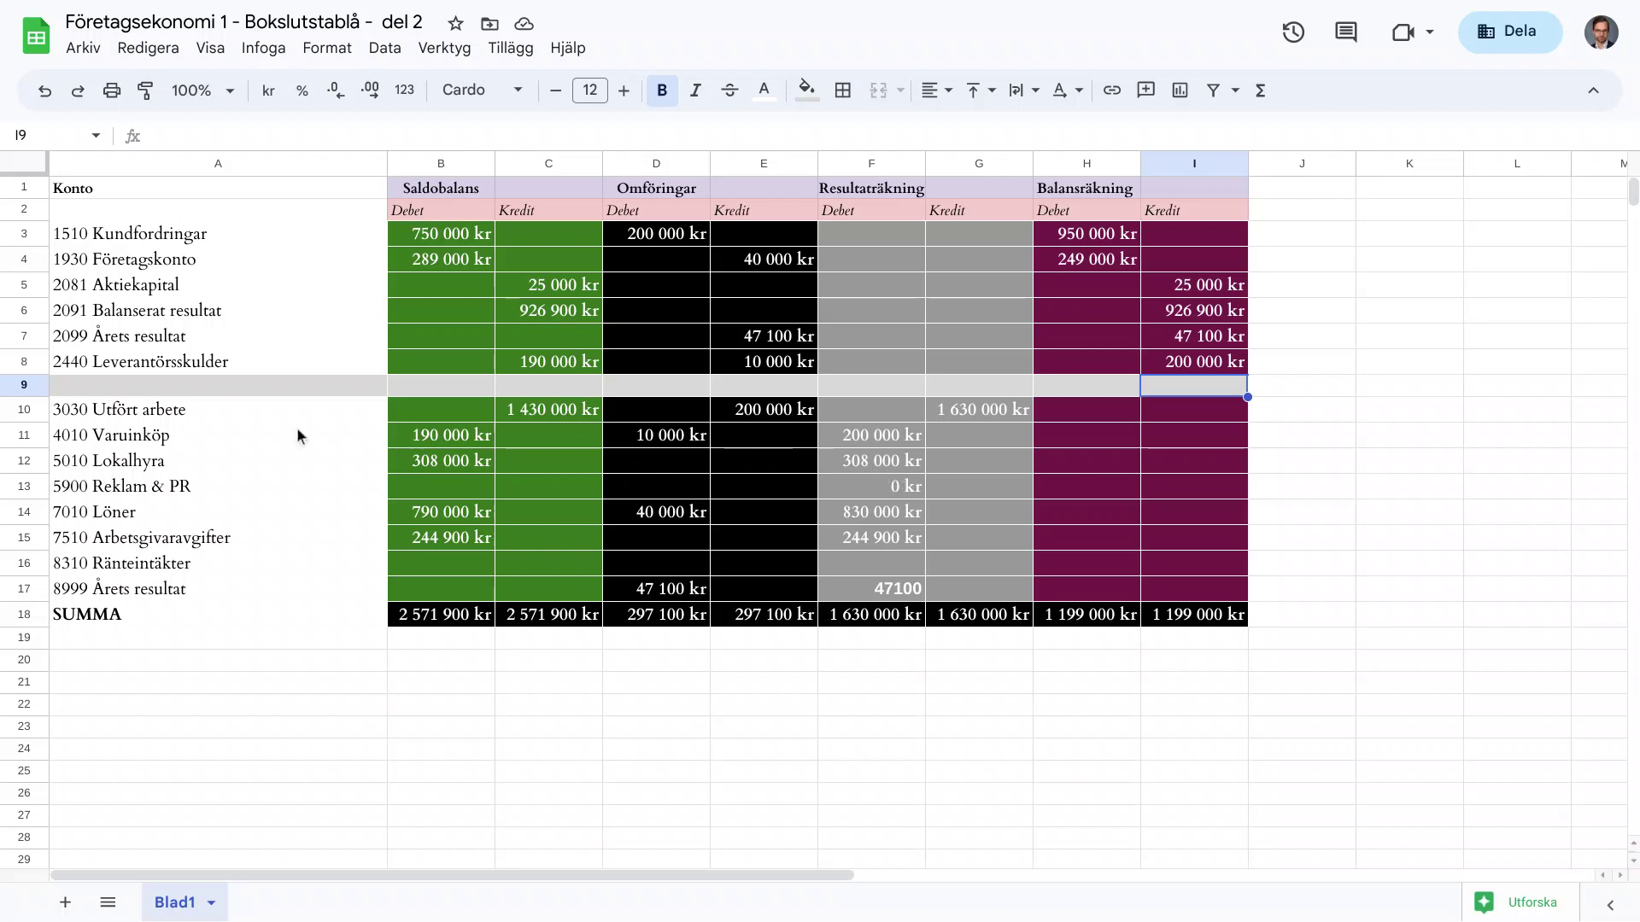
{"action": "left_click", "coordinate": [74, 464]}
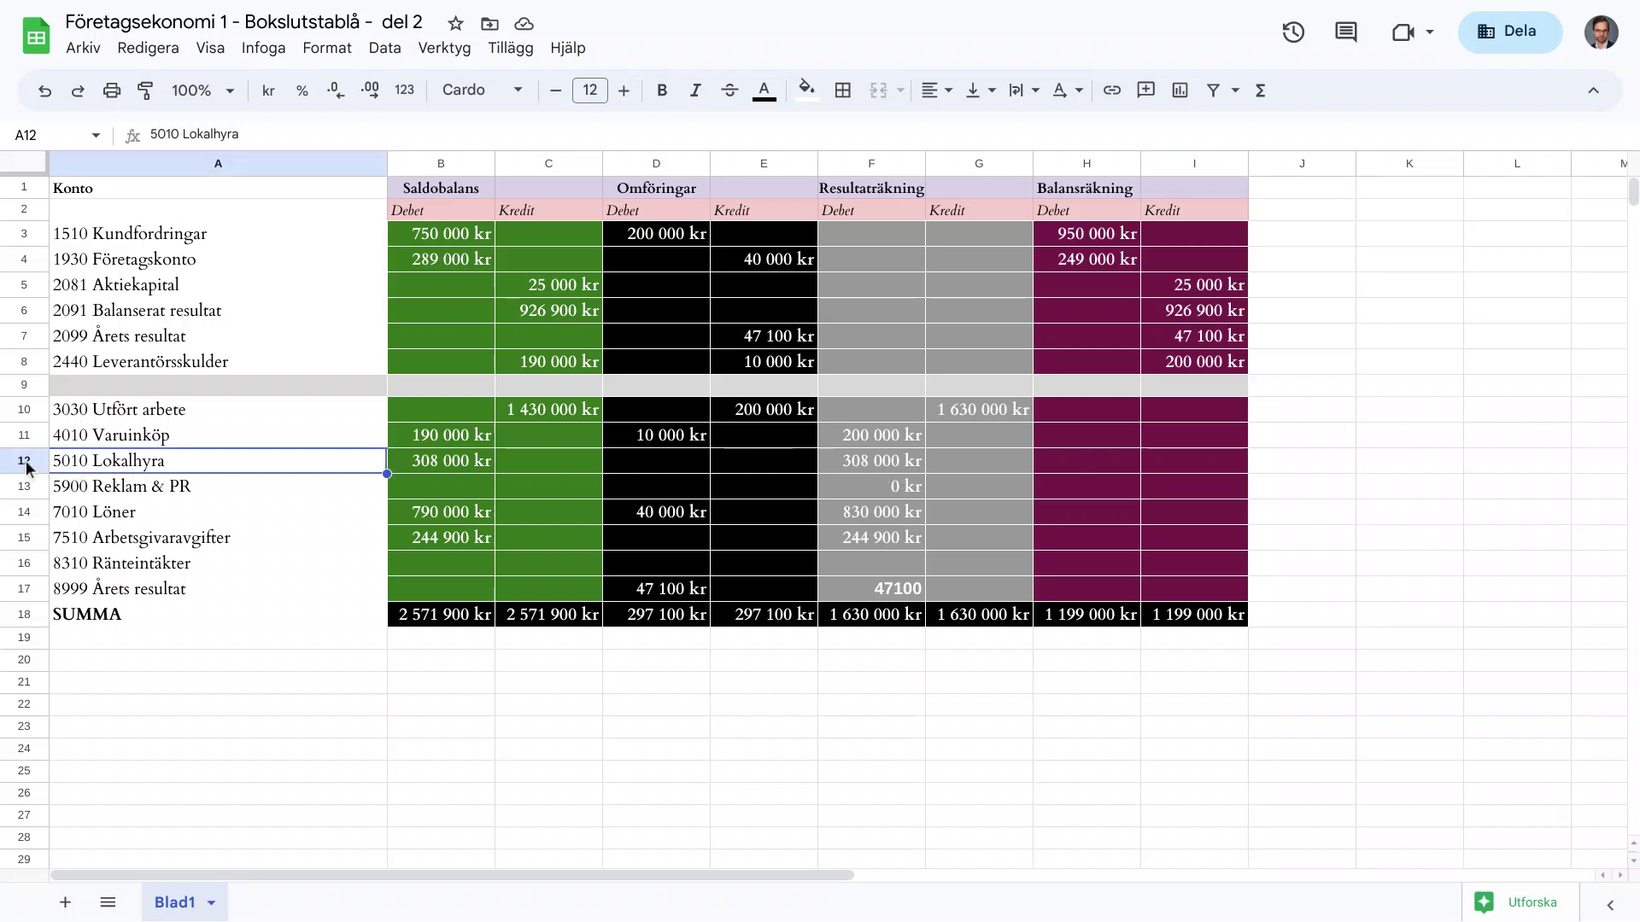
{"action": "left_click", "coordinate": [24, 461]}
{"action": "key", "text": "alt+Tab"}
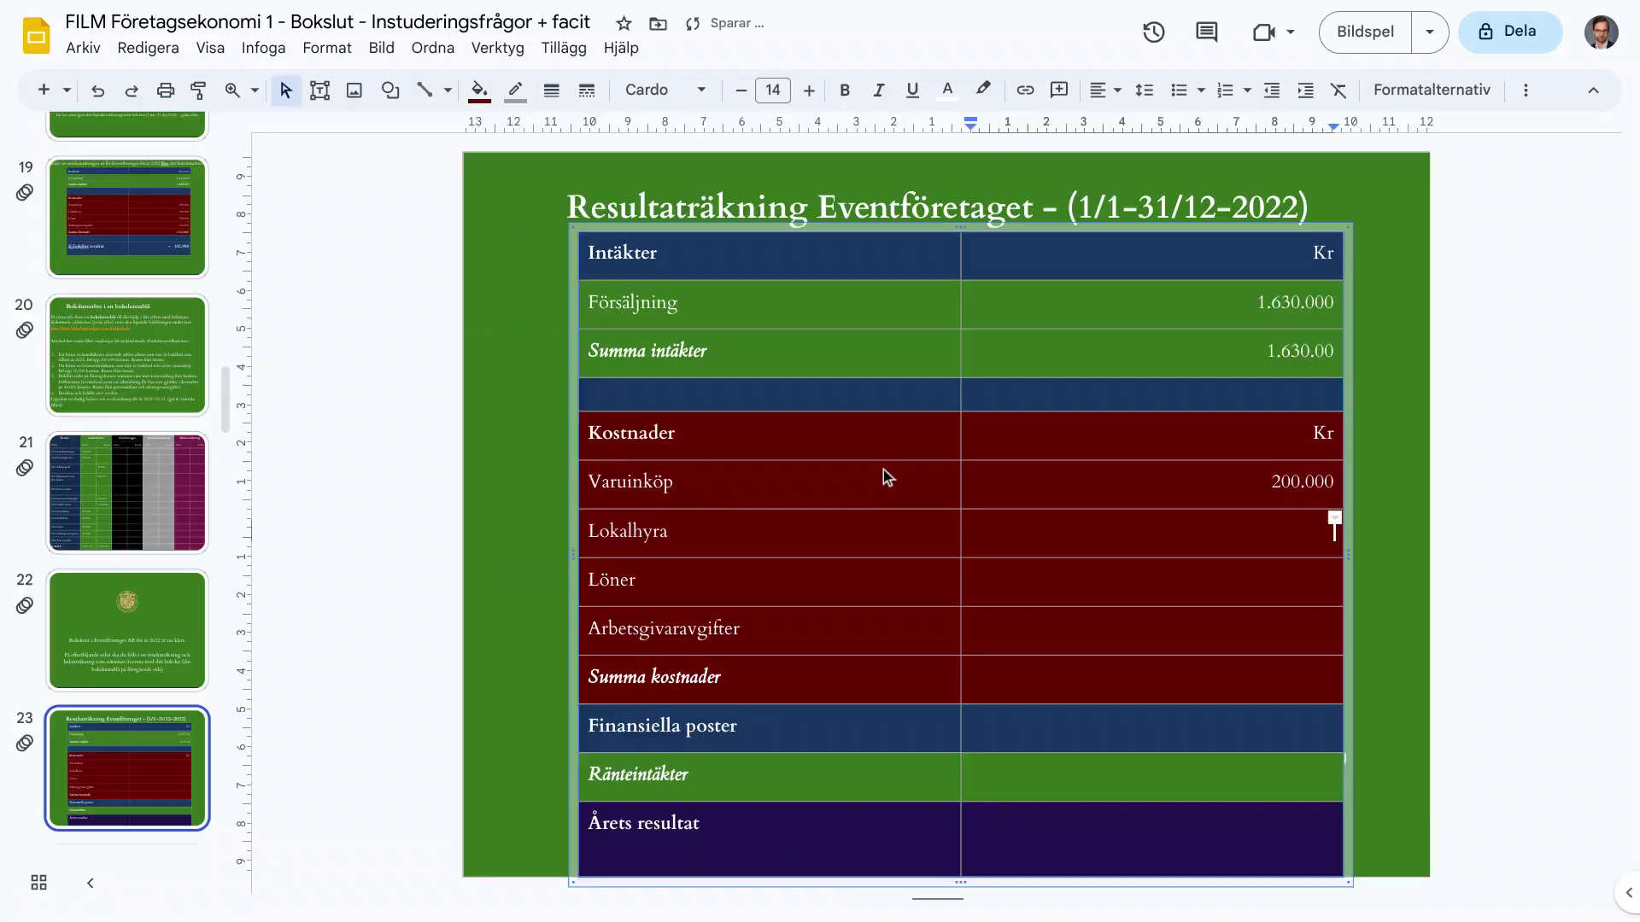
{"action": "type", "text": "308.000"}
Look up the 7010 Löner row in the closing table and enter 830000 for Löner on the Resultaträkning slide
{"action": "key", "text": "alt+Tab"}
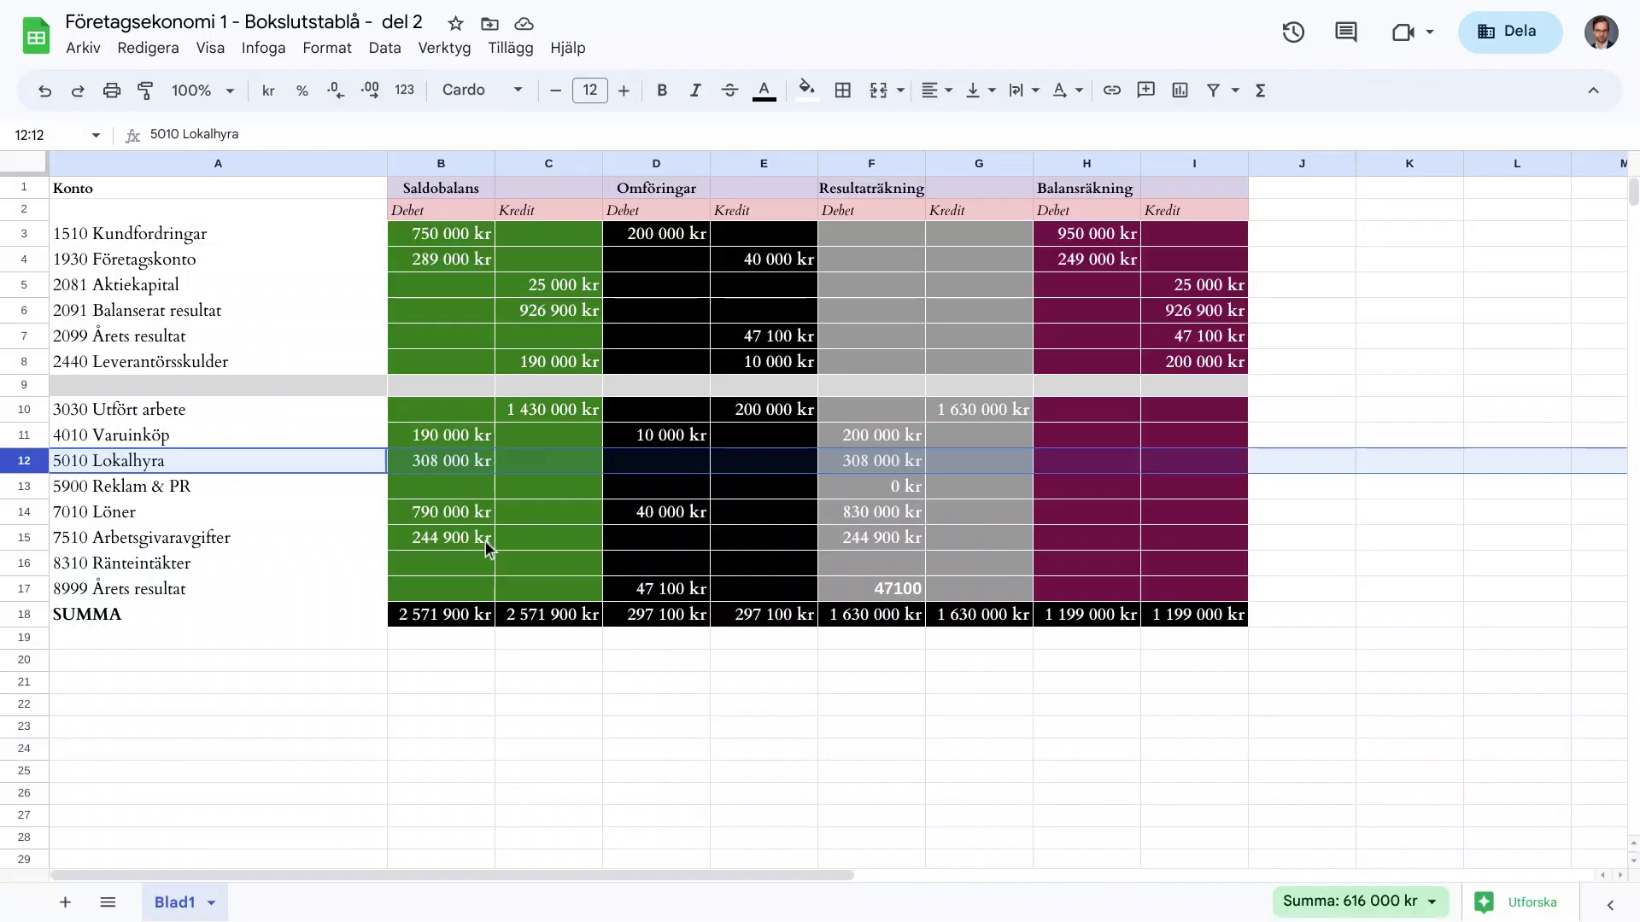
{"action": "left_click", "coordinate": [22, 518]}
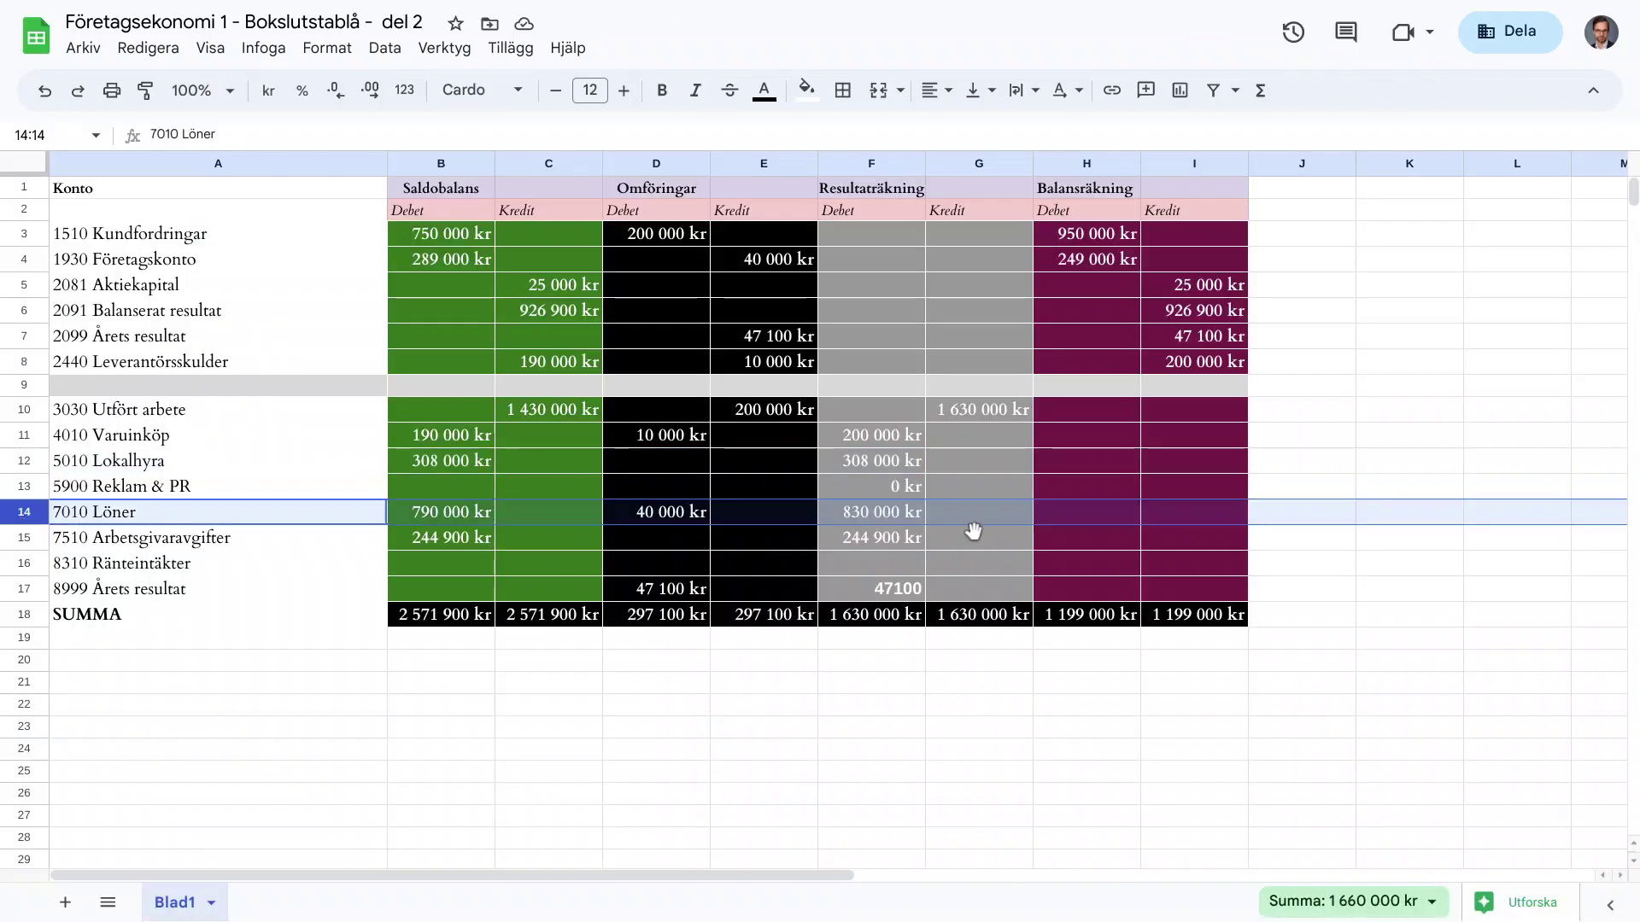
{"action": "key", "text": "alt+Tab"}
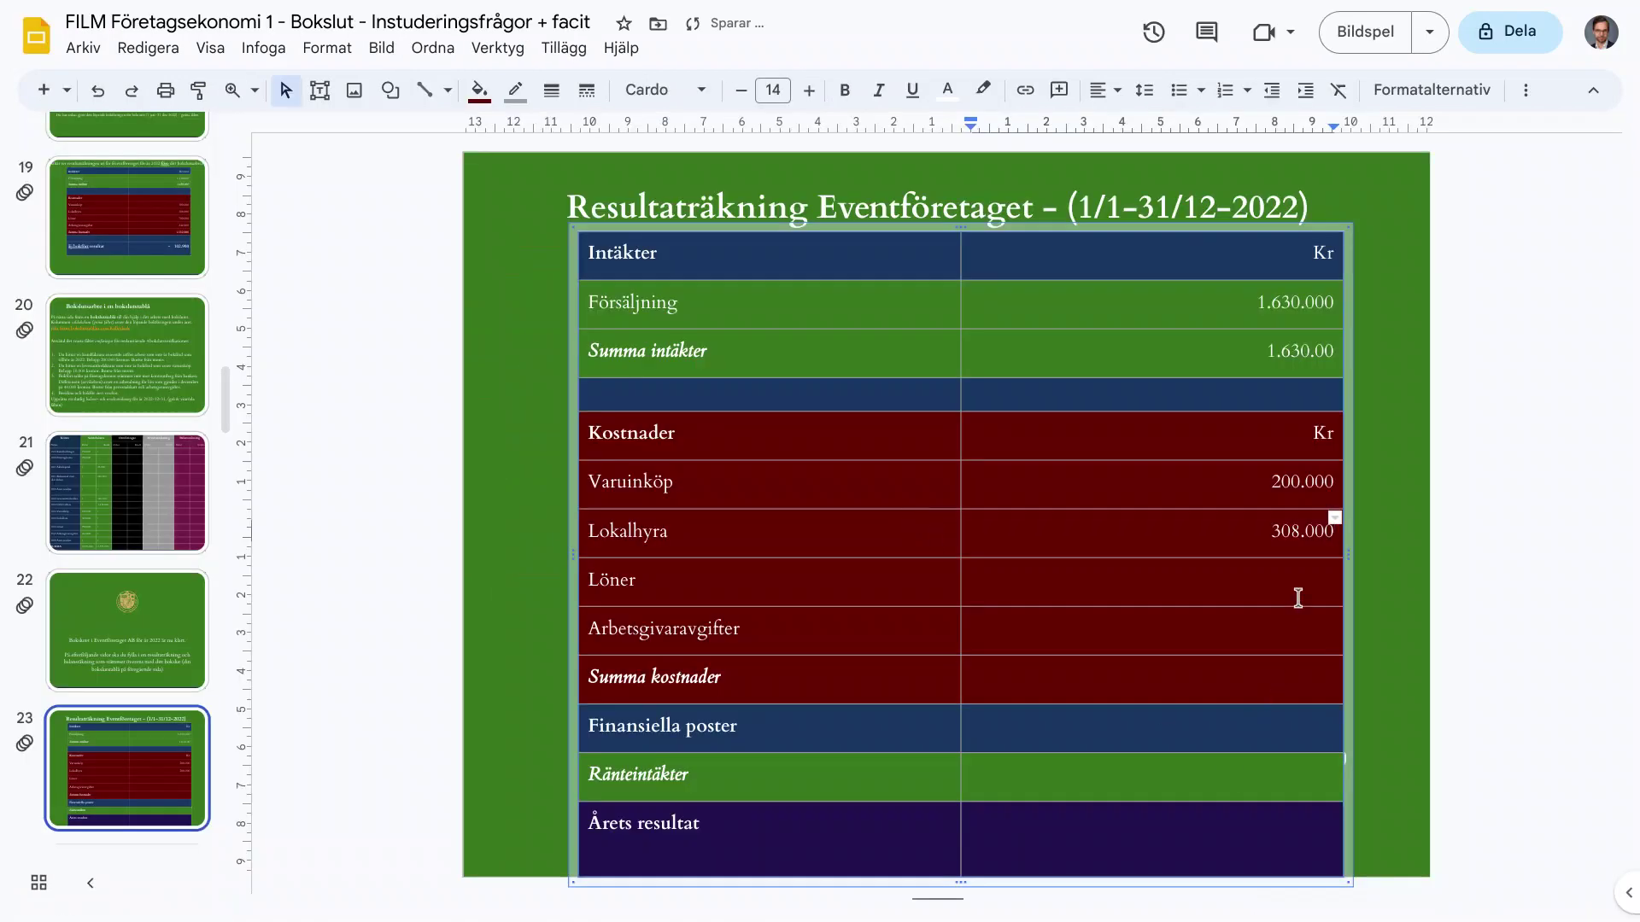
{"action": "type", "text": "830000"}
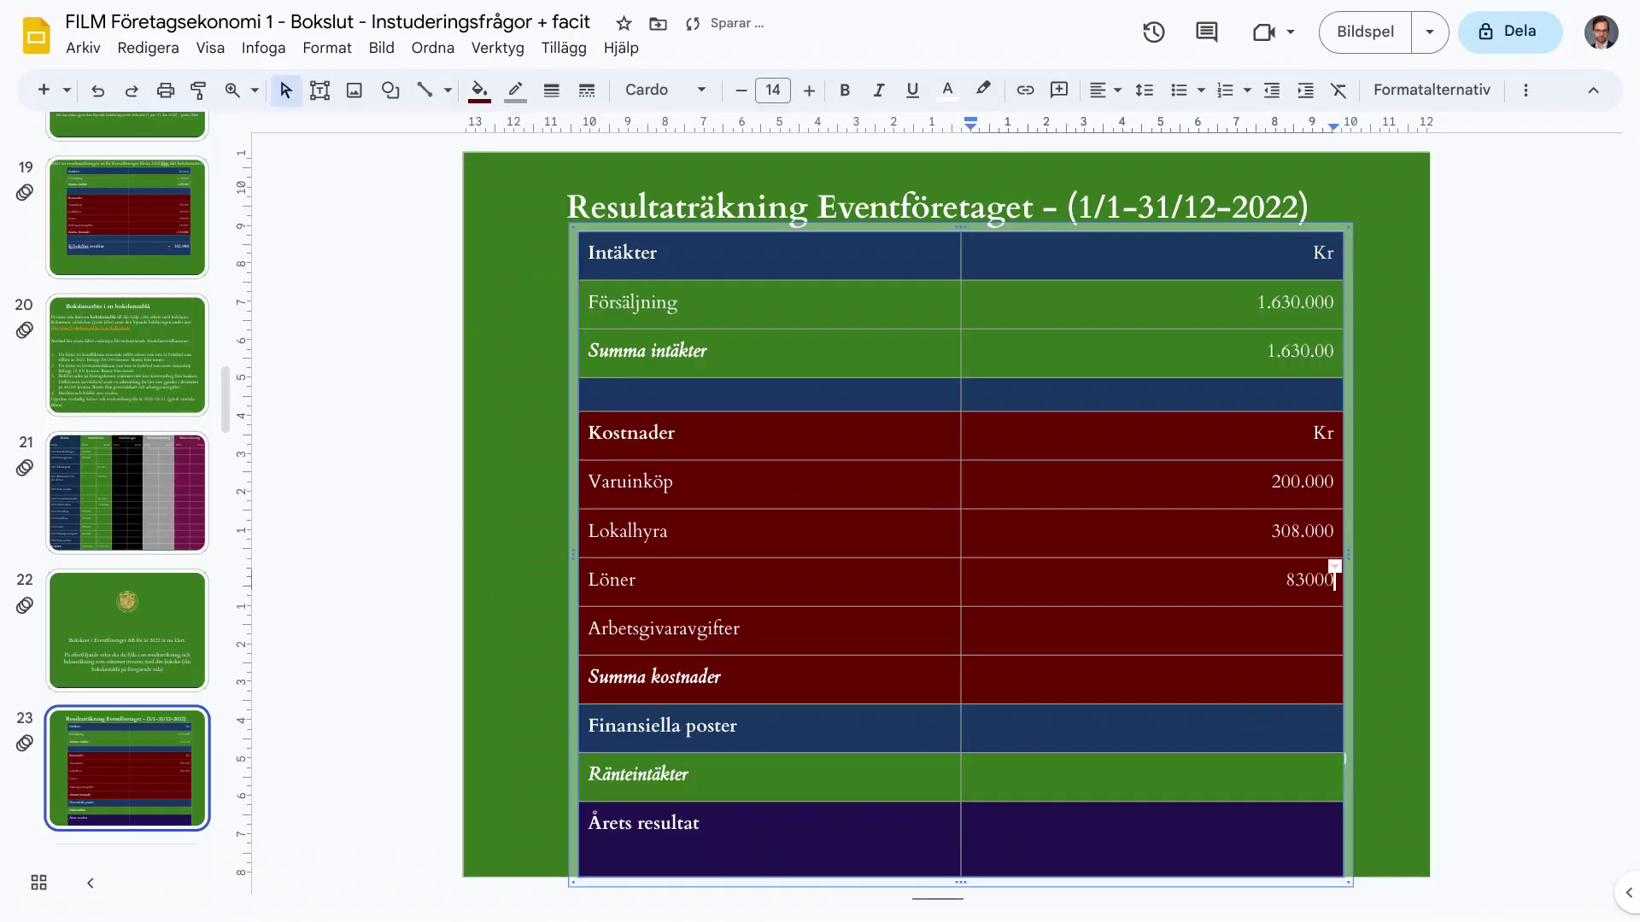
{"action": "key", "text": "Return"}
{"action": "key", "text": "Tab"}
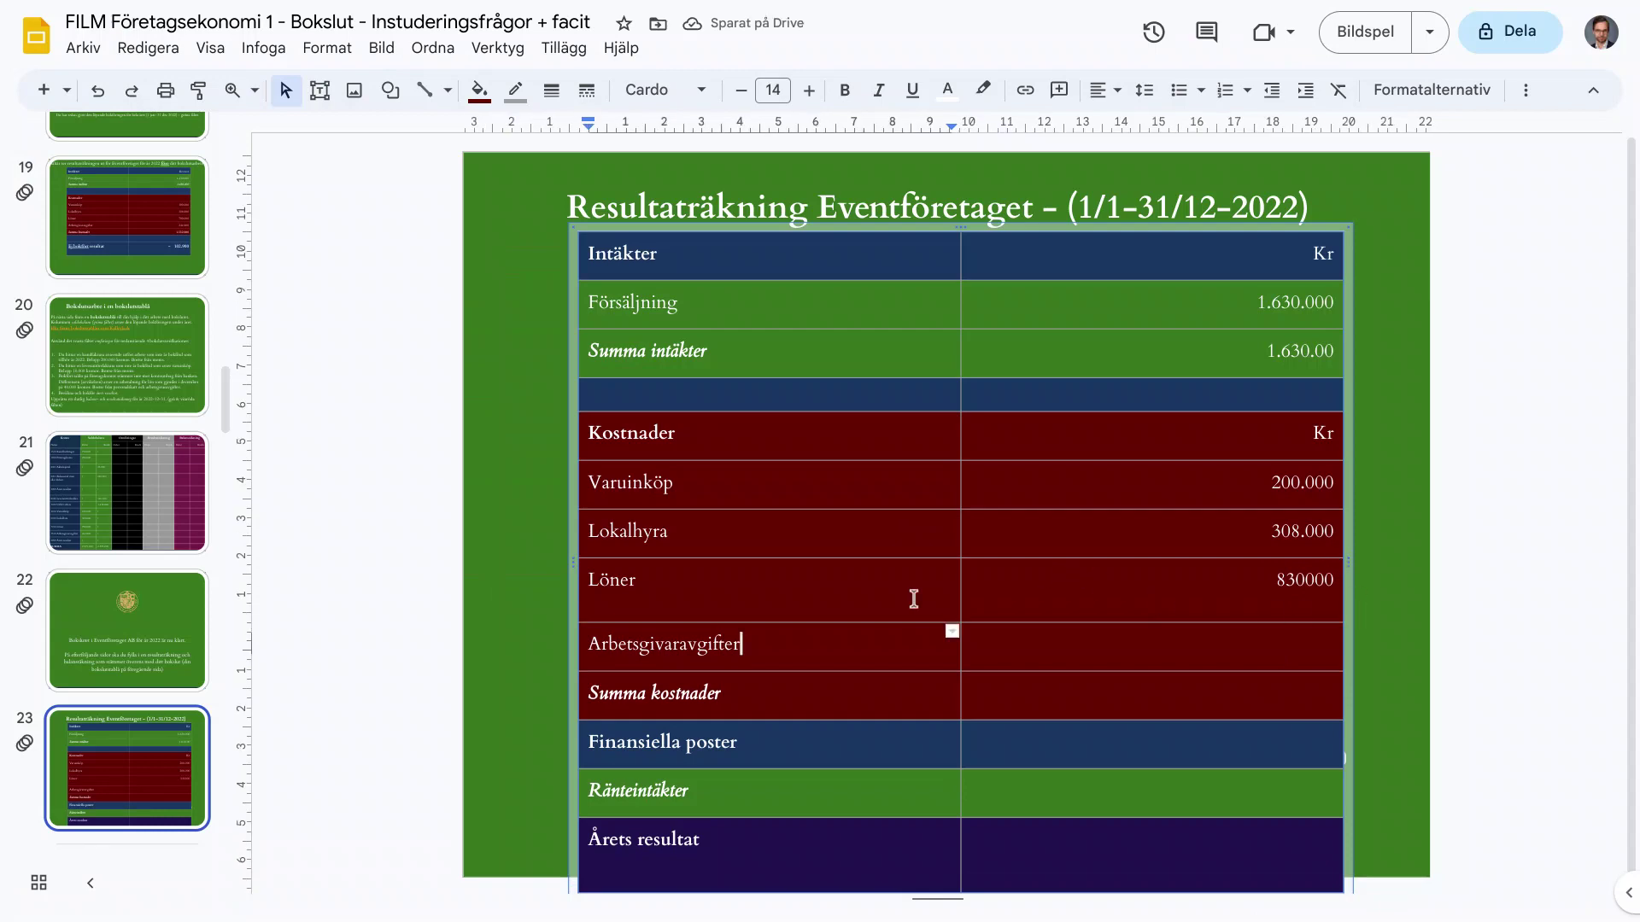
Look up the 7510 Arbetsgivaravgifter amount and enter 244.900 for Arbetsgivaravgifter on the Resultaträkning slide
{"action": "key", "text": "ctrl+Tab"}
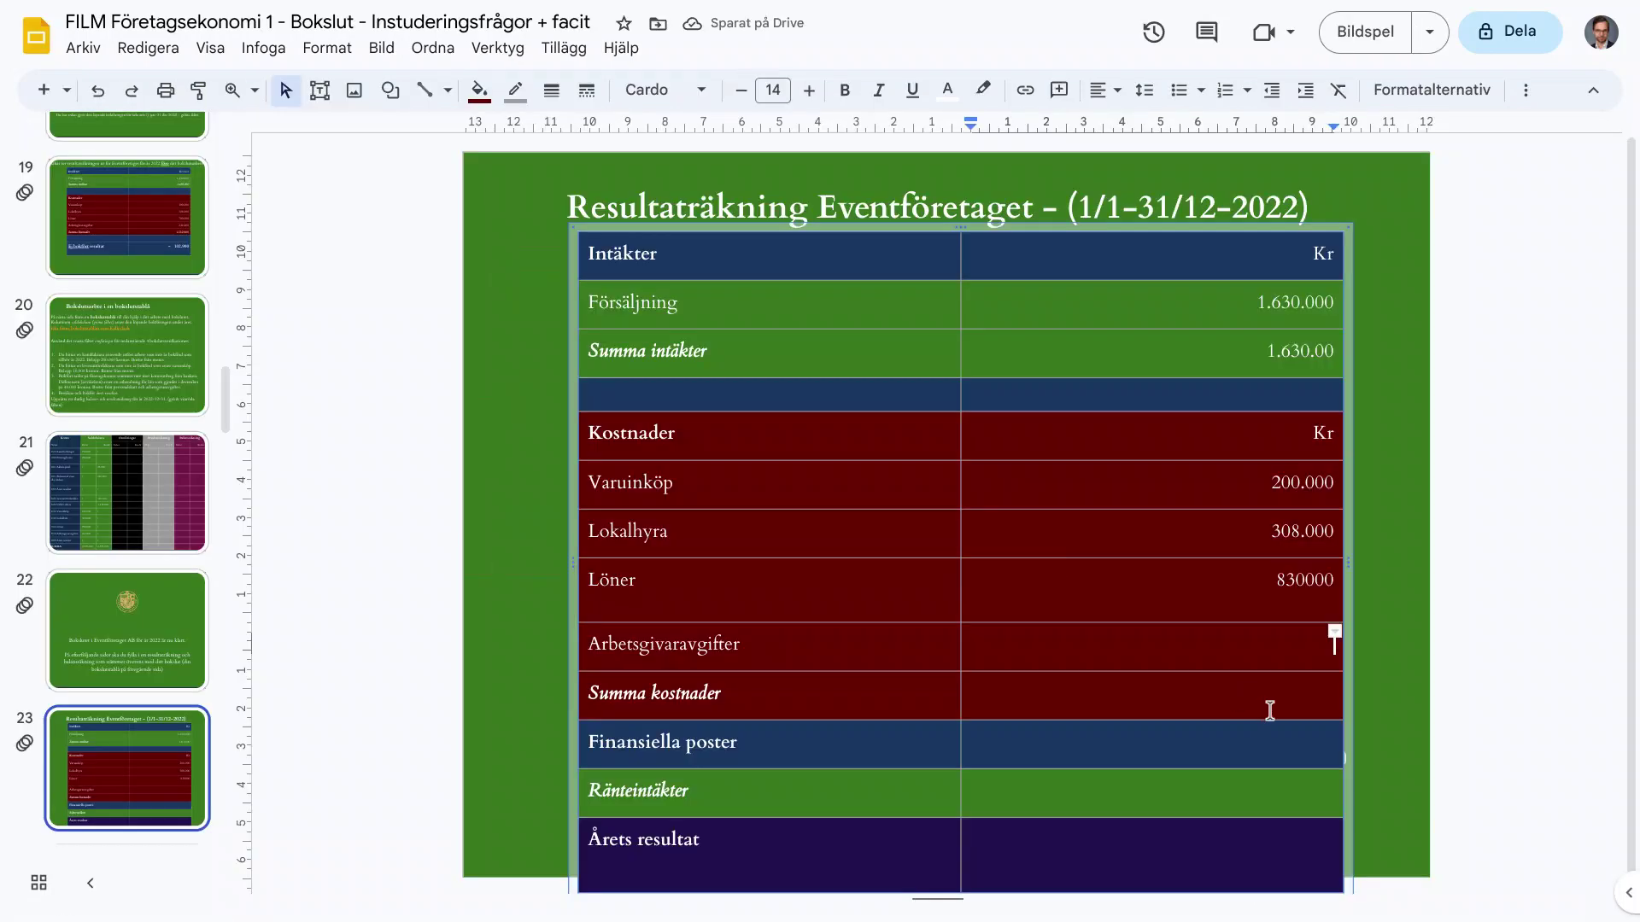
{"action": "key", "text": "ctrl+shift+Tab"}
{"action": "type", "text": "244.900"}
Return to the closing table spreadsheet and select the Resultaträkning cost amounts in F11:F15 to get their sum
{"action": "key", "text": "ctrl+Tab"}
{"action": "left_click", "coordinate": [1085, 437]}
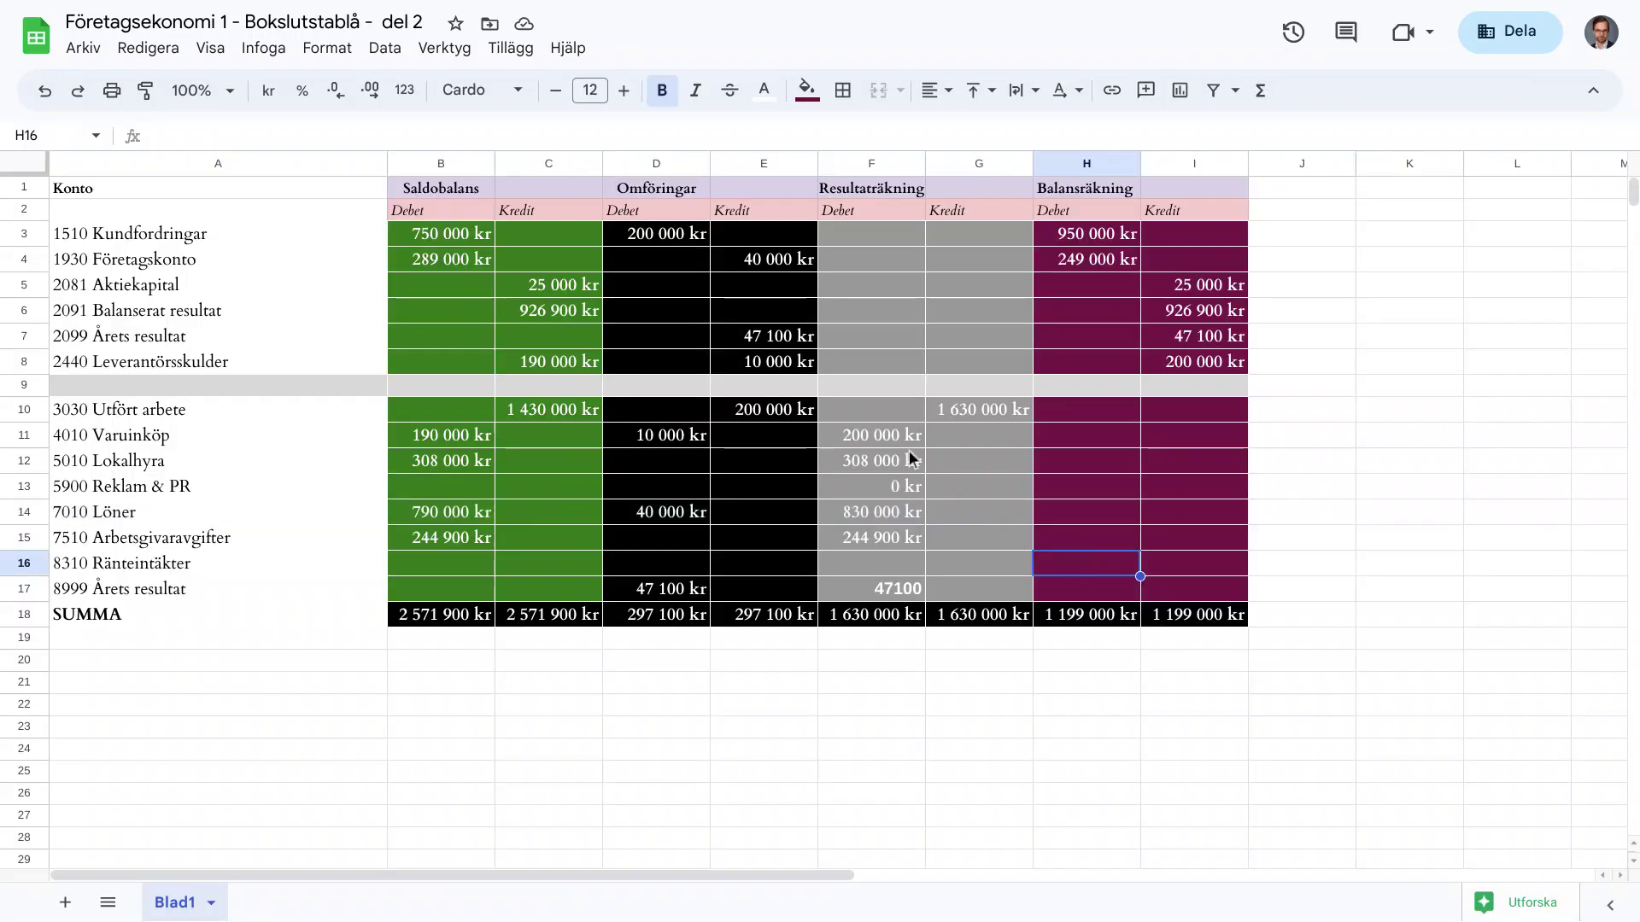
{"action": "left_click_drag", "start_coordinate": [890, 437], "coordinate": [884, 542]}
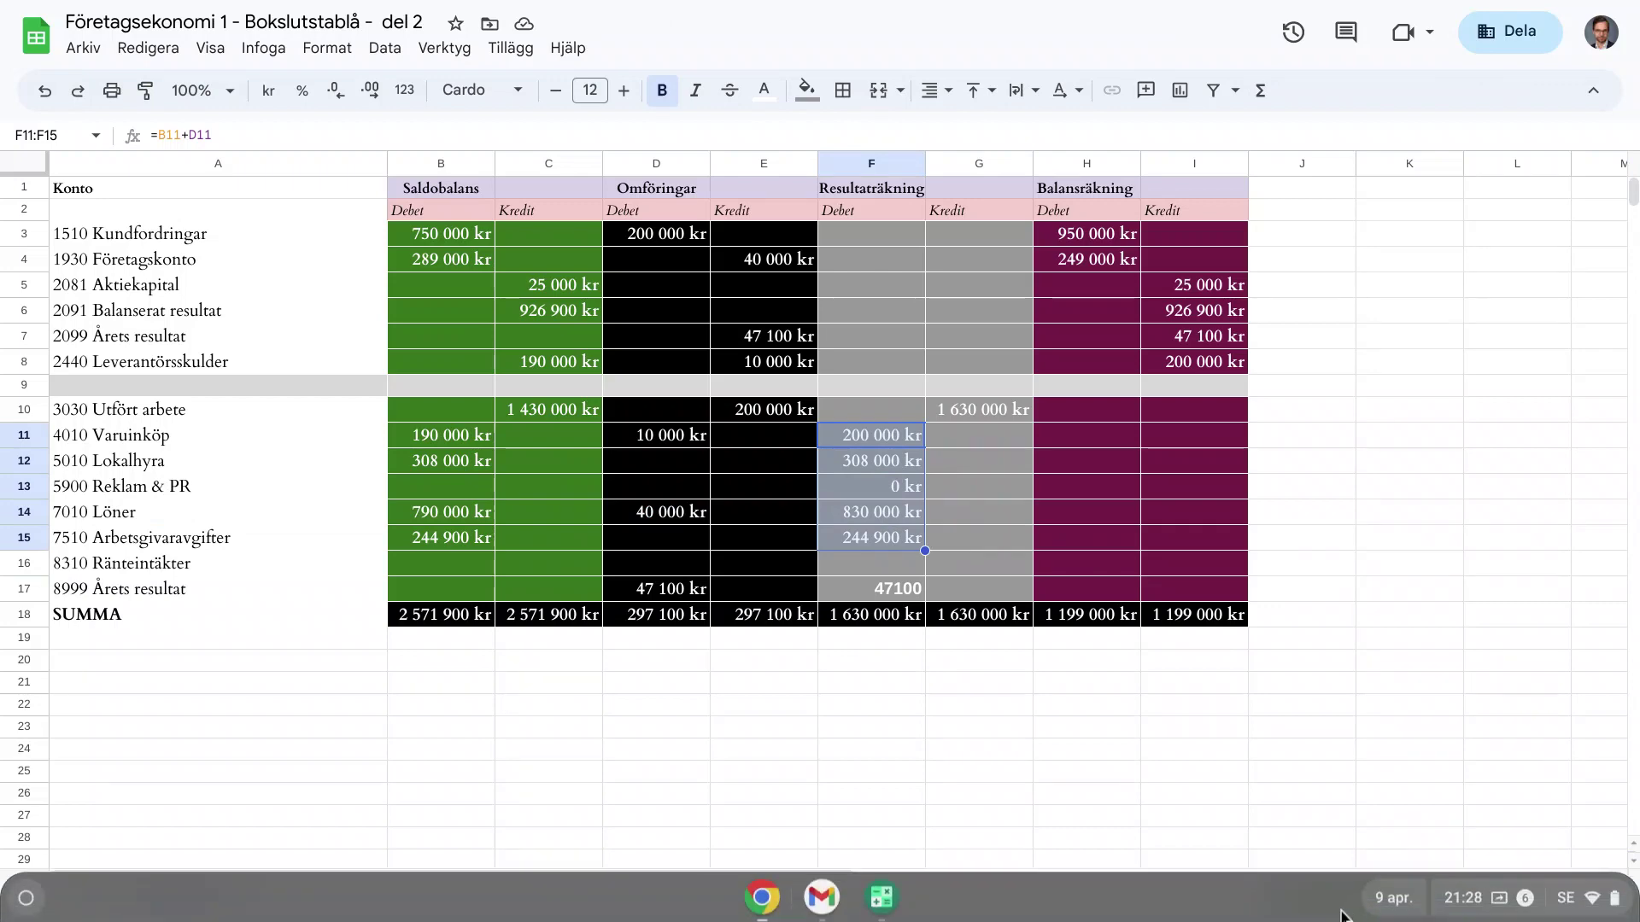